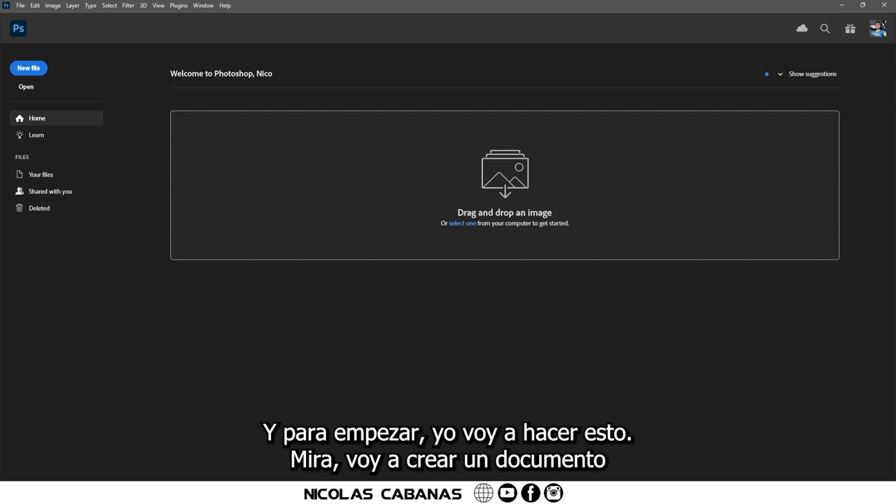
Create a white 'Pupi ip Capitano' document, 3000 × 4500 px at 300 ppi.
click(21, 6)
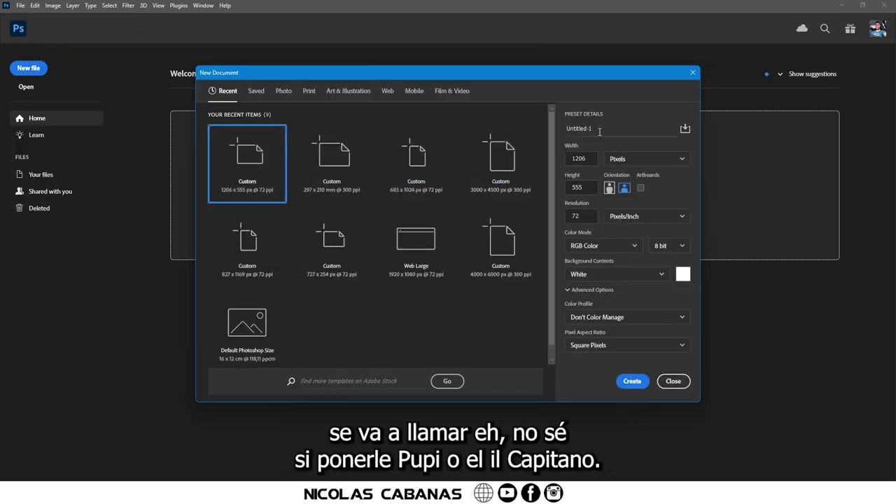
text(Pupi ip Capitano)
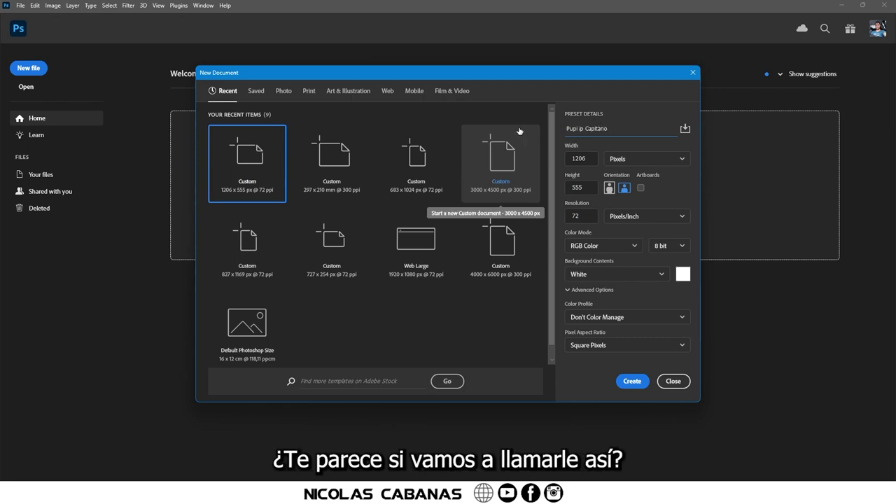
double_click(588, 158)
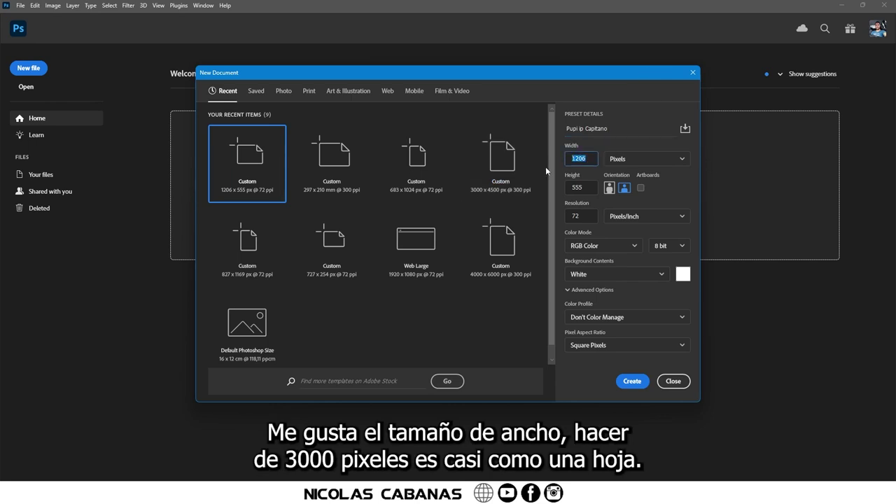
text(3000)
double_click(581, 187)
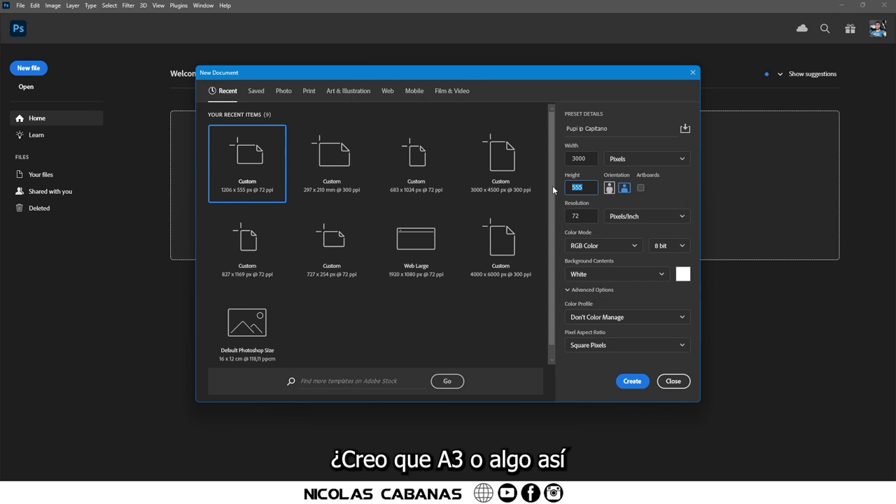
text(4500)
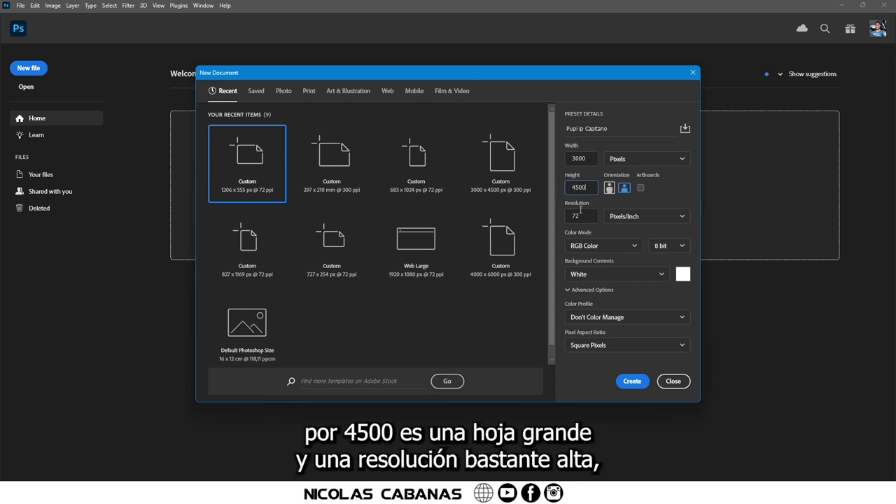
key(Tab)
text(0)
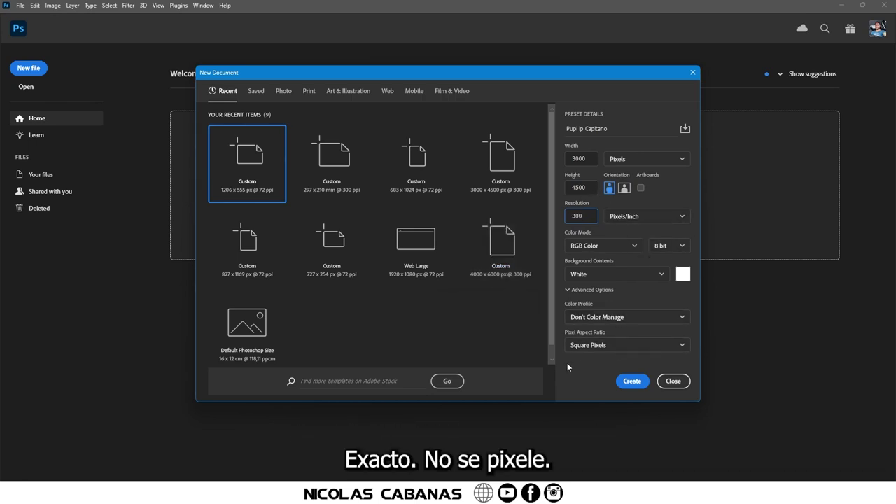
click(630, 381)
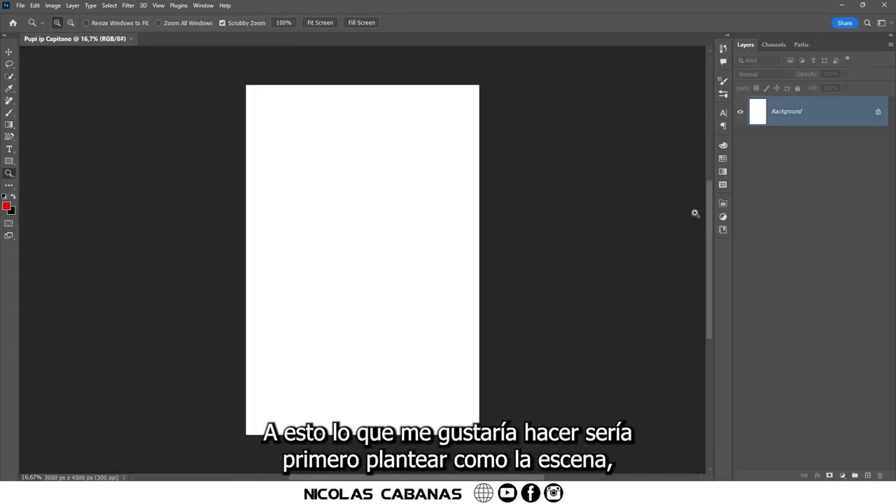
Add a new layer and browse the ZANETTI Javier and Pupi photo folders in File Explorer.
key(ctrl+shift+alt+n)
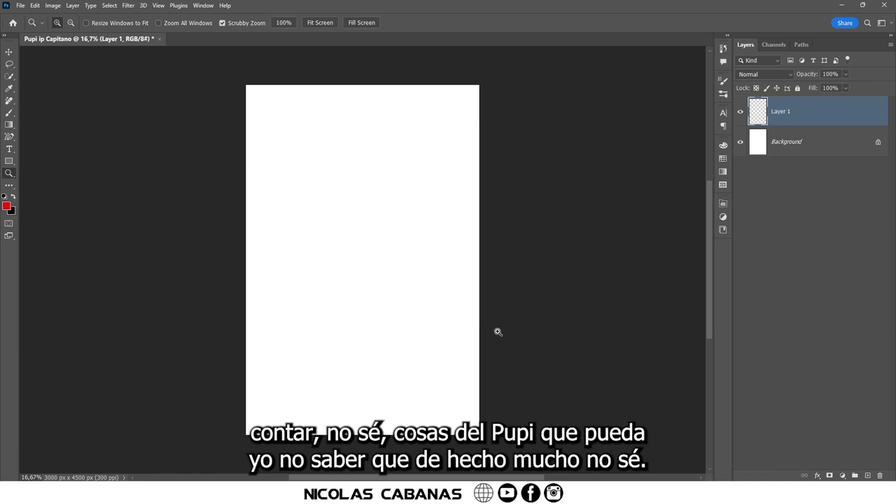
key(alt+Tab)
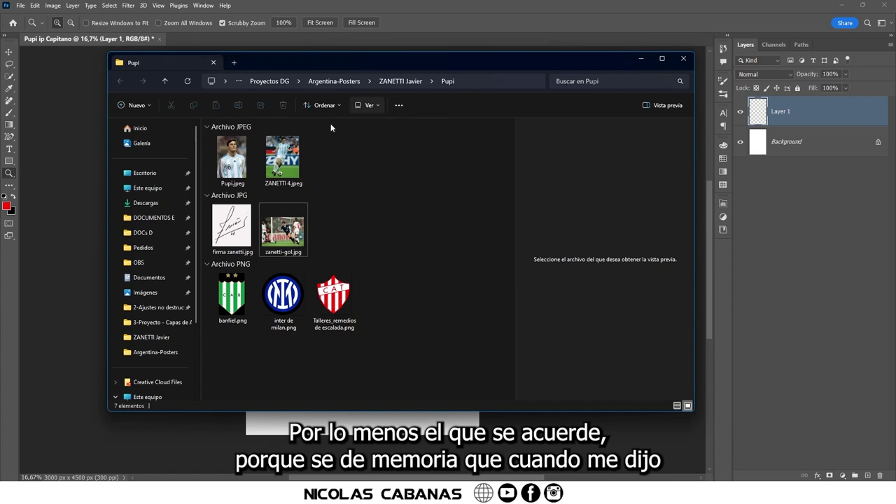
click(397, 81)
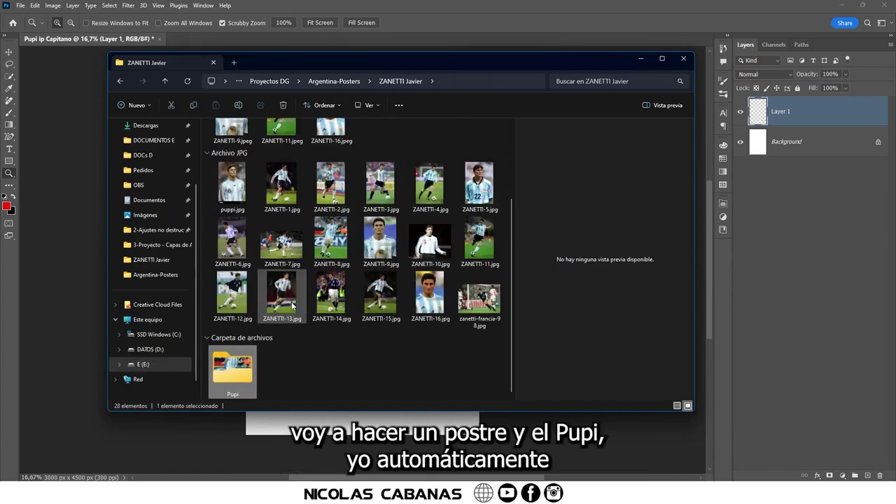
right_click(228, 368)
click(315, 227)
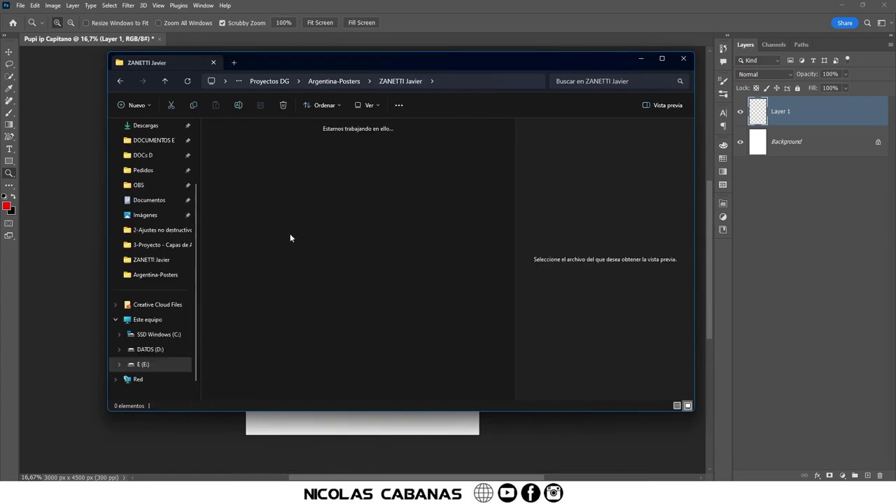
click(176, 64)
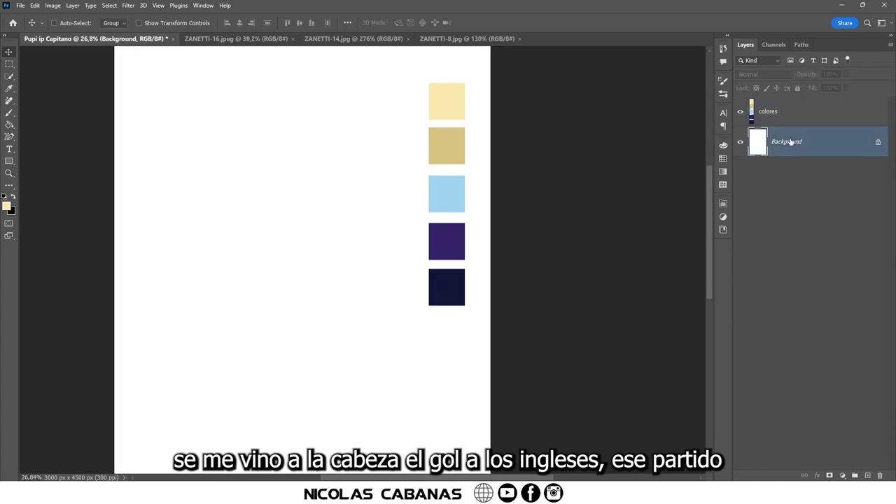
Fill the Background layer with the dark navy swatch colour.
key(g)
scroll(287, 207, down, 4)
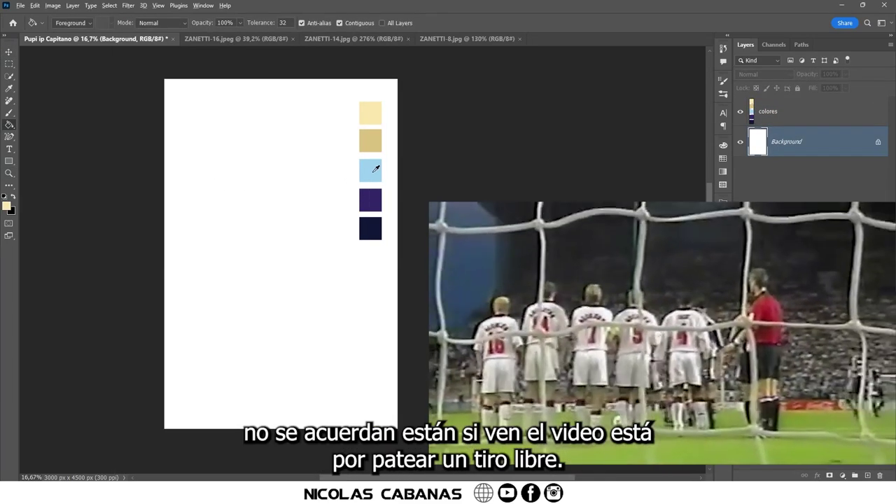
alt+click(374, 197)
click(292, 225)
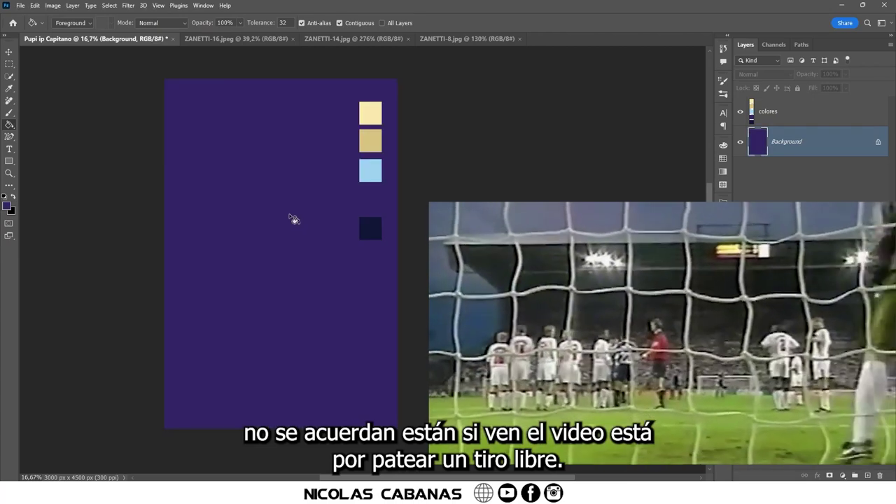
drag(282, 198, 312, 189)
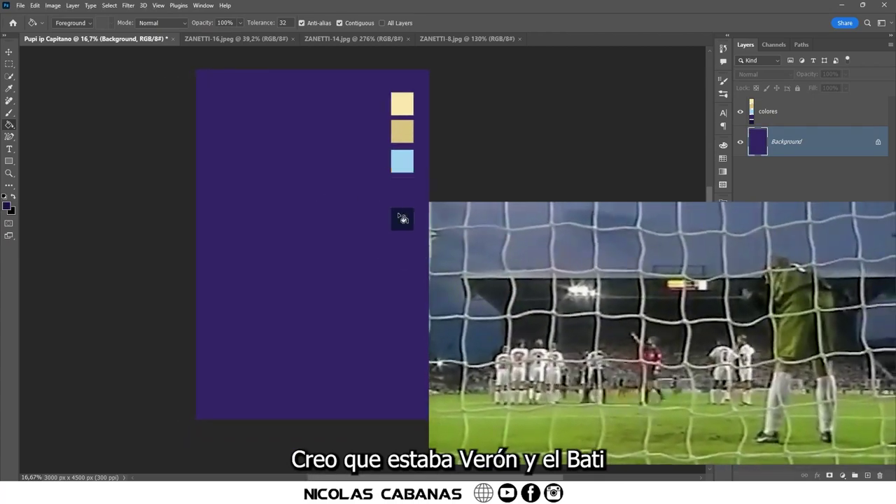
alt+click(402, 217)
click(332, 207)
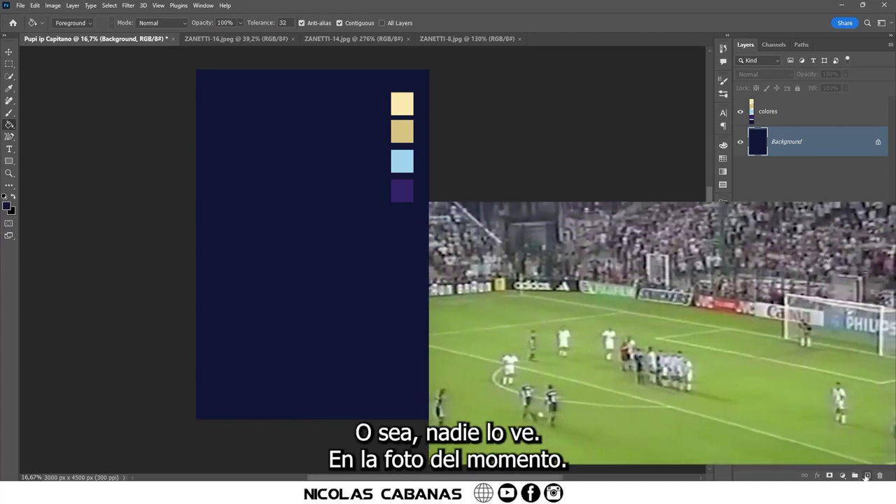
Add Layer 1 and draw a vertical foreground-to-background gradient on it.
click(868, 476)
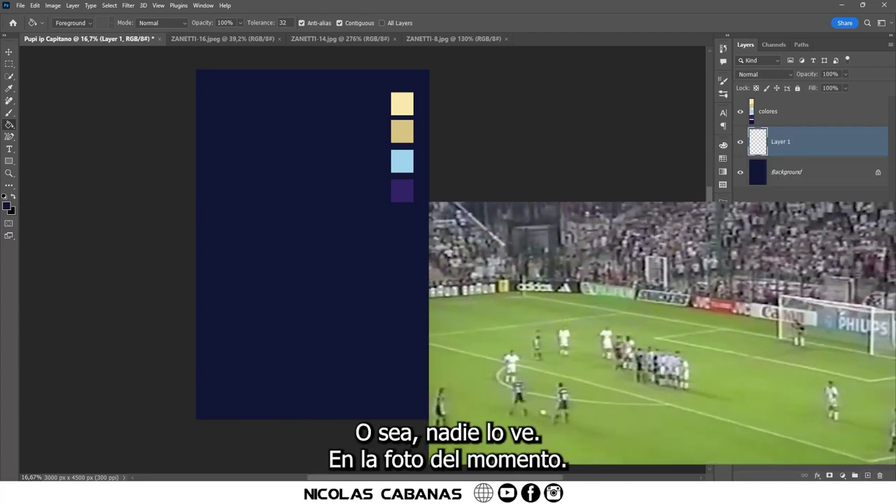
right_click(9, 124)
click(49, 125)
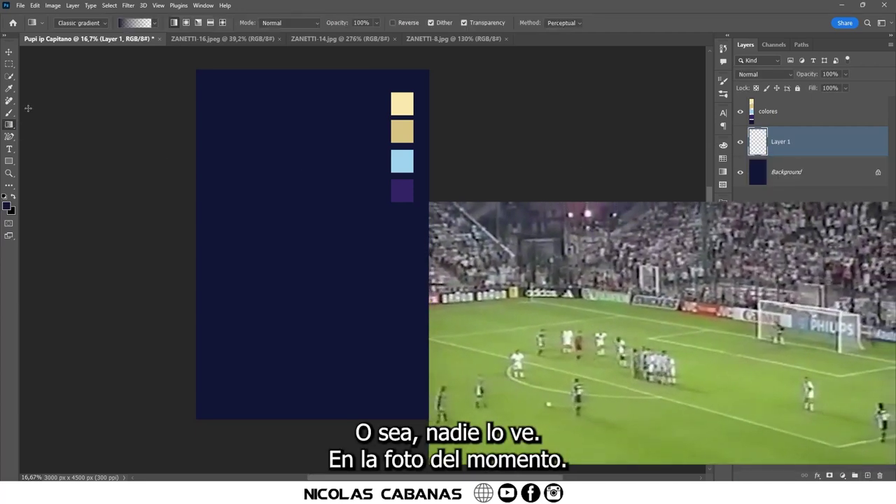
click(155, 23)
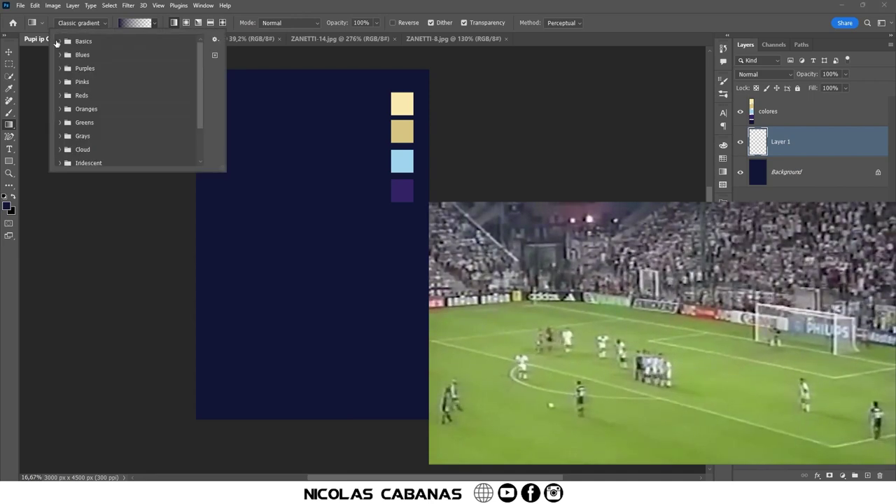
click(58, 41)
click(300, 150)
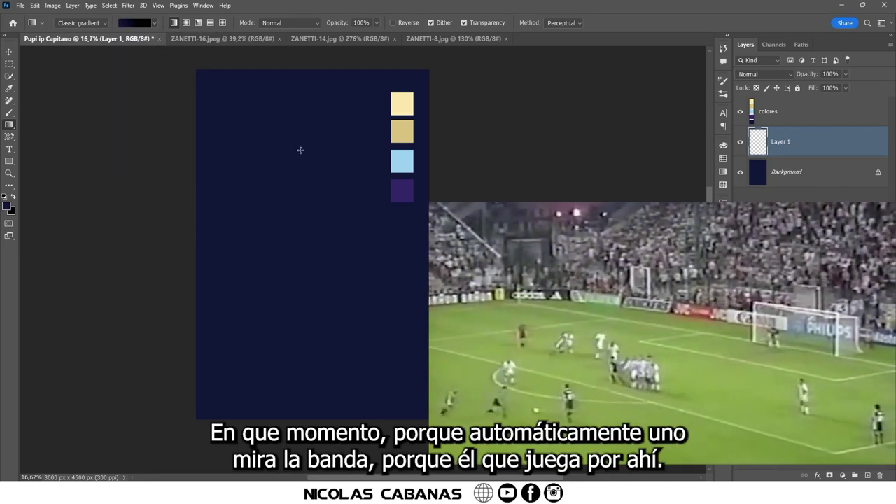
drag(300, 104, 298, 360)
drag(303, 133, 301, 400)
key(Delete)
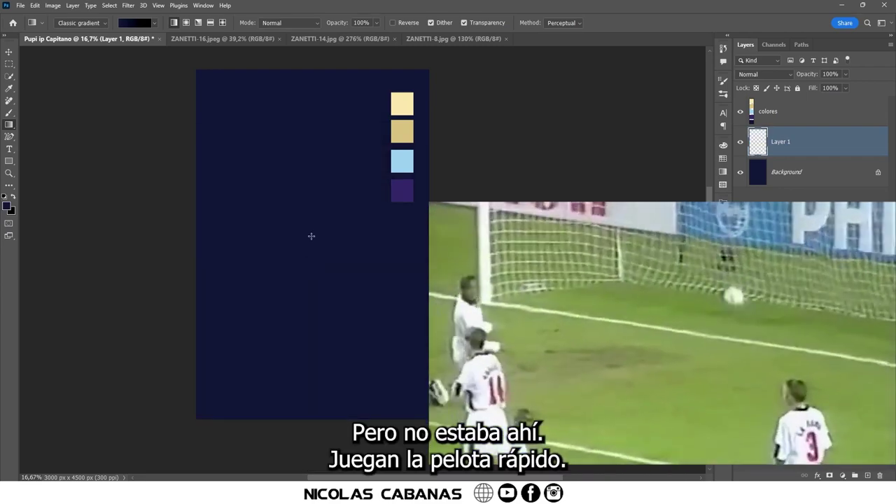
drag(312, 236, 308, 441)
Use the light-blue swatch and redraw the gradient light blue on top, navy below.
key(i)
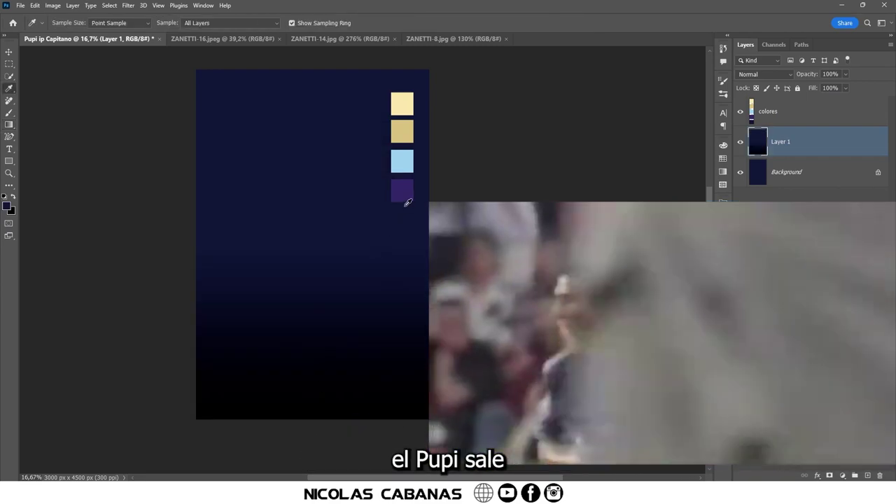
alt+click(409, 167)
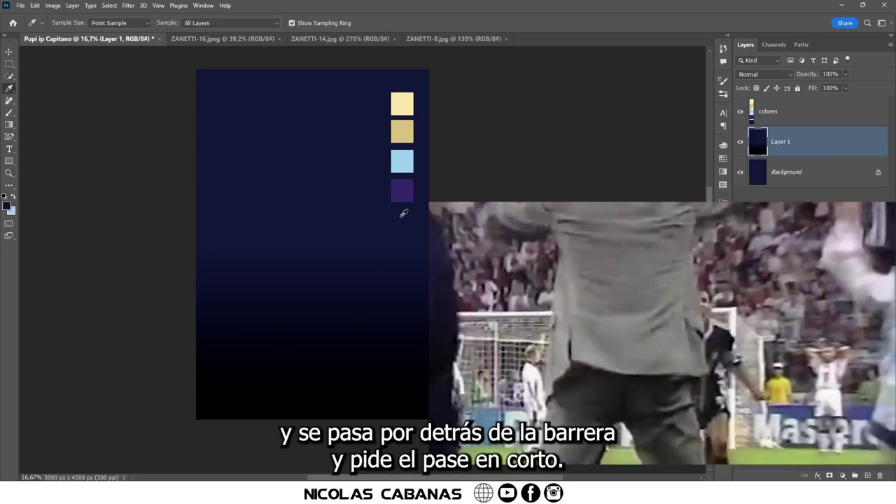
key(g)
drag(324, 146, 319, 429)
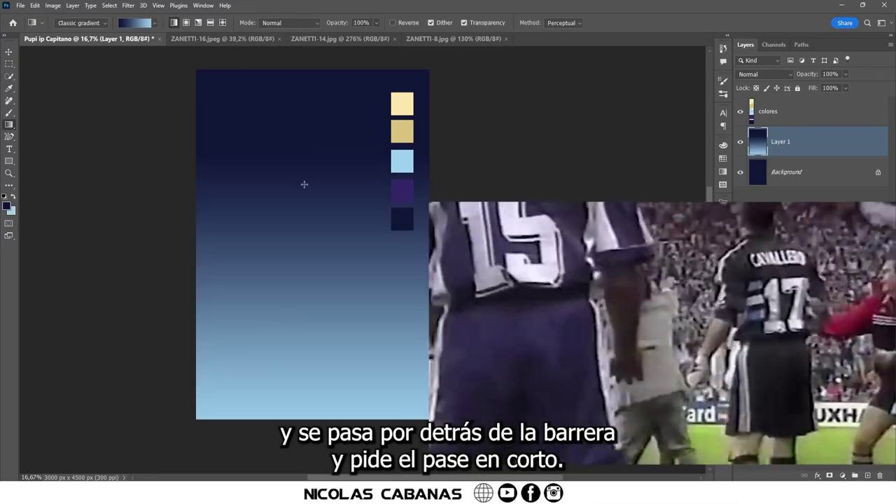
drag(296, 400, 286, 94)
scroll(297, 269, down, 1)
scroll(281, 250, up, 1)
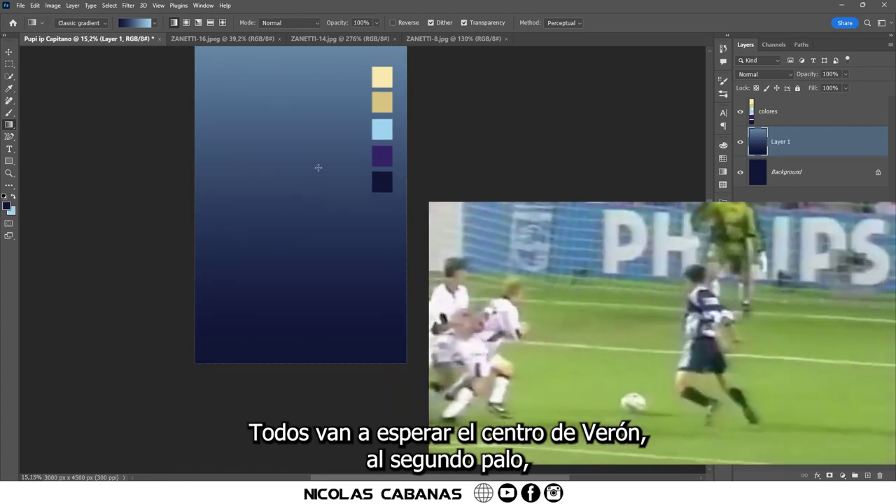
Close the ZANETTI-16, ZANETTI-14 and ZANETTI-8 photos, returning to the poster.
key(v)
drag(328, 142, 355, 168)
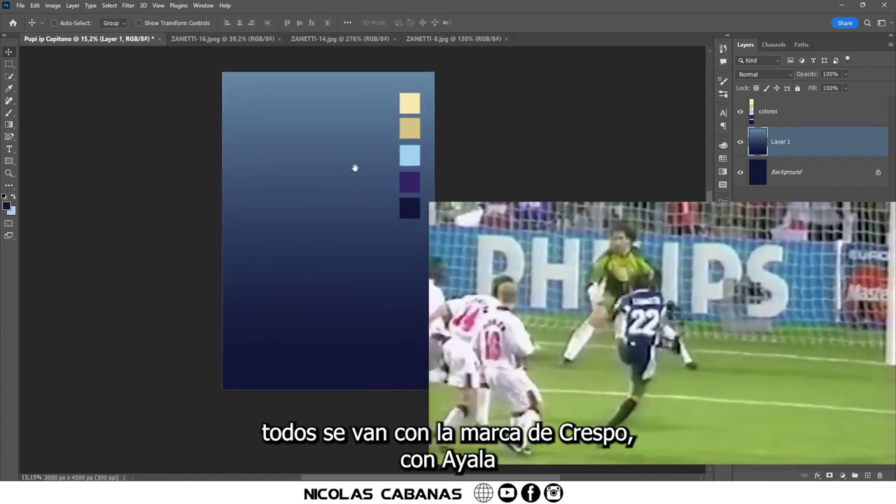
click(214, 39)
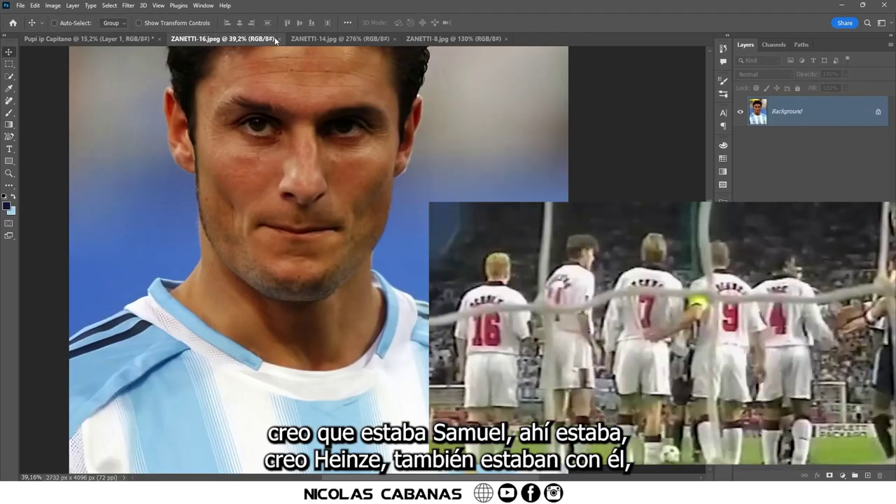
click(277, 38)
click(267, 38)
click(275, 38)
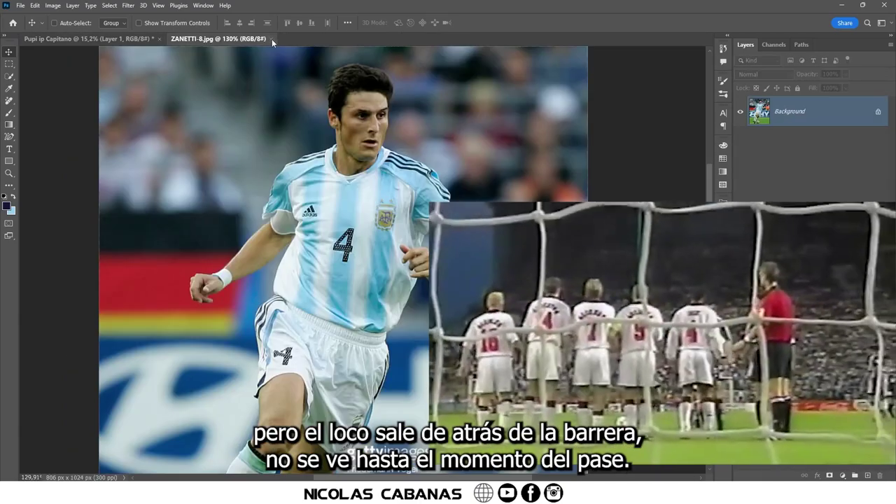
click(272, 38)
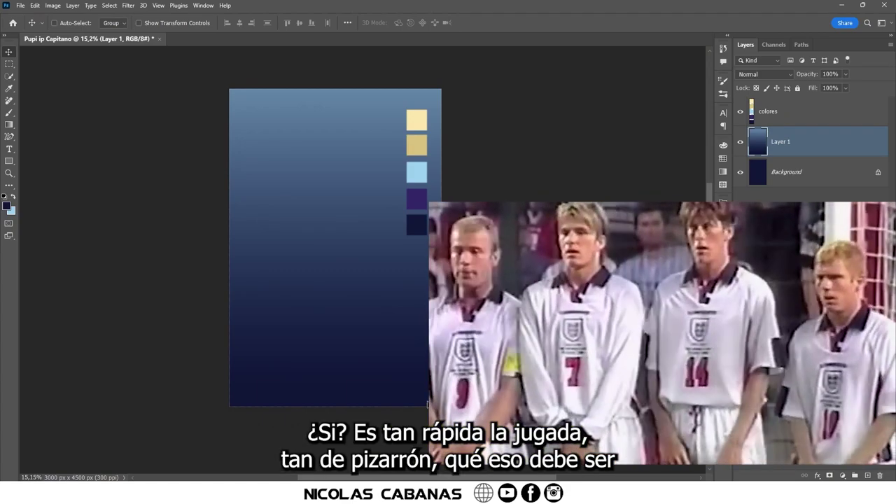
Open zanetti-gol.jpg, Pupi.jpeg and ZANETTI 4.jpeg from the sorted Pupi folder in Photoshop.
key(alt+Tab)
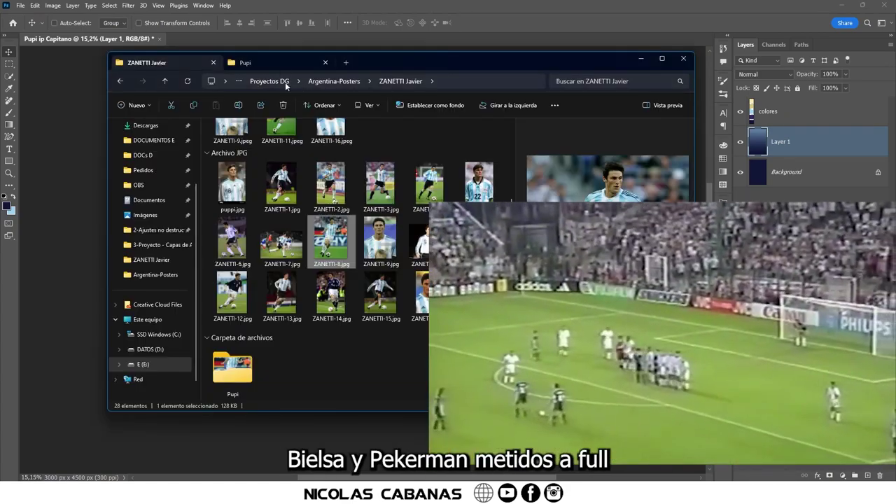
click(278, 64)
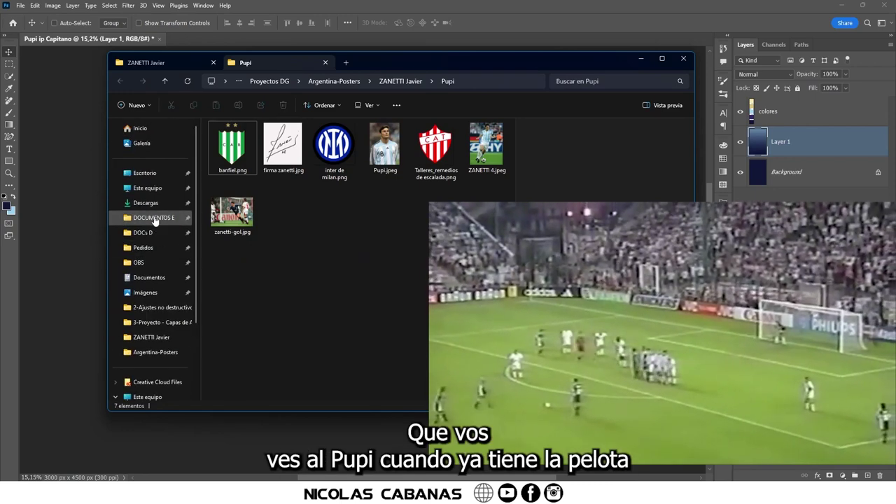
right_click(387, 239)
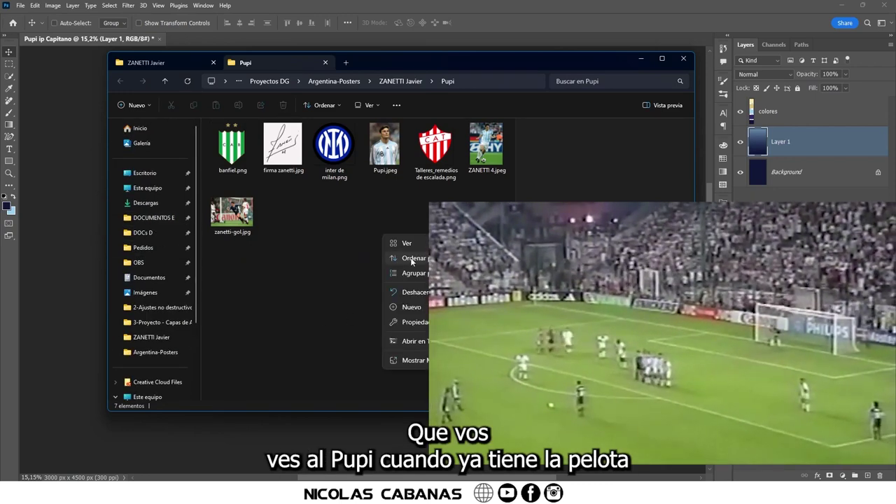
click(476, 276)
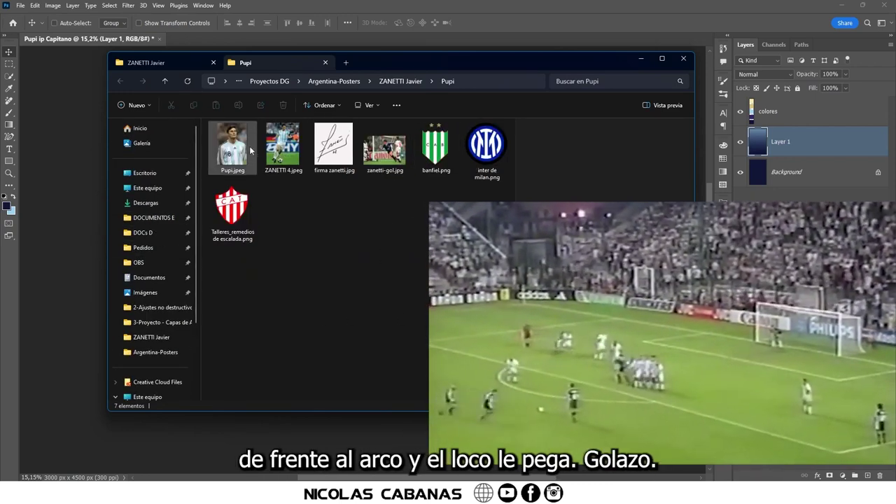
drag(249, 145, 418, 6)
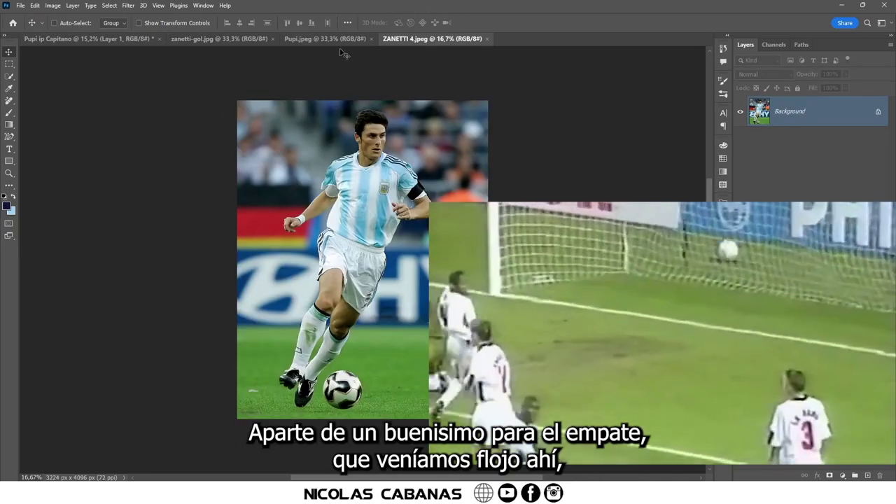
Zoom in on the player's upper body in zanetti-gol.jpg.
click(325, 38)
click(219, 38)
key(z)
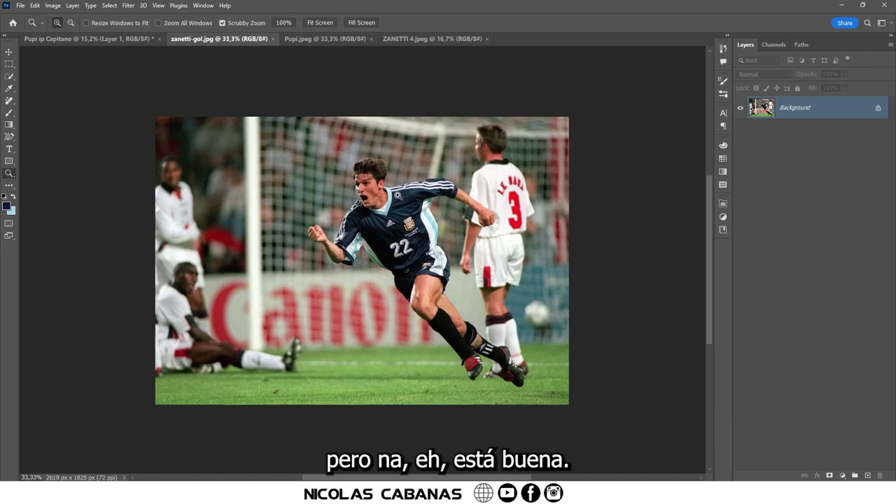
drag(397, 195, 399, 202)
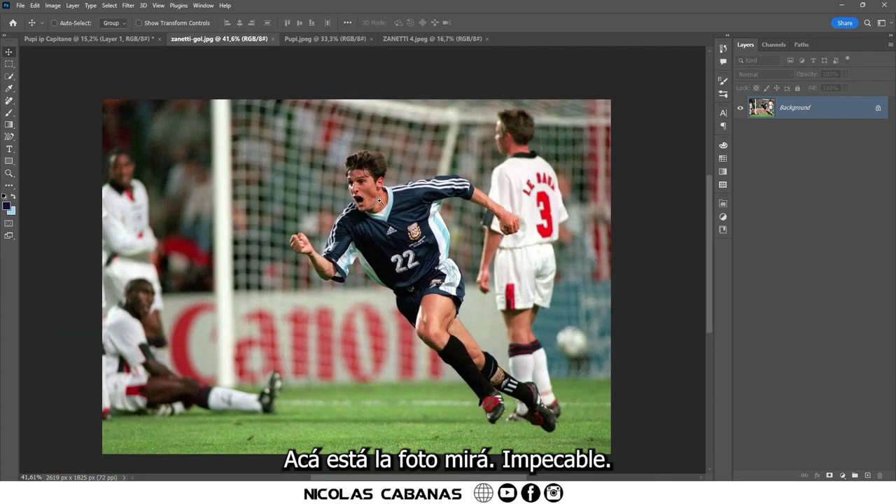
mouse_move(381, 200)
mouse_down()
mouse_move(401, 181)
mouse_move(377, 183)
mouse_up()
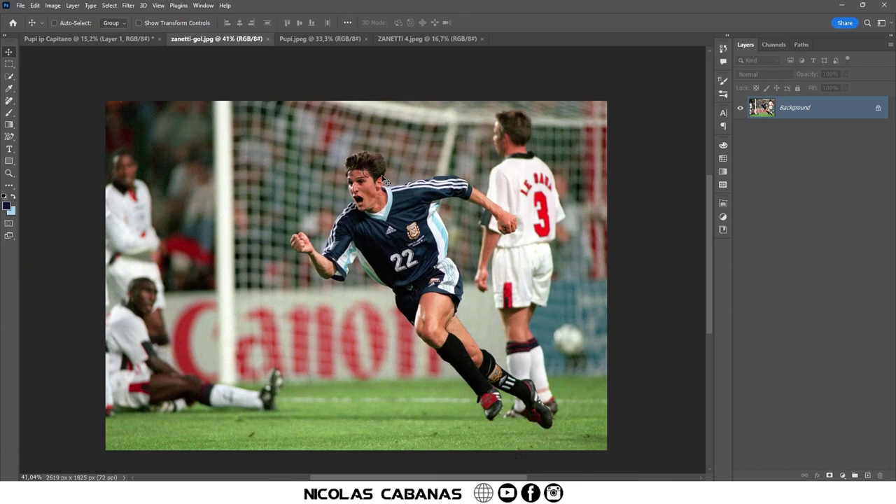
Compare ZANETTI 4.jpeg, the poster and zanetti-gol.jpg, ending on the Pupi.jpeg portrait.
click(311, 40)
click(398, 39)
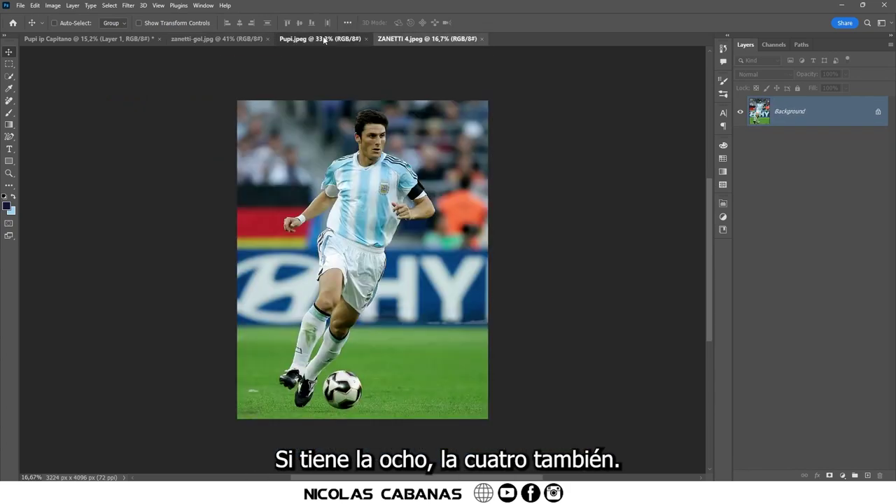
click(138, 38)
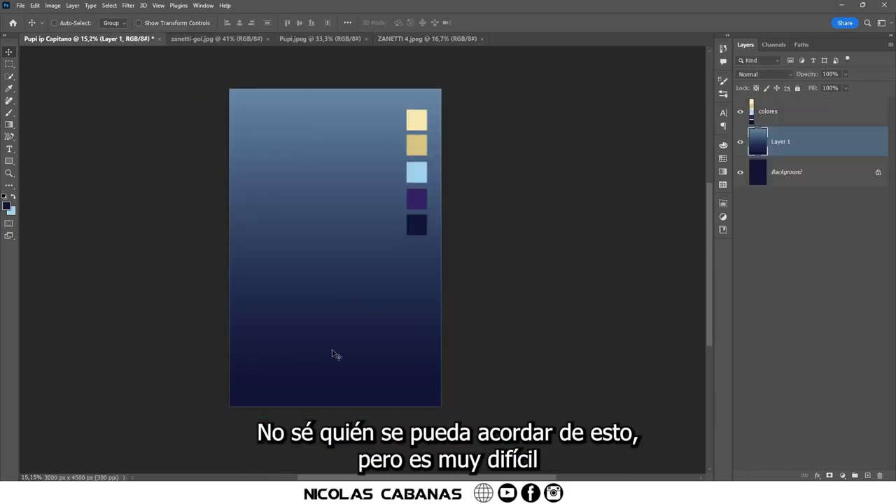
click(226, 41)
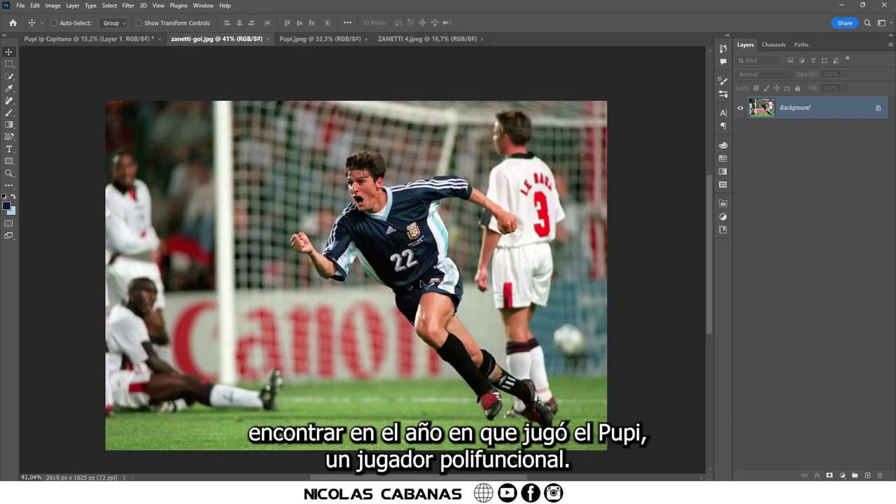
key(z)
click(294, 40)
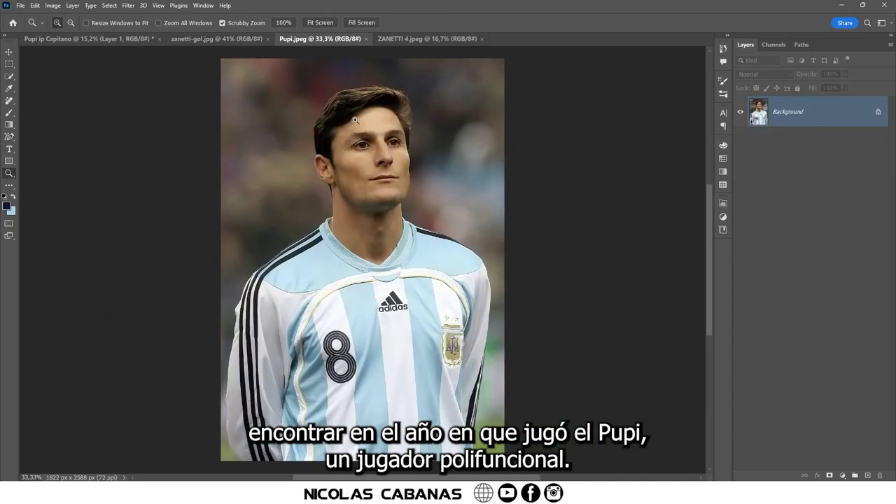
Zoom to Zanetti's face and, in Select and Mask, refine the beard and jaw edge.
drag(392, 84, 413, 82)
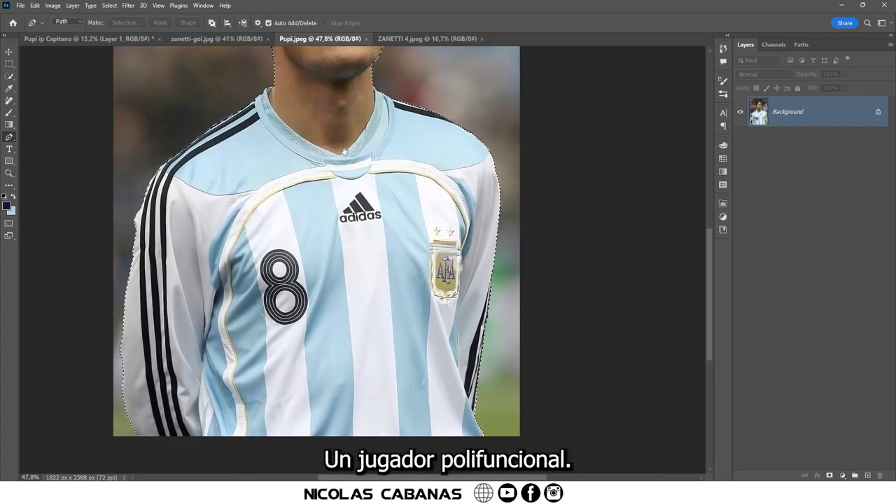
drag(341, 193, 337, 253)
scroll(357, 252, up, 3)
scroll(359, 253, up, 3)
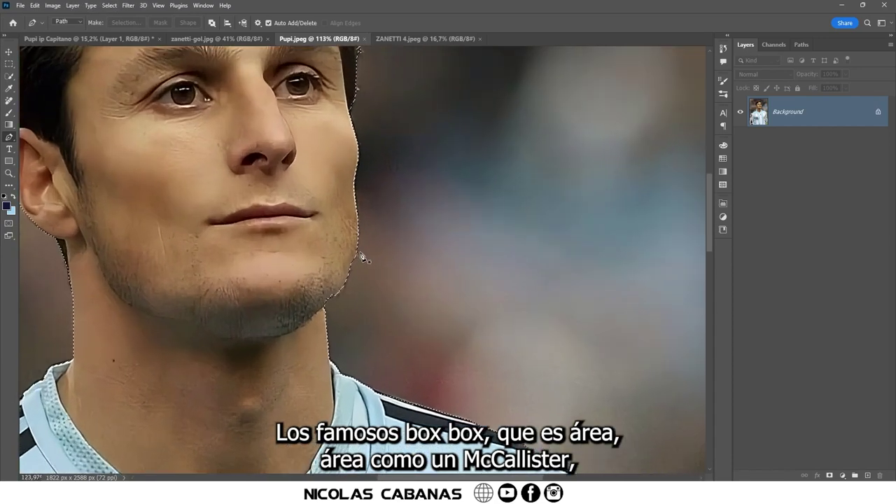
scroll(358, 254, up, 3)
click(109, 5)
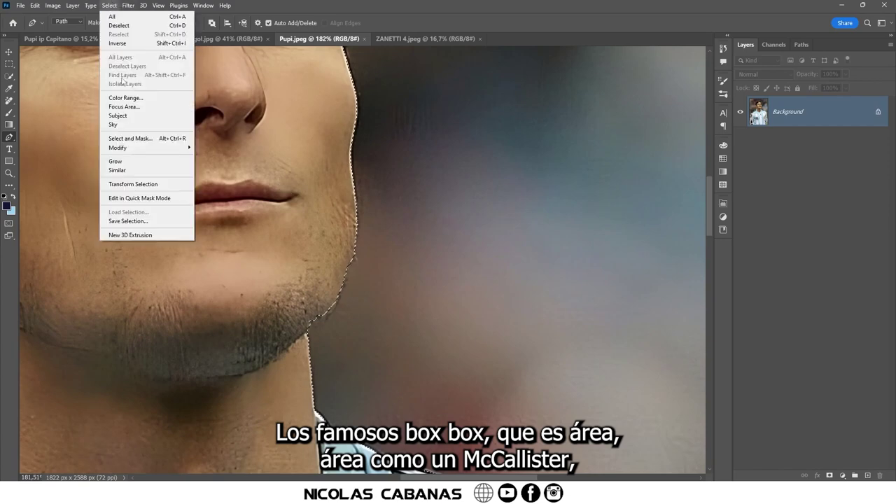
click(140, 142)
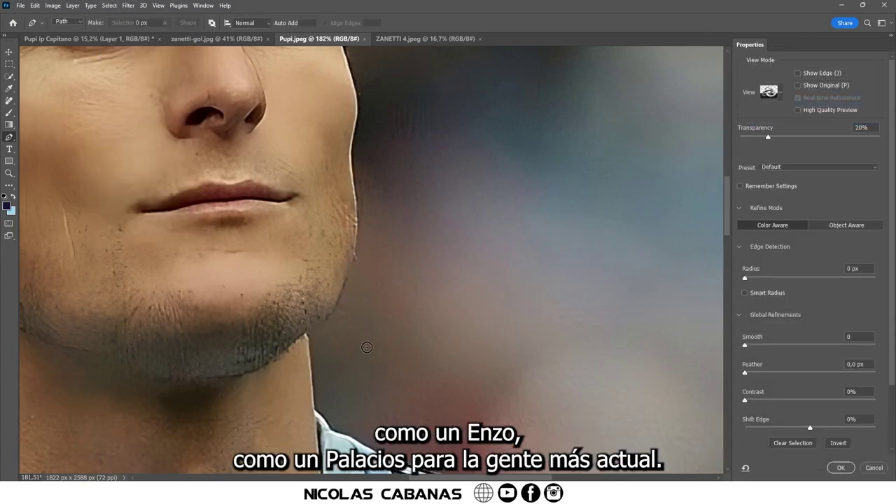
scroll(323, 318, up, 2)
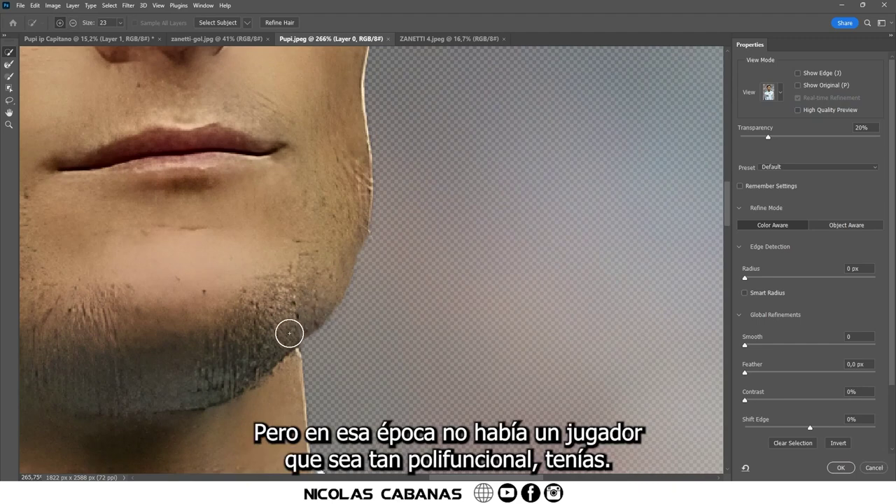
mouse_move(289, 333)
mouse_down()
mouse_move(325, 323)
mouse_move(332, 350)
mouse_move(294, 343)
mouse_up()
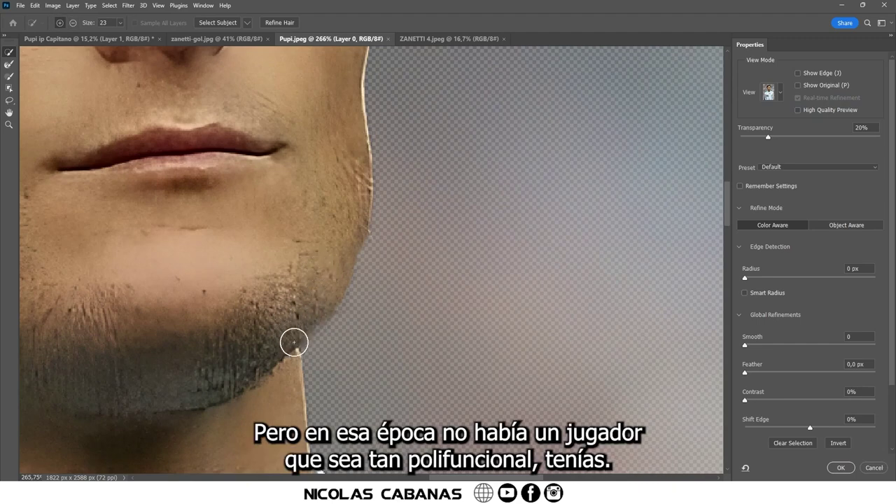
key(r)
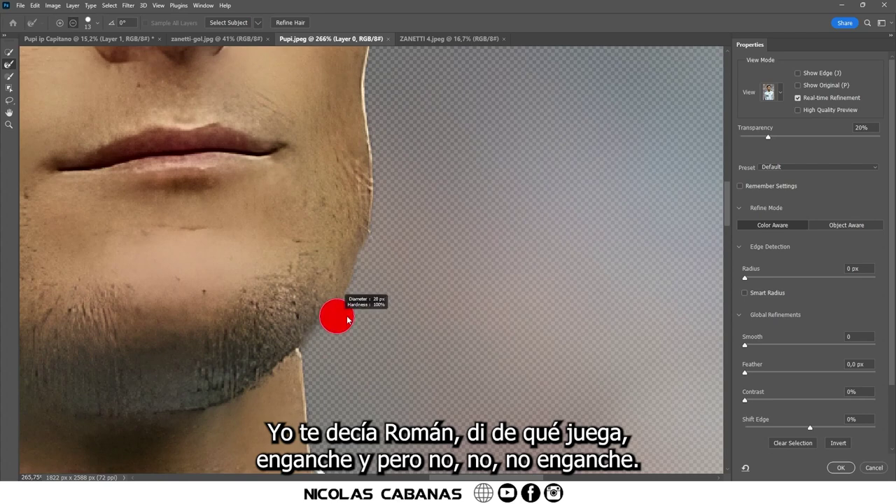
drag(317, 328, 314, 336)
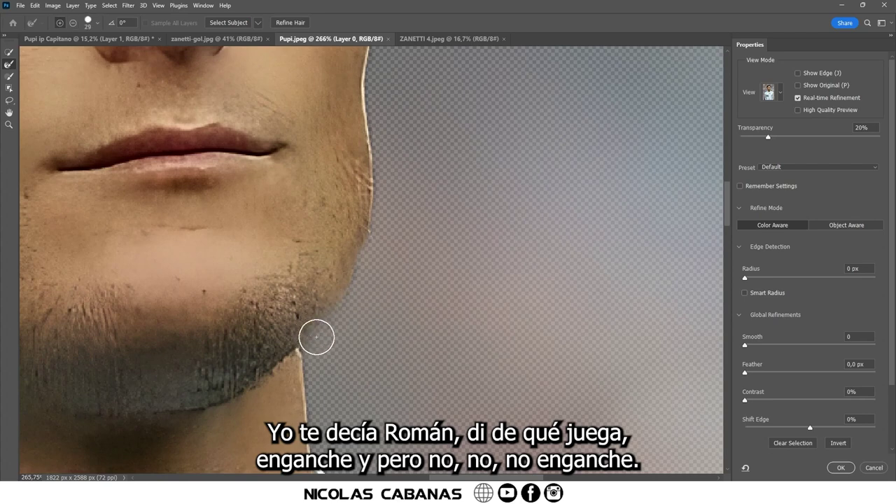
Add the jaw edge back into the cut-out with Quick Selection.
click(9, 52)
mouse_move(316, 280)
mouse_down()
mouse_move(321, 310)
mouse_move(294, 304)
mouse_up()
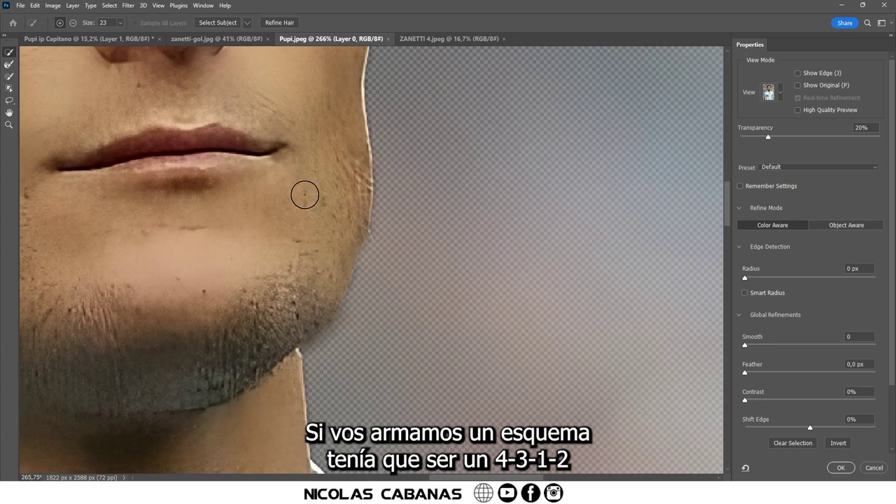
drag(305, 195, 240, 261)
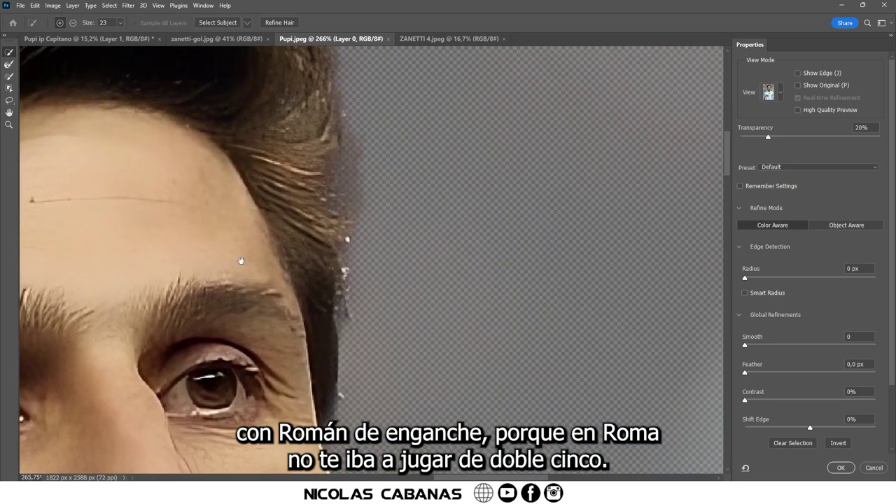
scroll(241, 261, down, 3)
scroll(240, 263, down, 2)
scroll(241, 262, down, 1)
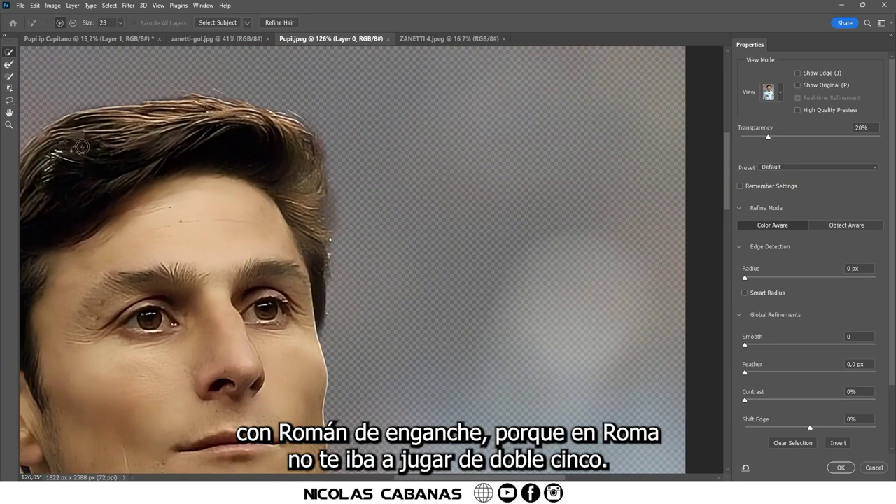
Refine the left hair edge and raise the overlay Transparency to 55%.
click(9, 65)
drag(226, 126, 334, 150)
mouse_move(233, 152)
mouse_down()
mouse_move(152, 313)
mouse_move(144, 392)
mouse_move(236, 218)
mouse_up()
drag(275, 378, 271, 200)
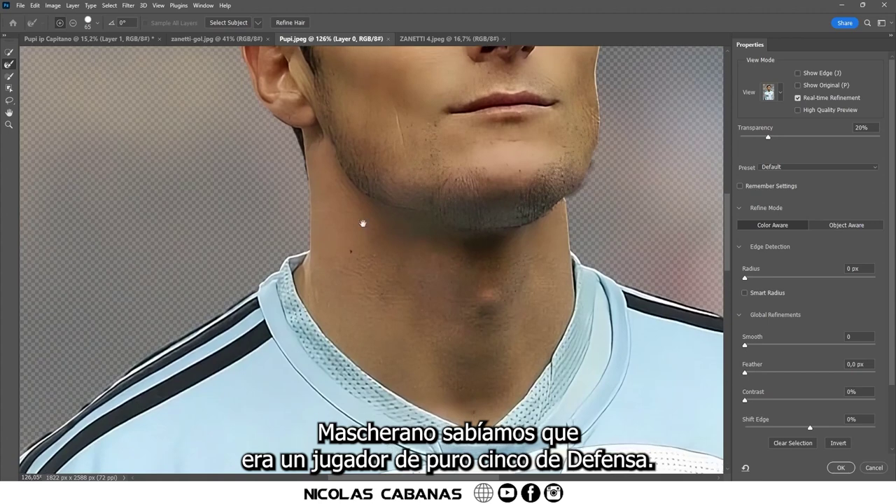
drag(362, 224, 297, 302)
drag(400, 140, 370, 317)
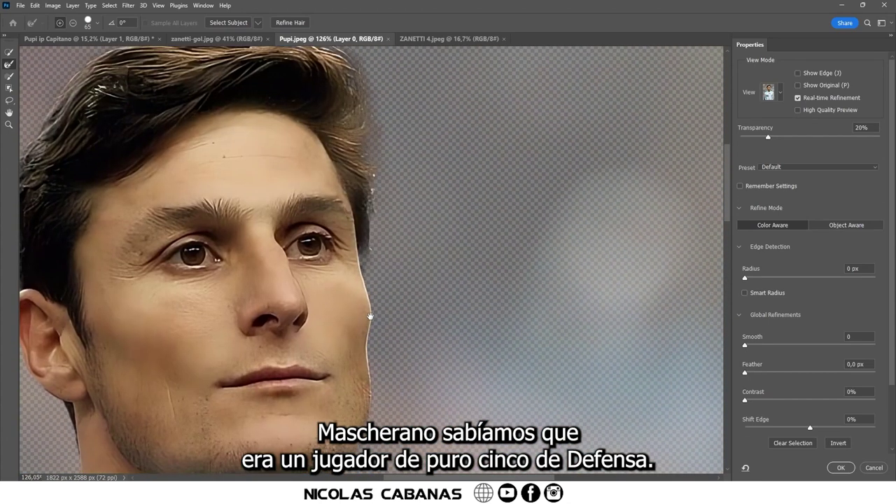
scroll(376, 233, up, 3)
scroll(386, 260, up, 2)
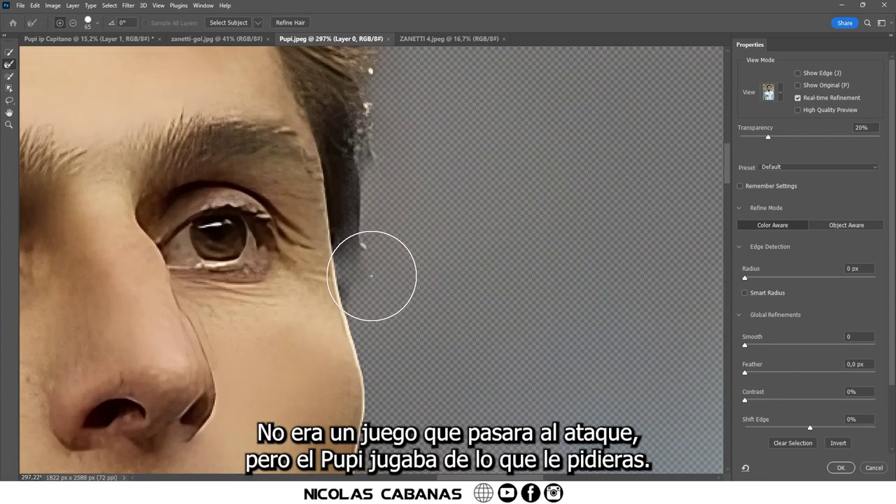
drag(798, 140, 817, 137)
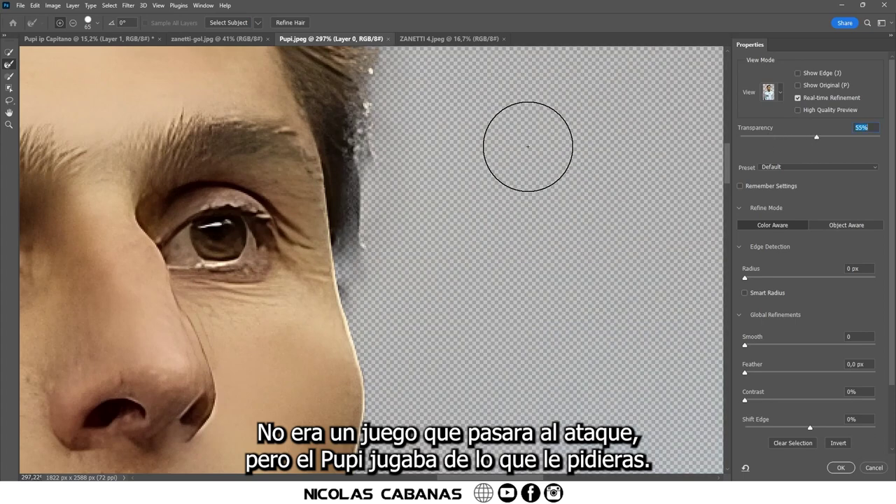
click(12, 80)
key(bracketright)
key(bracketright)
Refine the hair beside the cheek, then place pen anchors along the sleeve's outer edge.
mouse_move(336, 226)
mouse_down()
mouse_move(332, 266)
mouse_move(343, 194)
mouse_move(344, 310)
mouse_move(355, 306)
mouse_move(369, 360)
mouse_move(360, 133)
mouse_up()
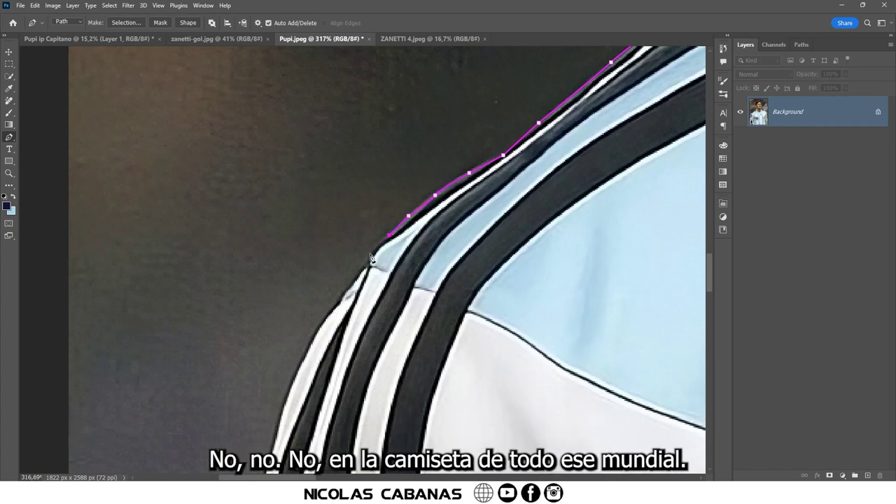
drag(365, 272, 434, 180)
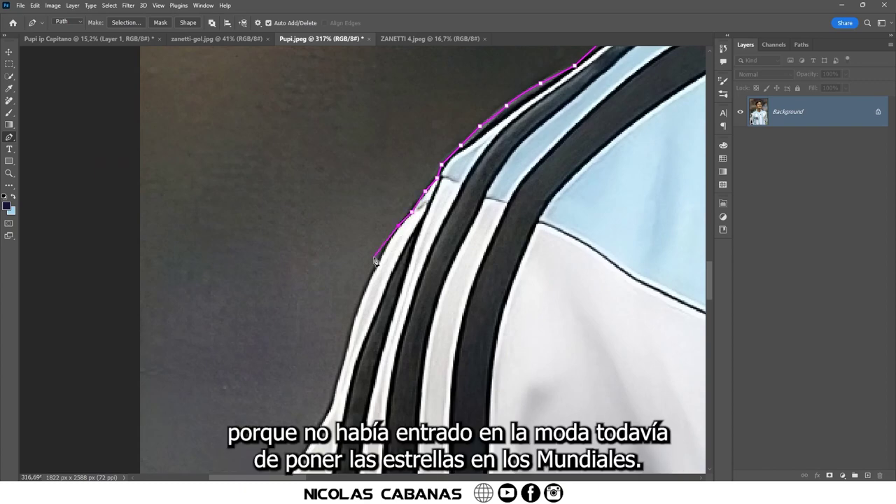
drag(348, 320, 391, 221)
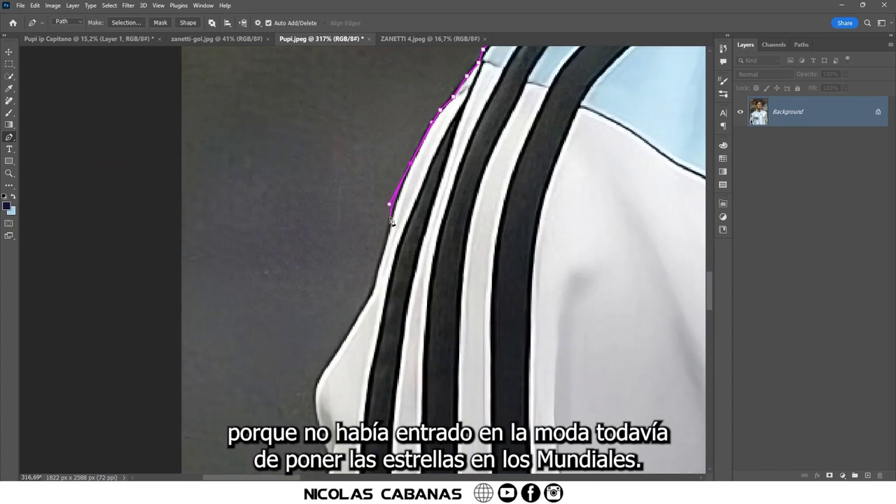
click(376, 265)
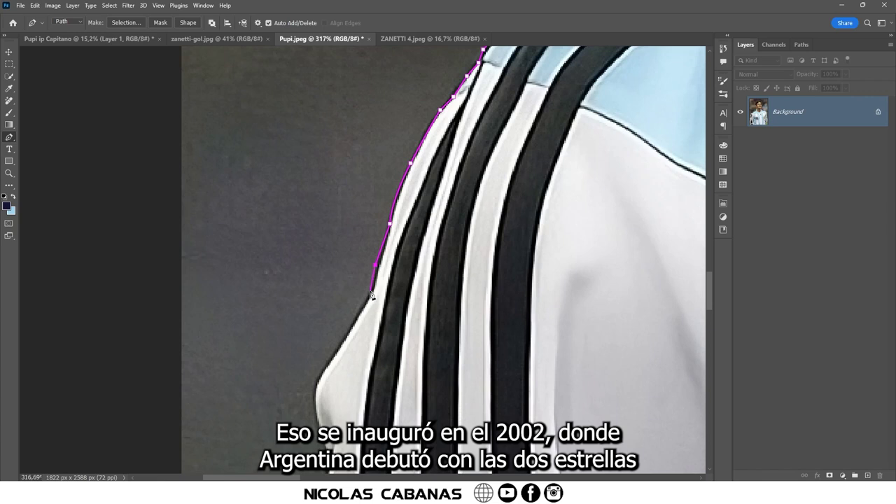
click(337, 345)
drag(338, 349, 359, 266)
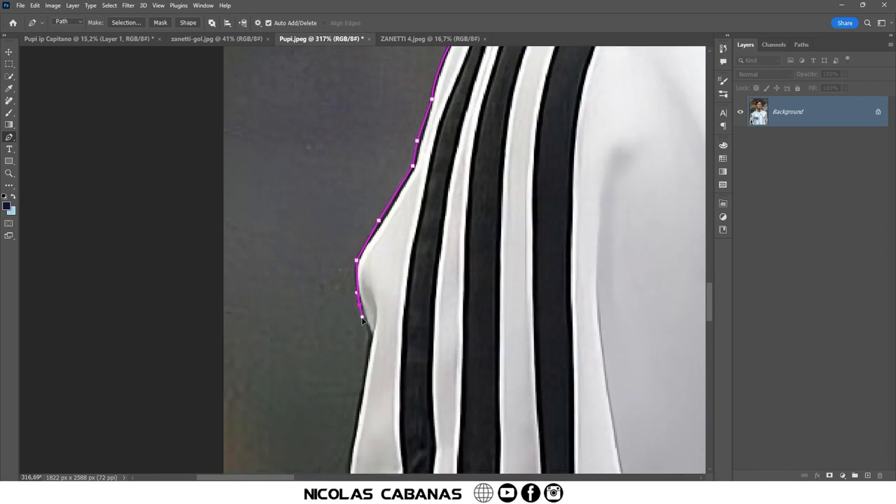
drag(372, 341, 377, 244)
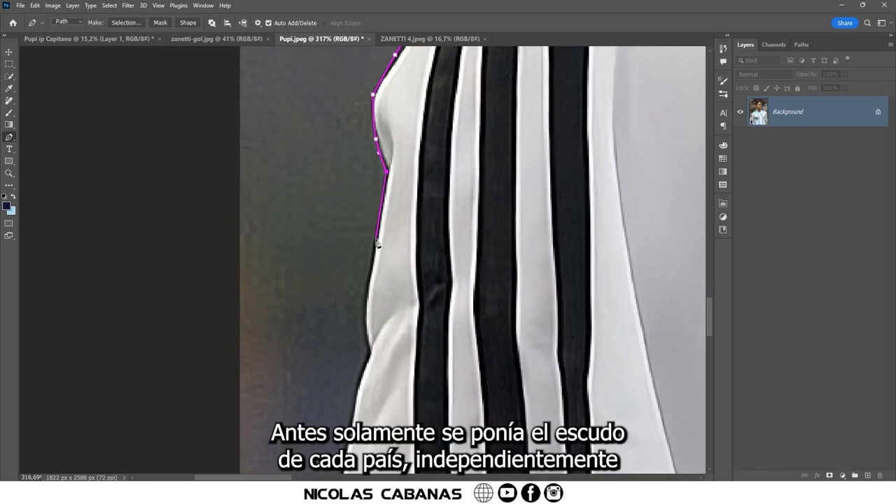
click(364, 343)
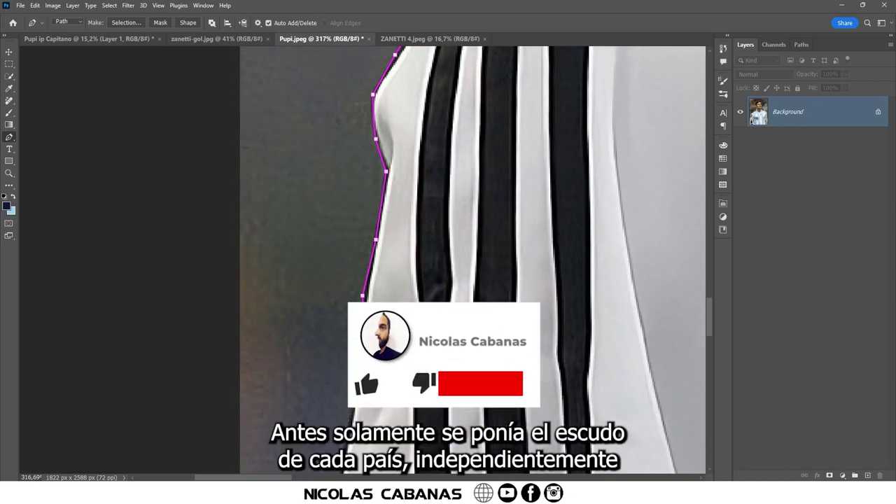
Continue the pen path with more anchors down the lower sleeve edge.
drag(363, 382, 388, 227)
click(384, 226)
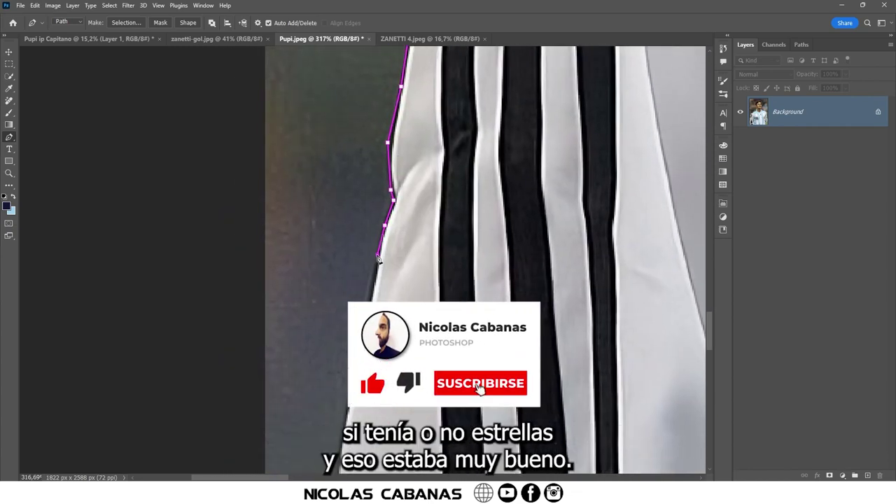
click(377, 254)
drag(369, 301, 357, 224)
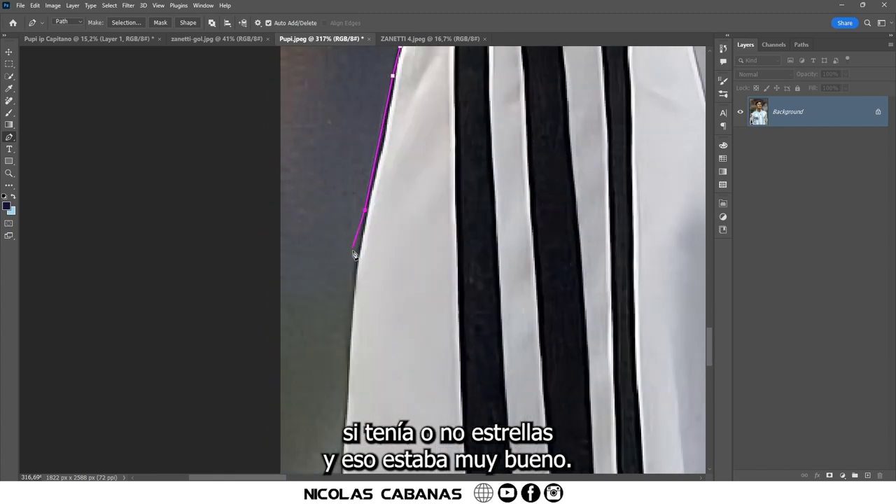
drag(356, 344, 362, 226)
click(355, 292)
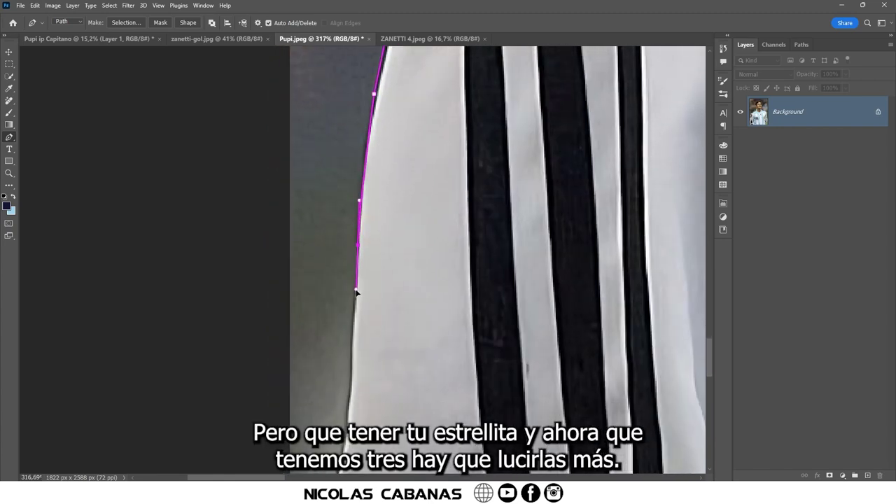
drag(355, 291, 376, 181)
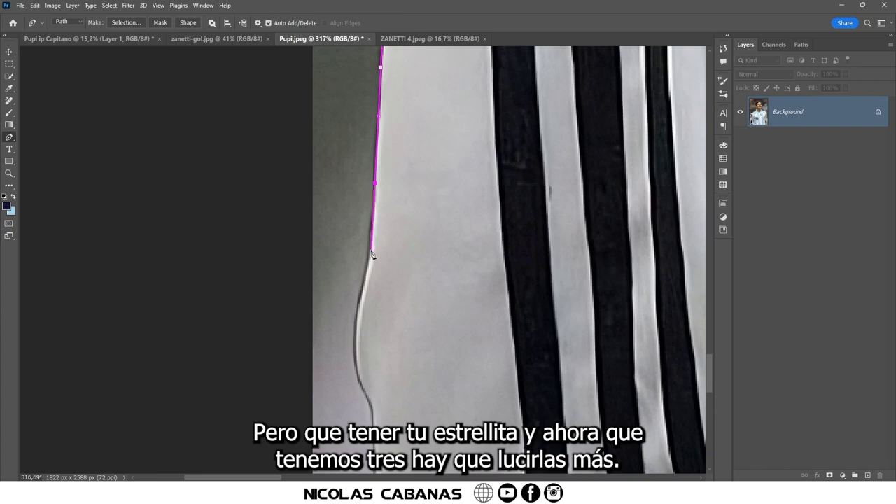
scroll(356, 331, up, 3)
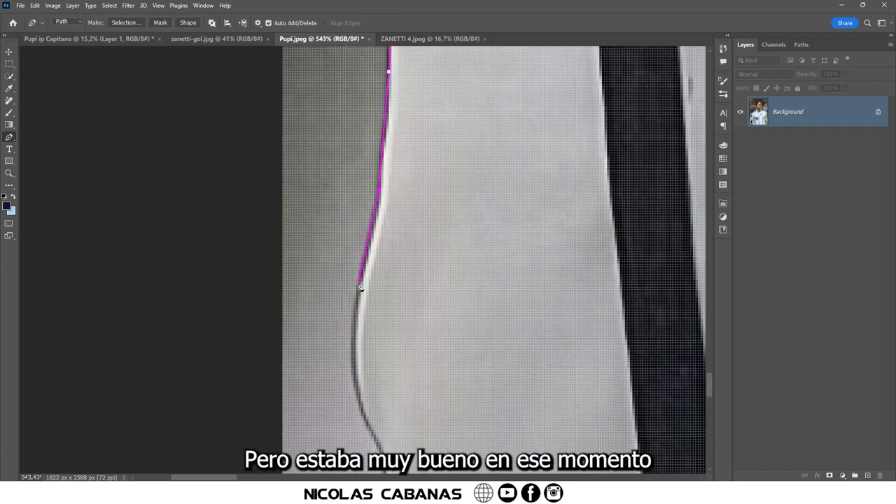
drag(357, 399, 366, 286)
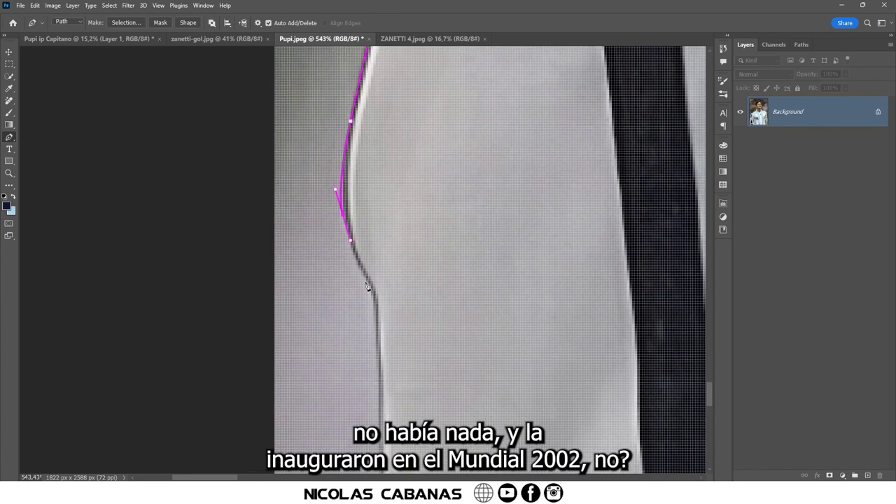
scroll(378, 308, down, 2)
scroll(382, 320, down, 2)
scroll(383, 320, down, 2)
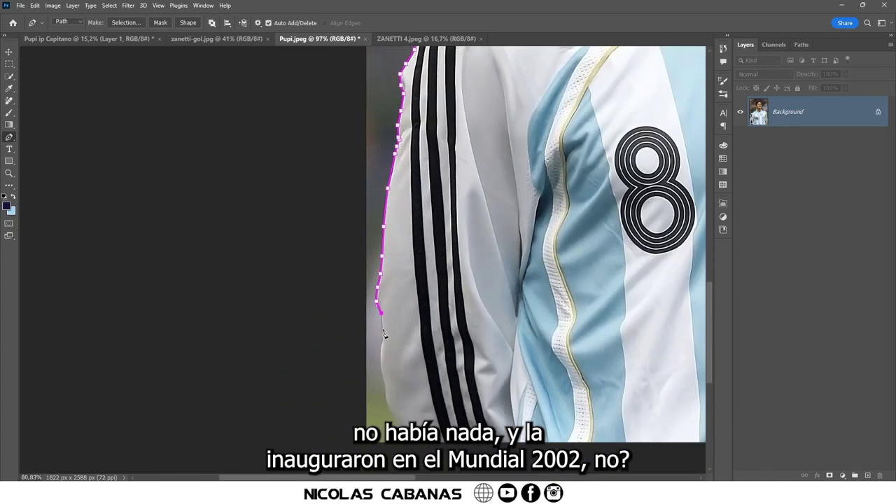
scroll(383, 340, down, 2)
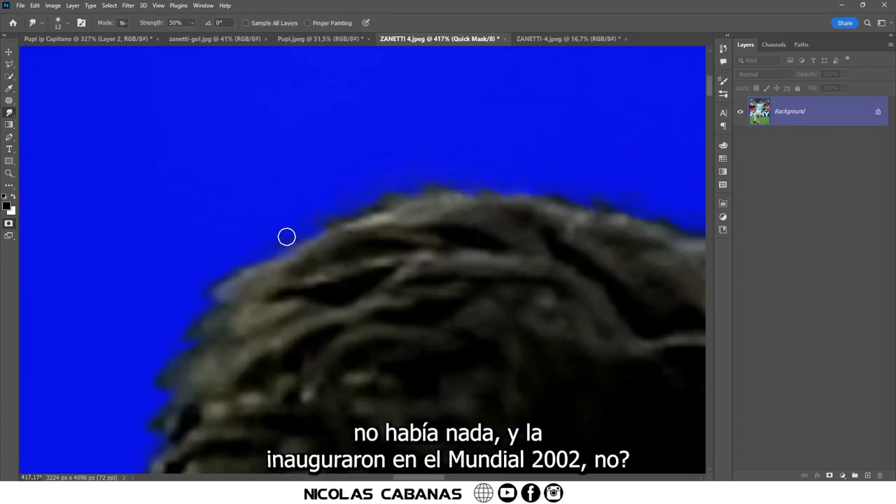
Clean up the hair edges in ZANETTI 4.jpeg's quick mask with a slightly smaller brush.
drag(353, 235, 262, 273)
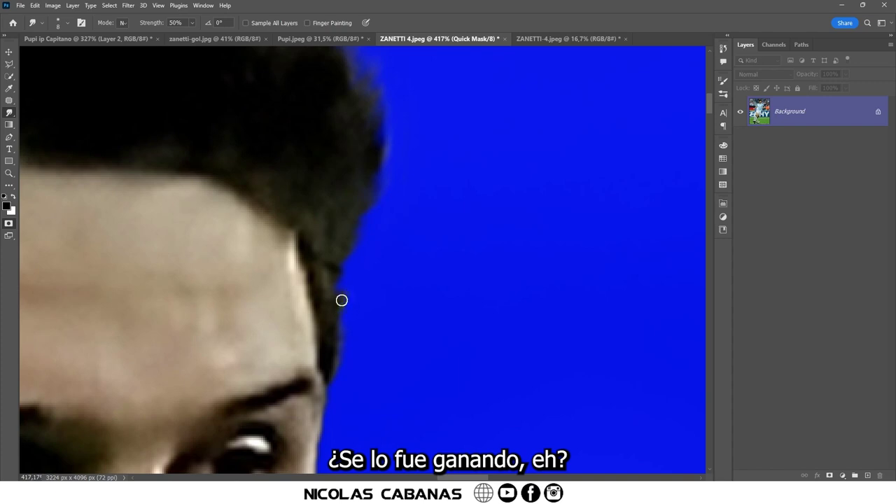
scroll(343, 280, down, 2)
scroll(315, 252, down, 2)
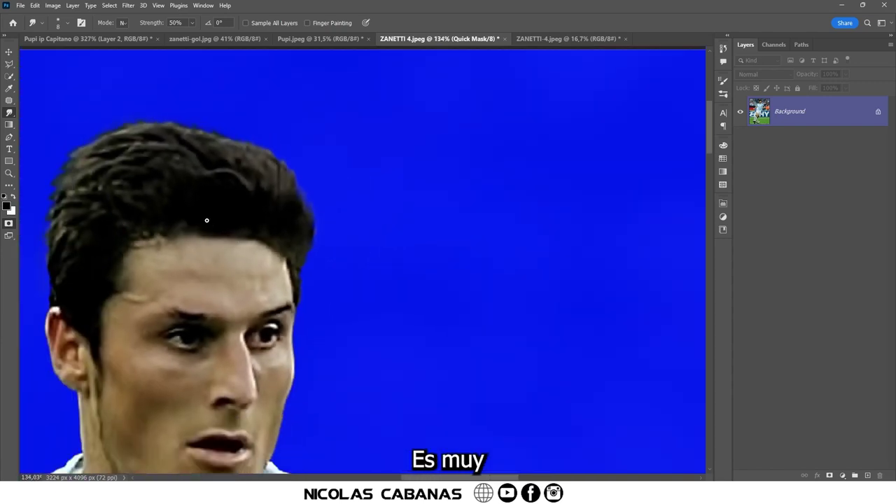
scroll(280, 224, down, 2)
scroll(154, 115, up, 3)
scroll(196, 120, up, 2)
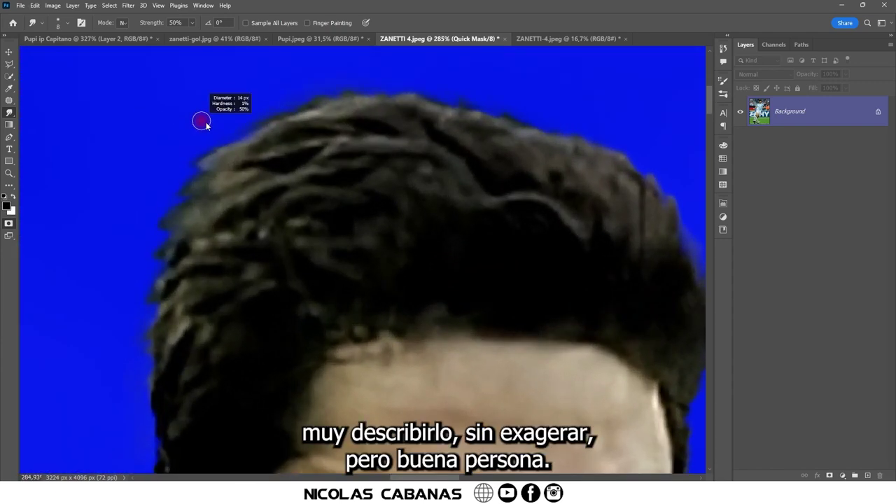
drag(256, 135, 252, 136)
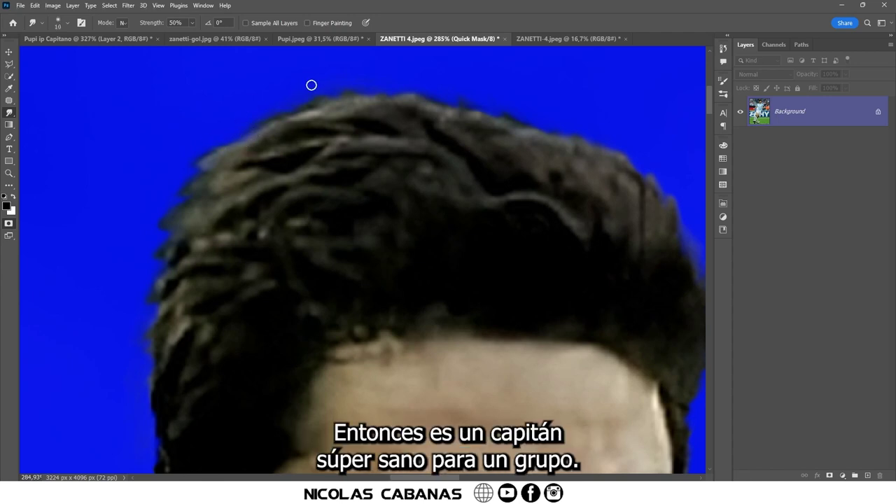
scroll(373, 79, down, 5)
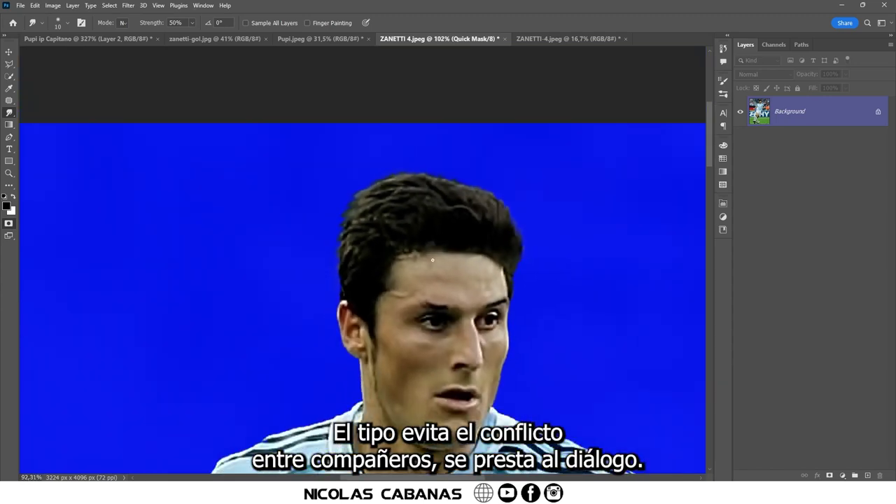
Exit Quick Mask and save the selection as a new Alpha 1 channel.
key(q)
click(773, 44)
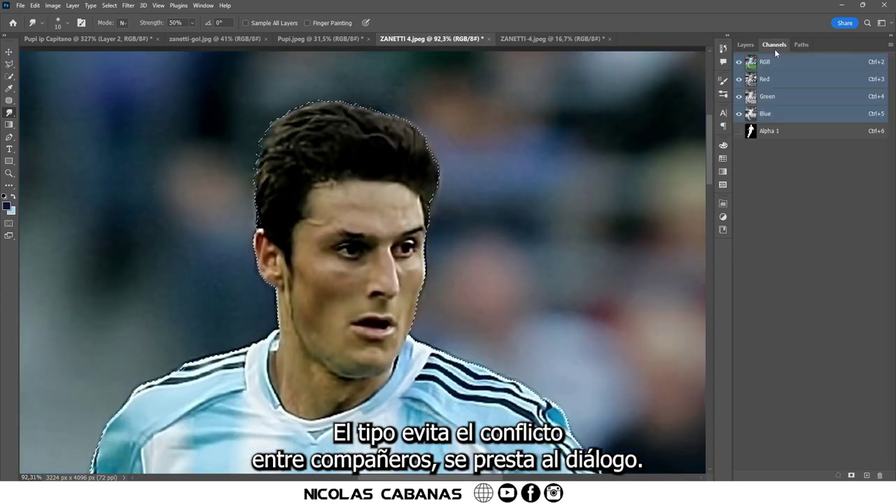
click(851, 475)
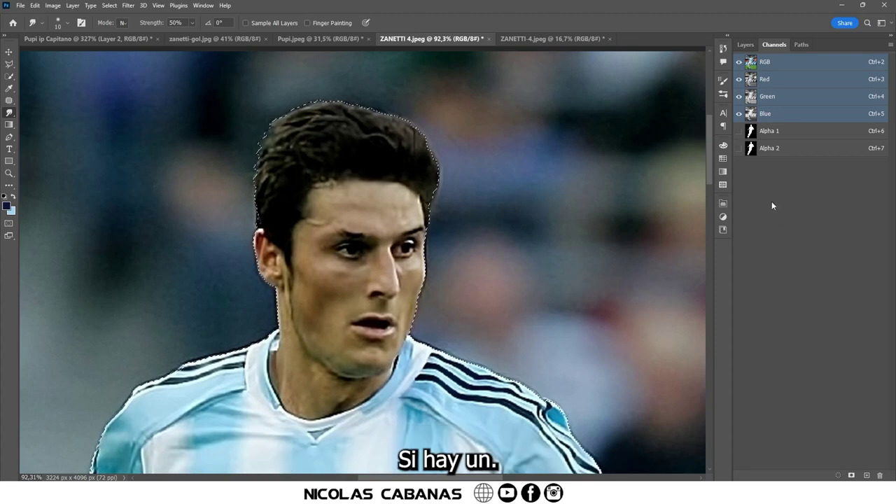
On the Pupi ip Capitano poster, nudge the number 4 player up and right and commit.
click(111, 37)
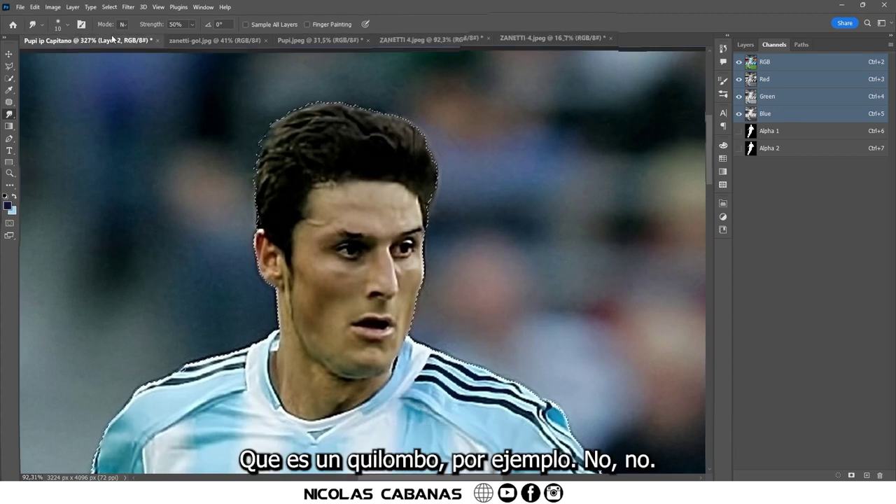
scroll(380, 247, down, 10)
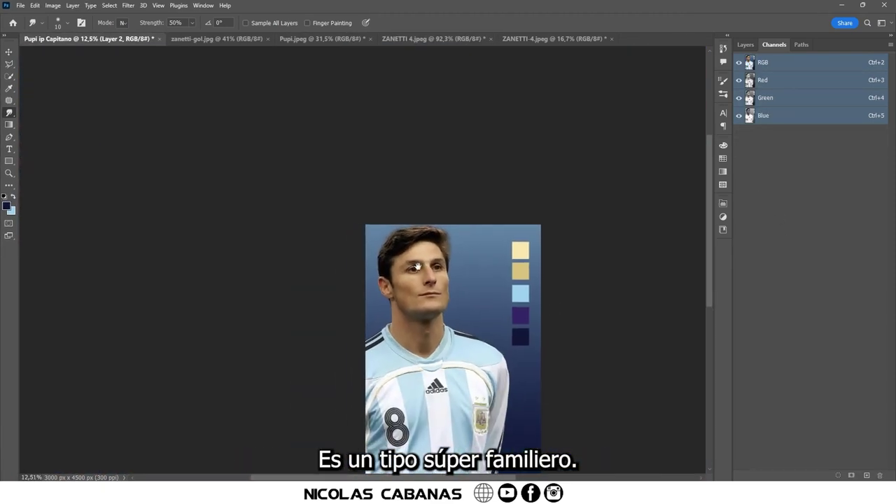
scroll(380, 247, up, 3)
click(744, 45)
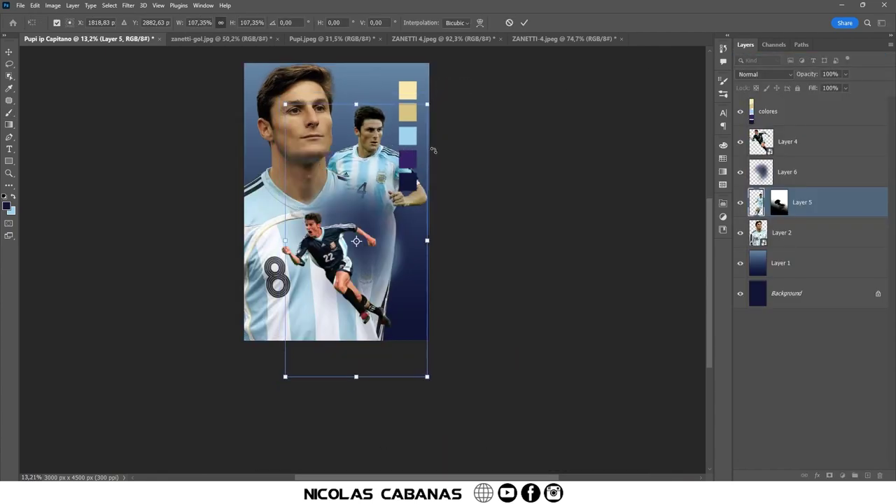
scroll(434, 149, up, 1)
scroll(433, 150, up, 1)
mouse_move(355, 181)
mouse_down()
mouse_move(364, 171)
mouse_move(359, 180)
mouse_up()
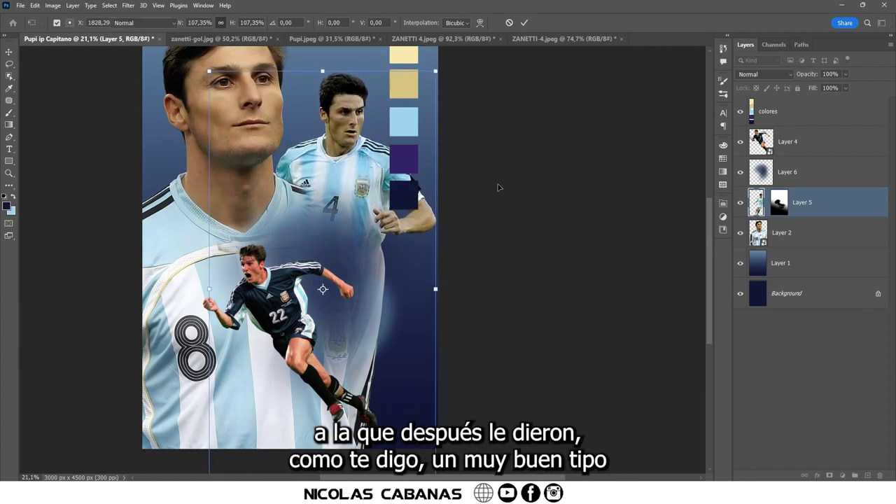
key(Return)
click(779, 203)
Paint white on Layer 5's mask to reveal the number 4 jersey and the hand.
key(b)
key(d)
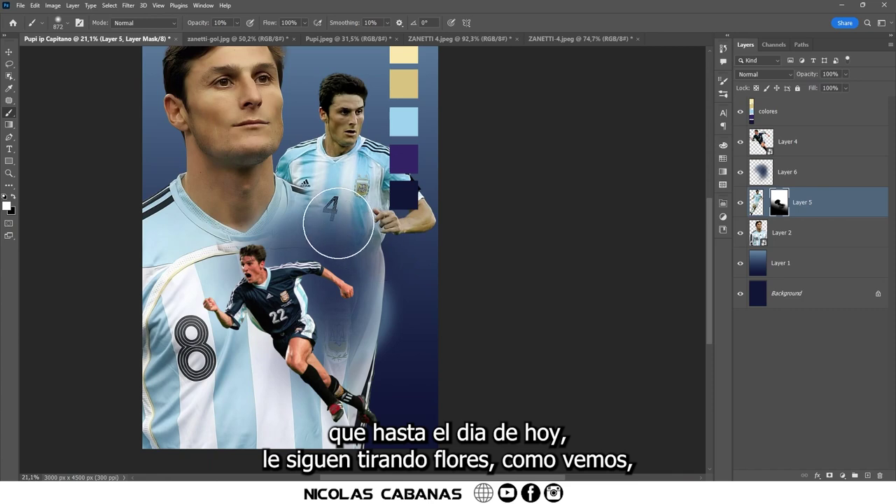
key(x)
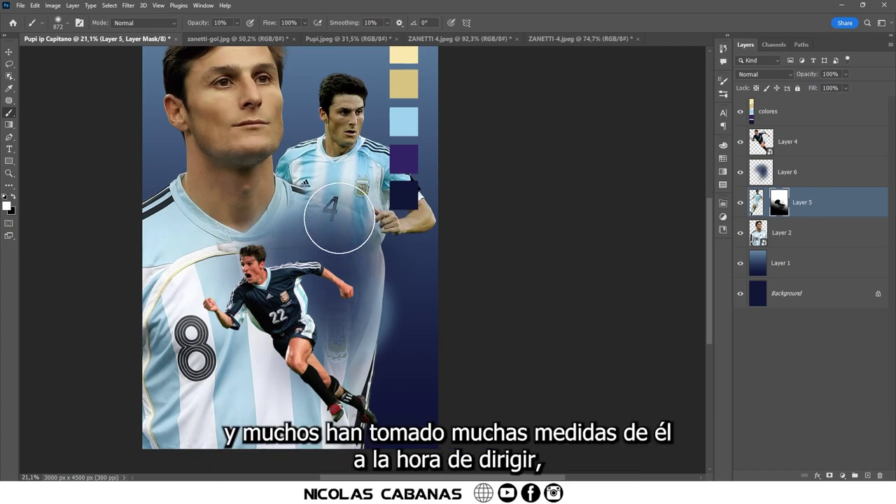
scroll(339, 221, up, 3)
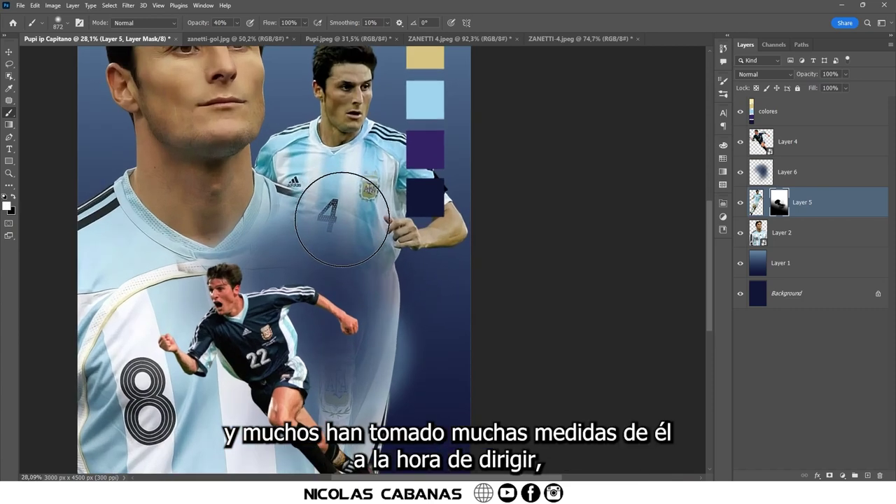
drag(342, 219, 425, 234)
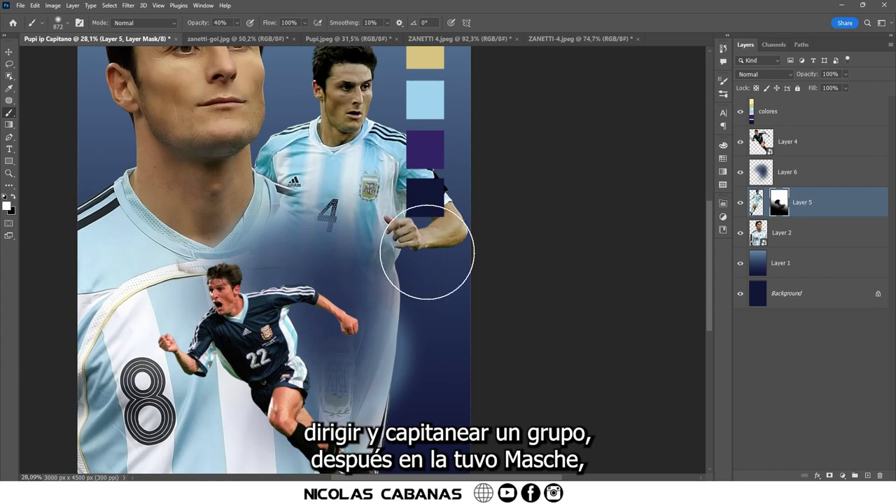
Erase Layer 6's dark glow over the 4 at 30%, then brush dark blue behind the 22 player's head.
key(alt+bracketright)
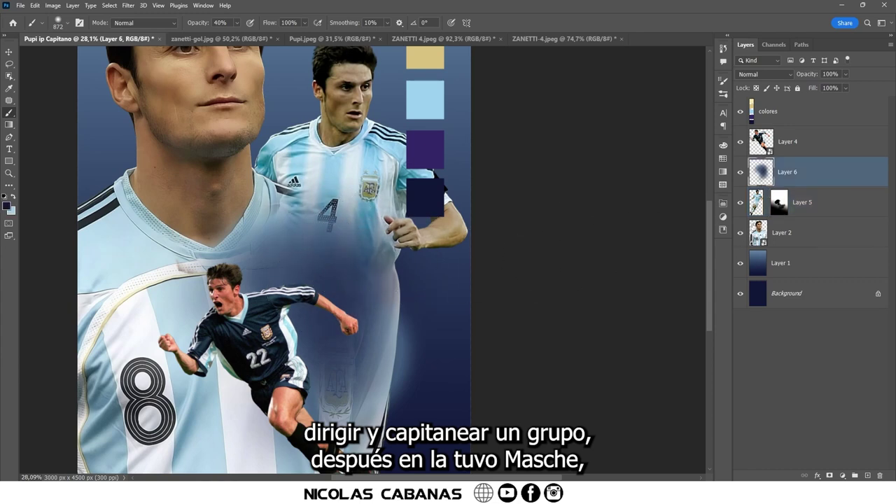
key(e)
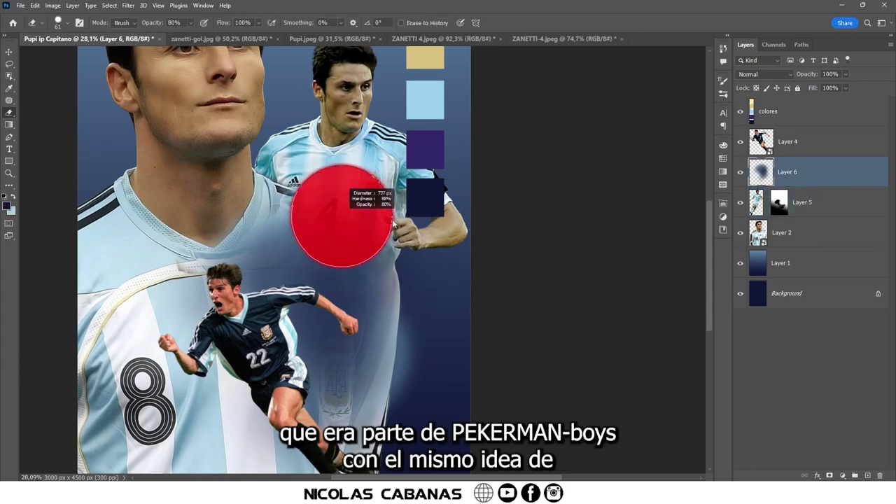
right_click(473, 247)
key(3)
mouse_move(340, 220)
mouse_down()
mouse_move(363, 258)
mouse_move(343, 224)
mouse_move(376, 231)
mouse_up()
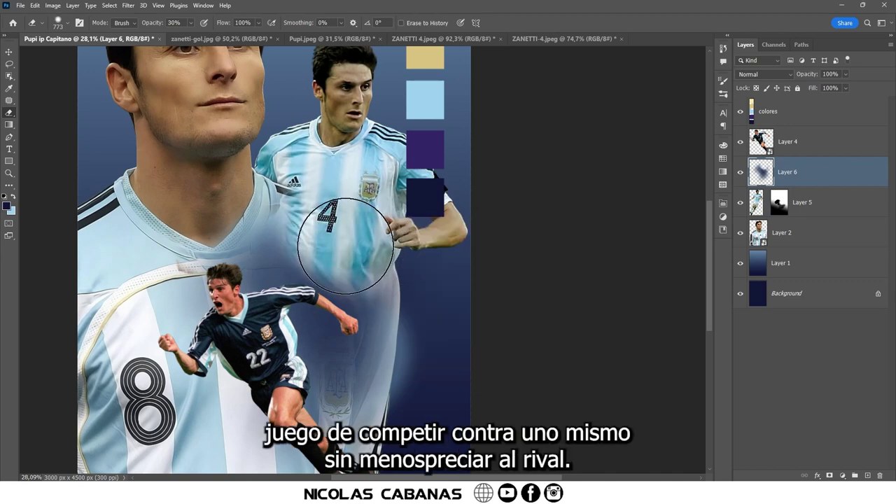
key(b)
mouse_move(392, 329)
mouse_down()
mouse_move(329, 320)
mouse_move(324, 260)
mouse_move(250, 270)
mouse_up()
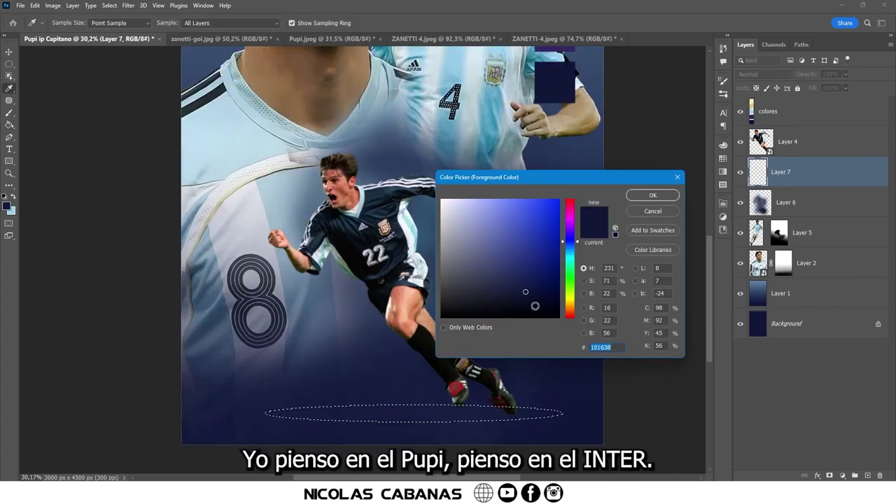
Fill the ellipse with dark navy #101638, deselect it, and blur it into a soft shadow.
click(652, 195)
key(v)
key(alt+BackSpace)
key(ctrl+d)
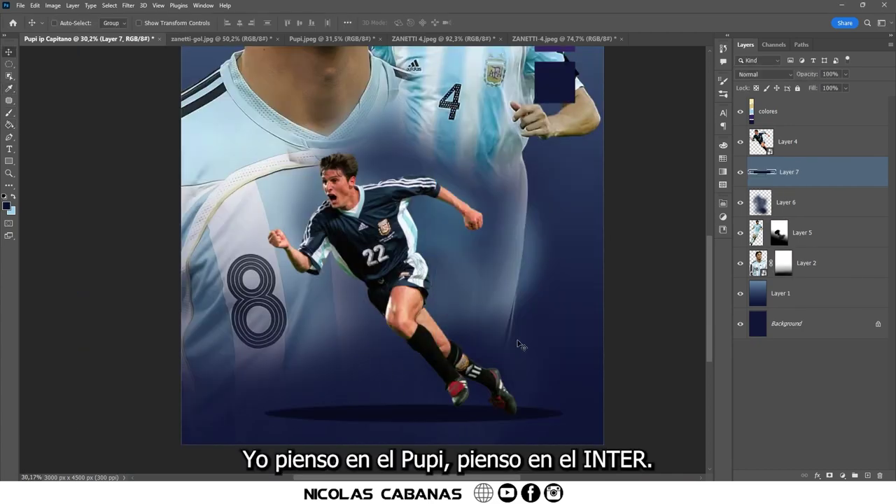
click(135, 4)
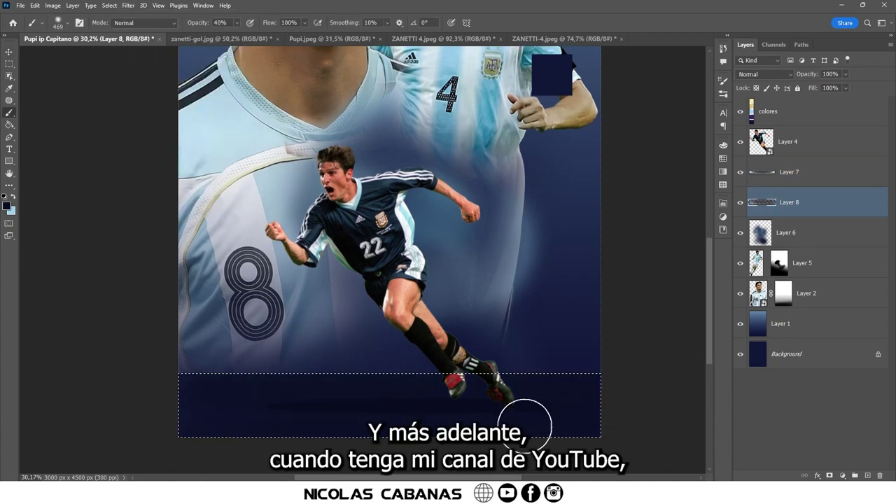
Deselect the bottom rectangle and soften the dark navy band with the Eraser at 60%.
key(ctrl+d)
click(770, 172)
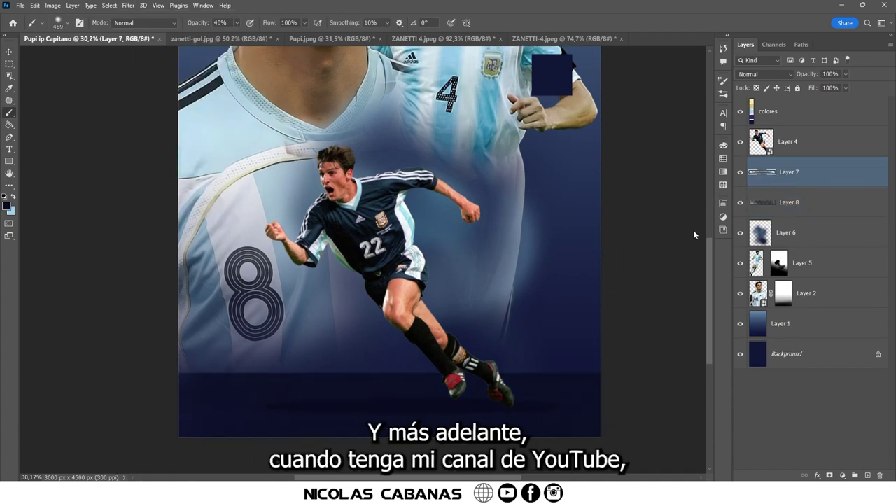
key(ctrl+plus)
click(791, 209)
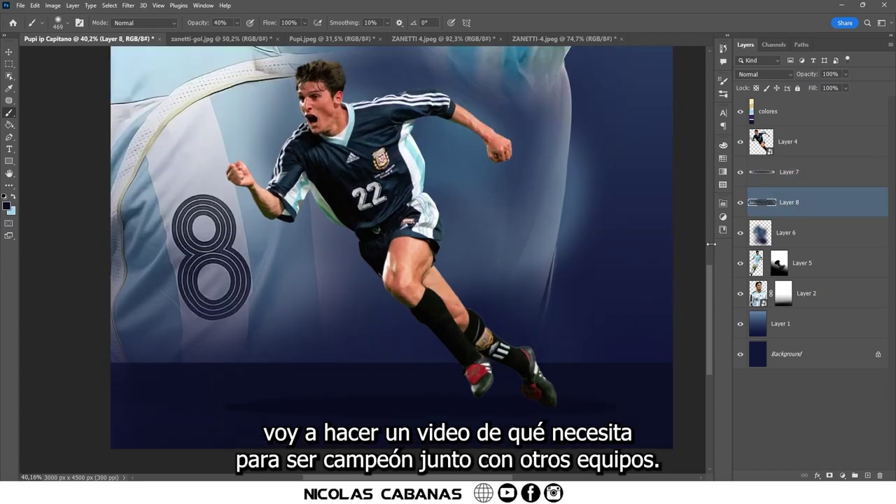
key(e)
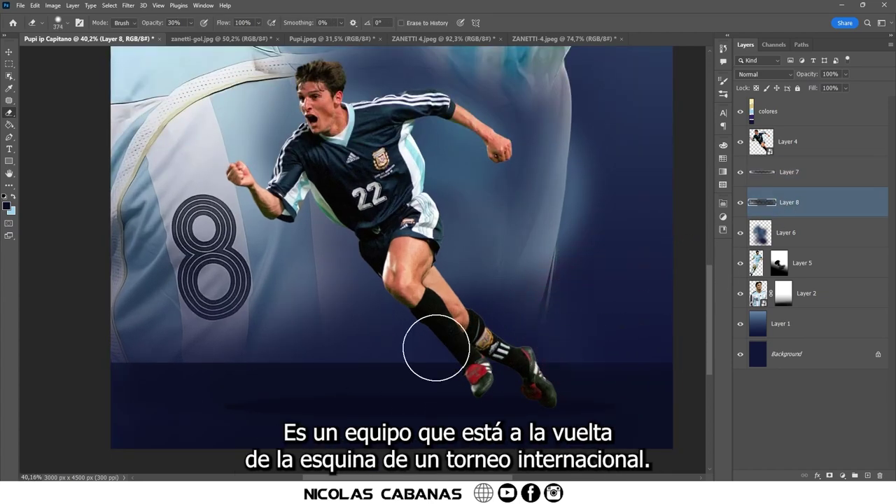
key(6)
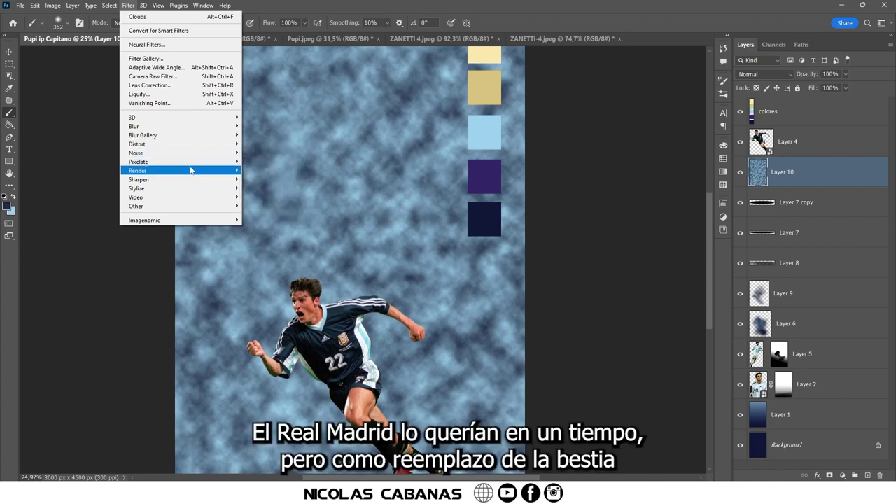
Render clouds on Layer 10, move it lower in the stack, and blend it in Color Dodge.
click(282, 207)
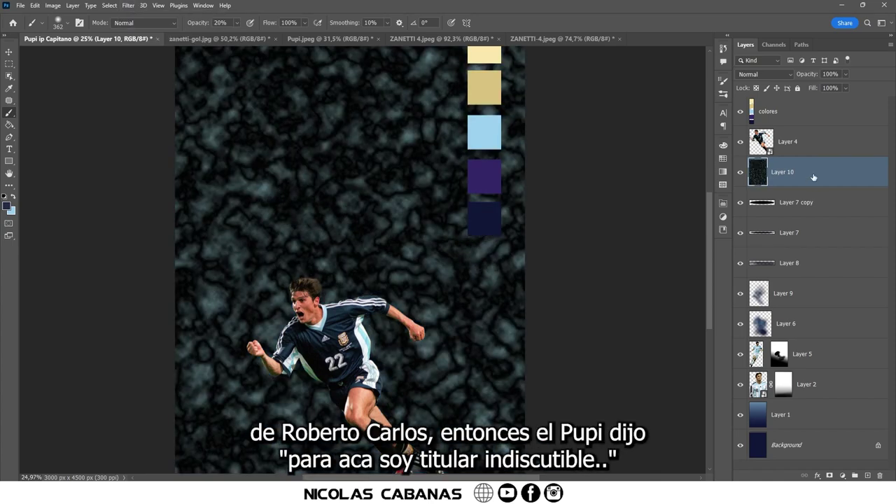
mouse_move(813, 177)
mouse_down()
mouse_move(832, 339)
mouse_move(835, 284)
mouse_up()
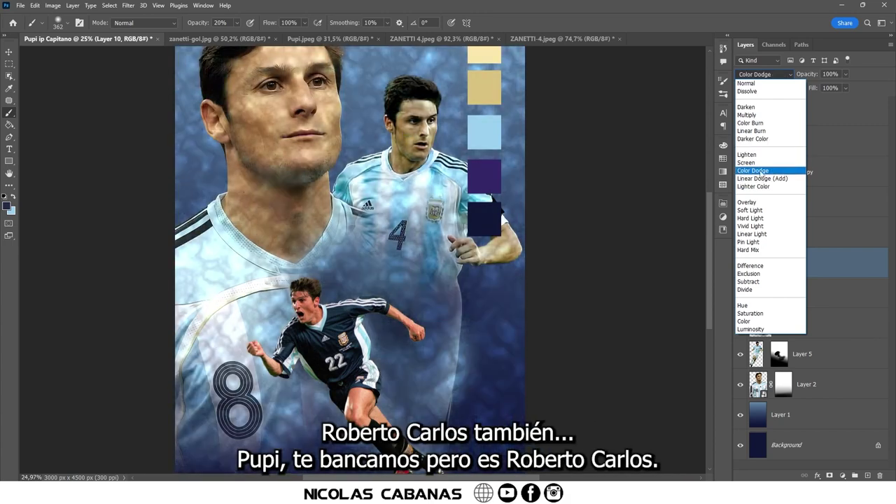
click(762, 173)
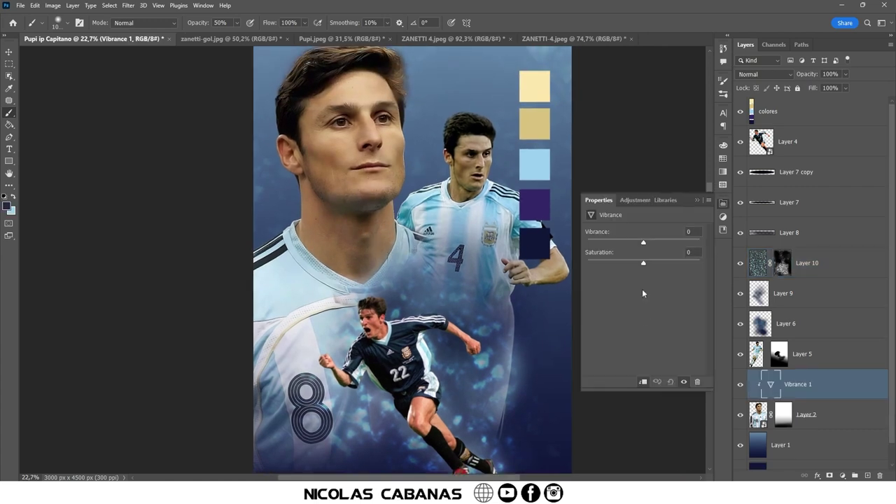
Lower the portrait's Vibrance adjustment to -71 vibrance, with saturation around -18.
drag(626, 243, 621, 243)
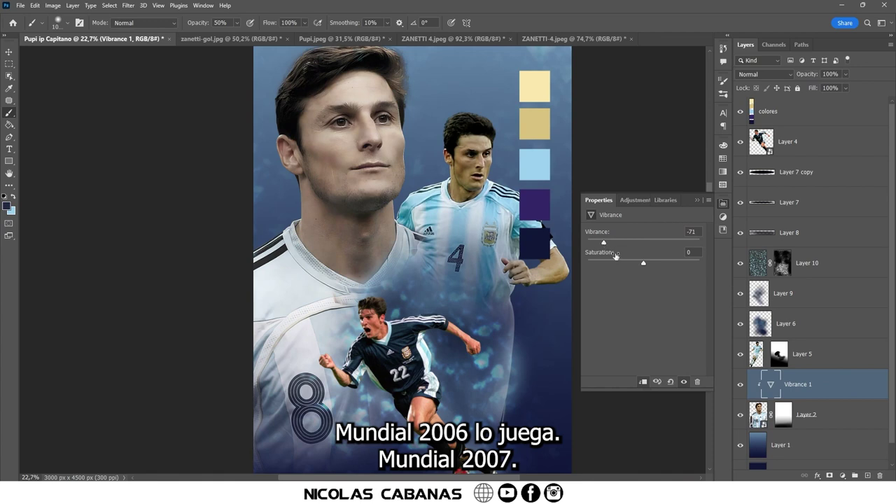
click(620, 263)
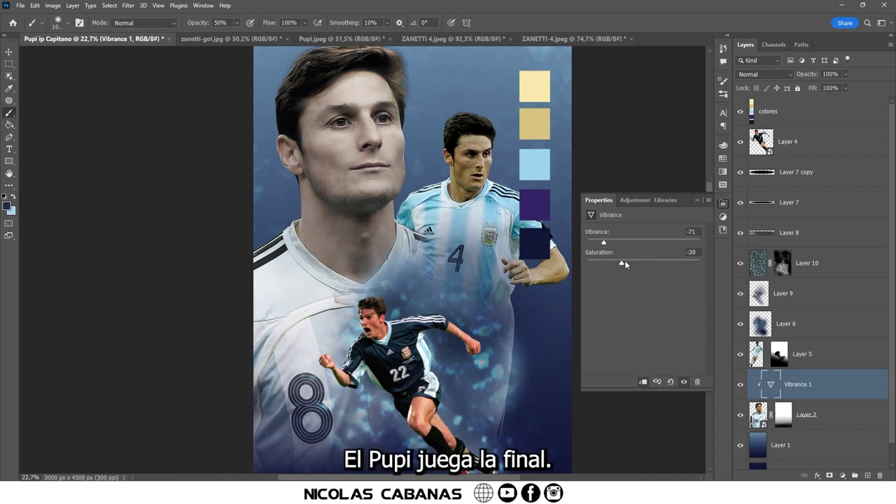
drag(623, 263, 633, 262)
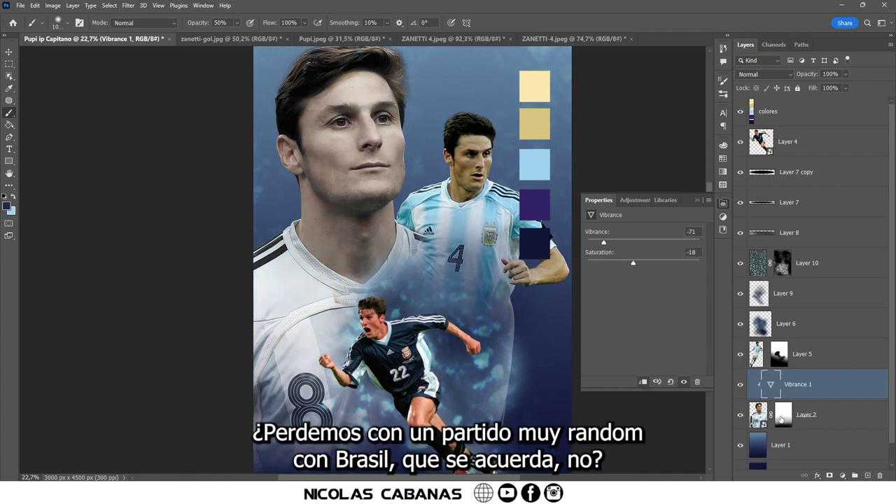
Paint the vibrance mask to clear the haze over the number 4 jersey and the poster's bottom.
click(782, 414)
scroll(323, 130, up, 1)
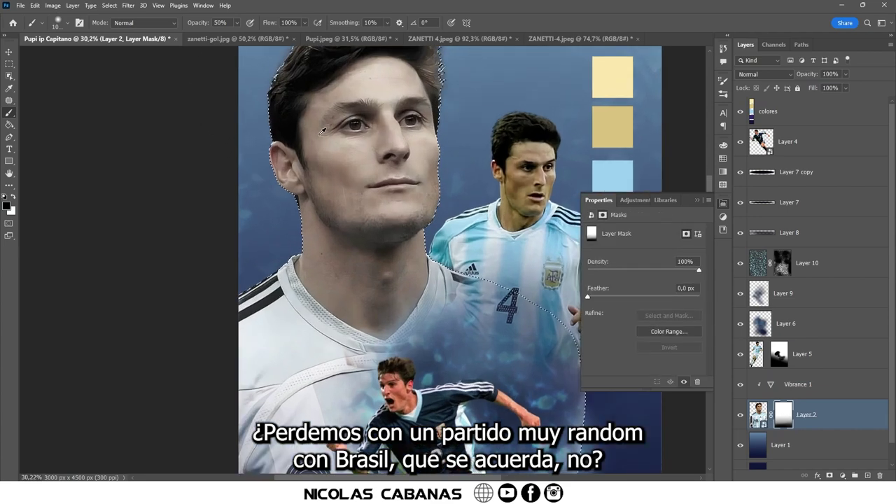
scroll(324, 130, up, 1)
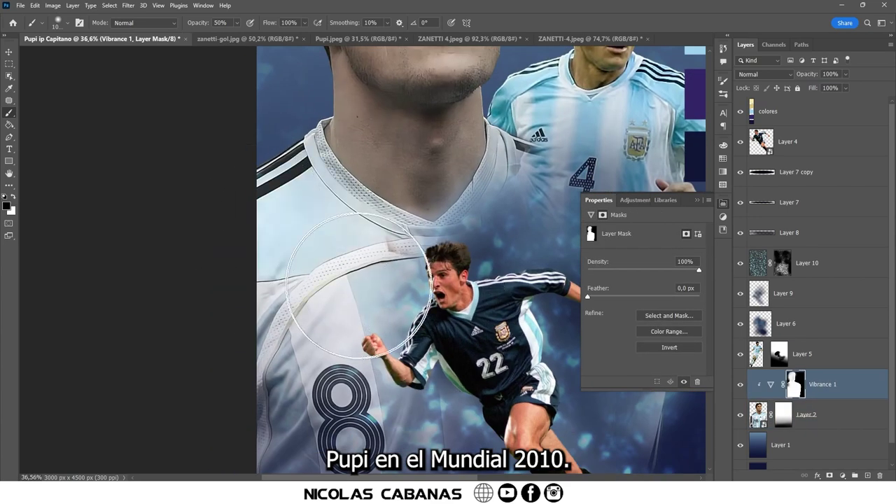
scroll(364, 344, down, 1)
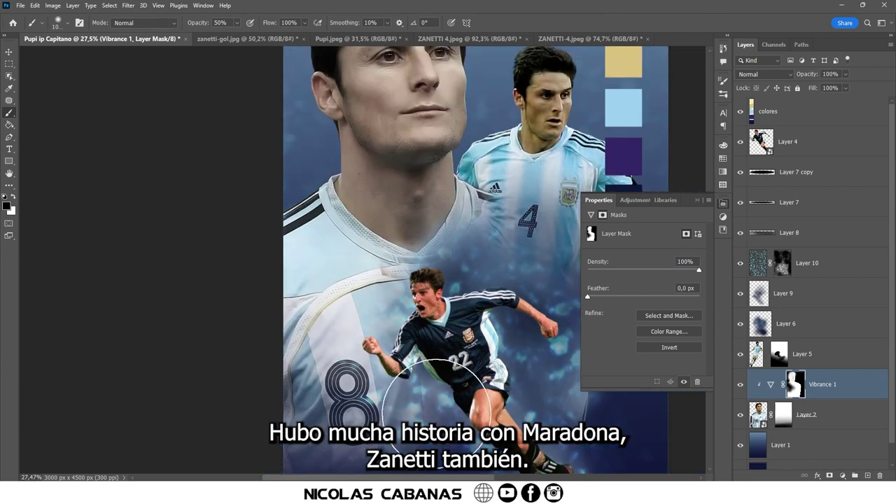
drag(435, 413, 406, 357)
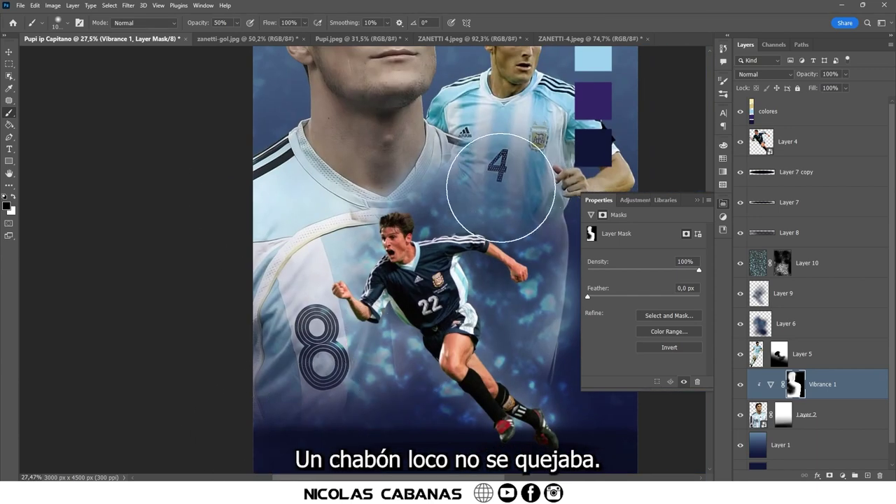
drag(501, 188, 470, 160)
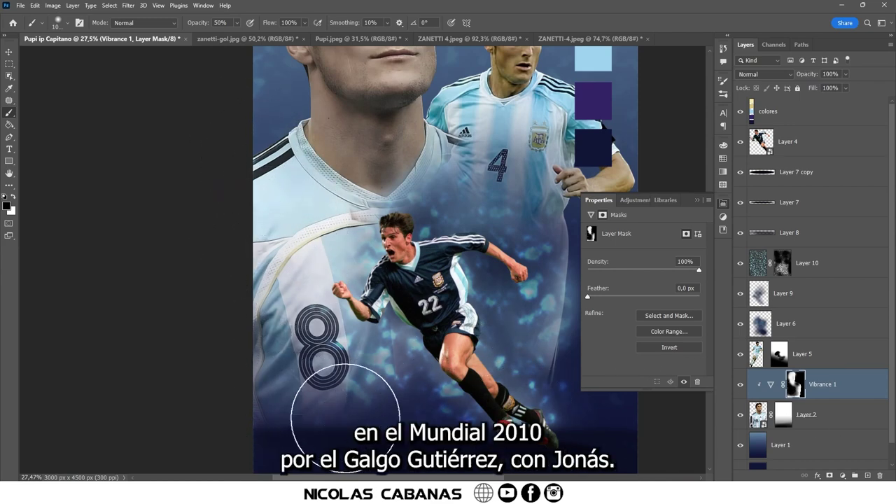
scroll(345, 417, down, 3)
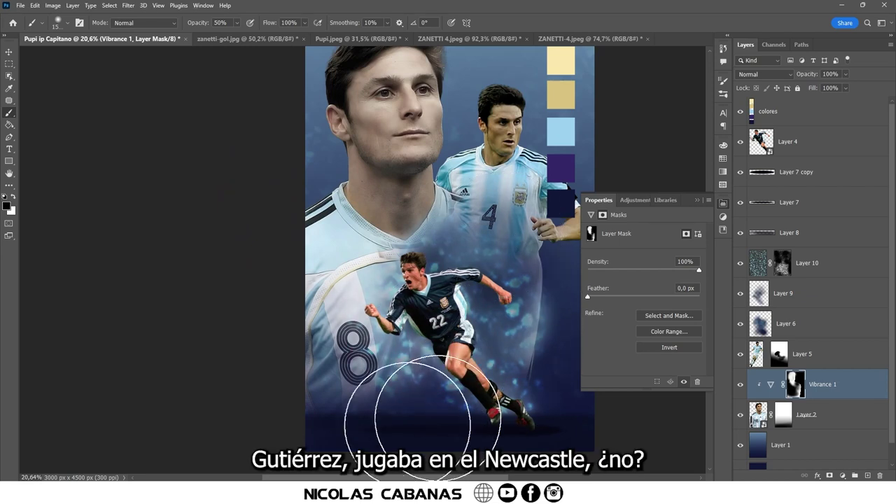
drag(407, 423, 280, 378)
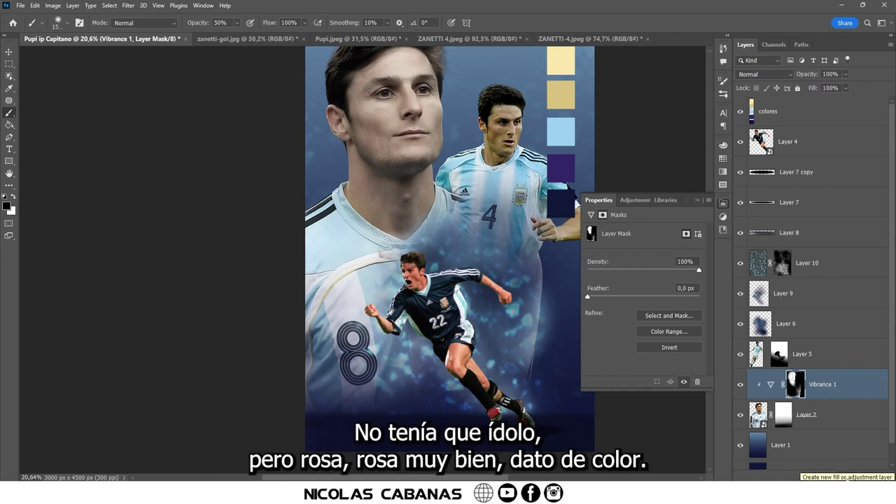
Raise the Vibrance 1 saturation to +26.
click(847, 475)
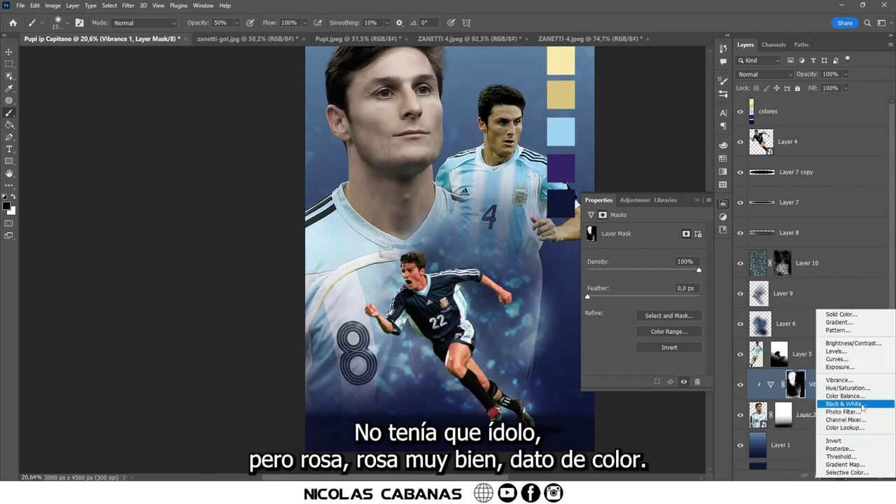
drag(636, 259, 623, 258)
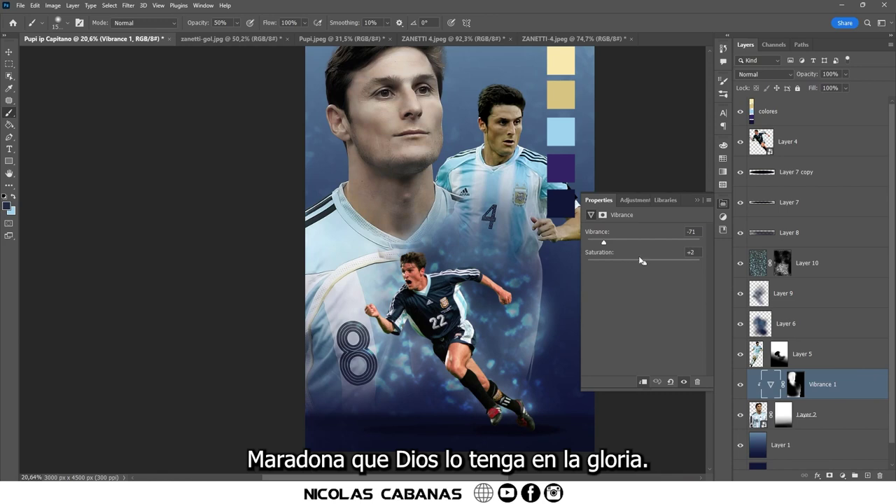
click(793, 384)
scroll(420, 200, up, 2)
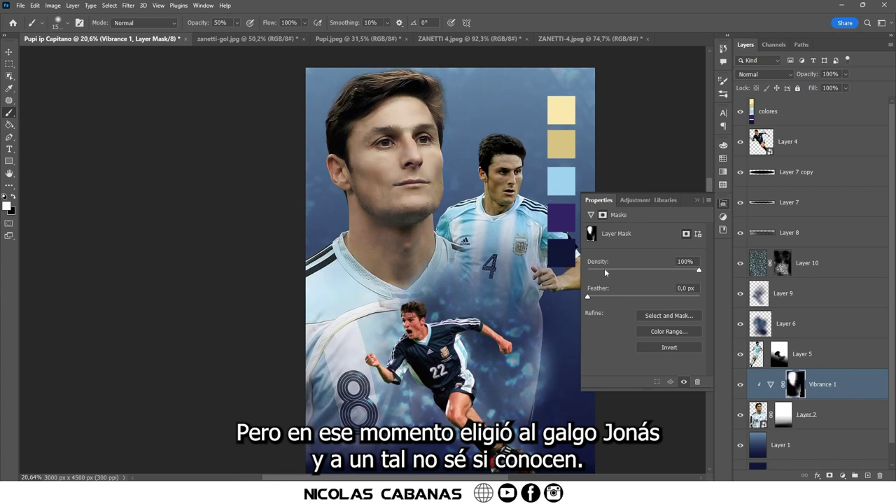
click(770, 385)
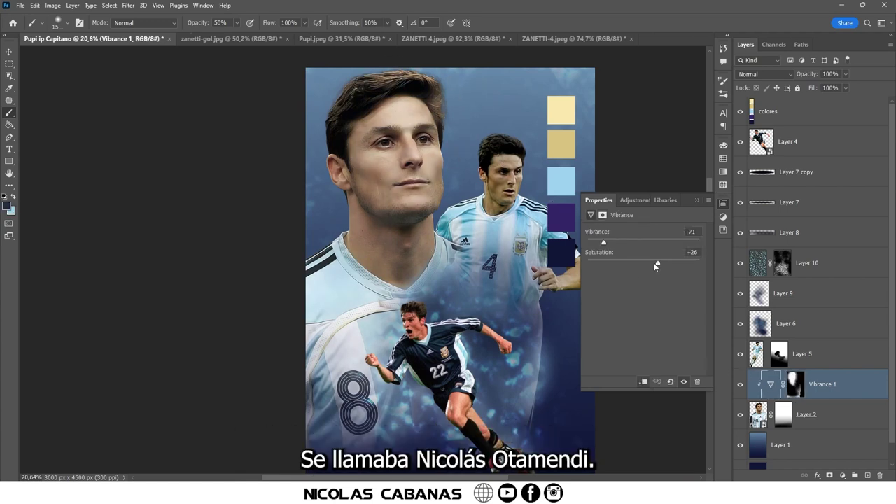
mouse_move(633, 264)
mouse_down()
mouse_move(623, 267)
mouse_move(658, 263)
mouse_up()
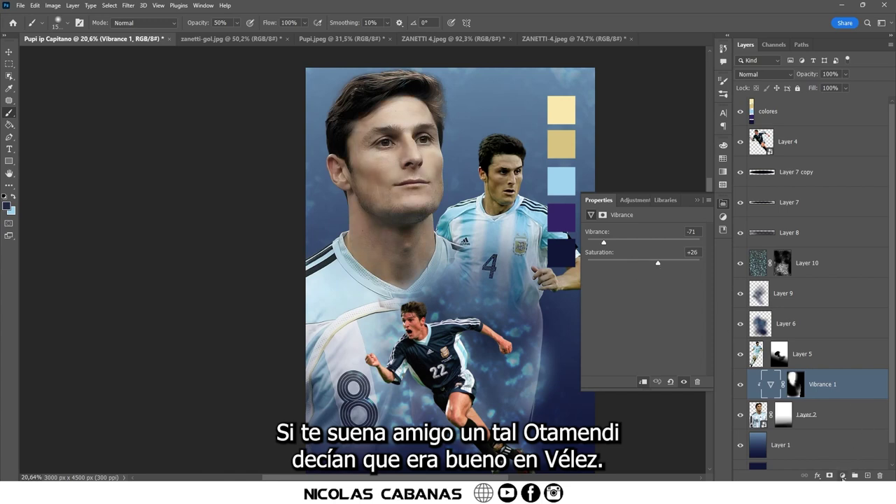
click(843, 476)
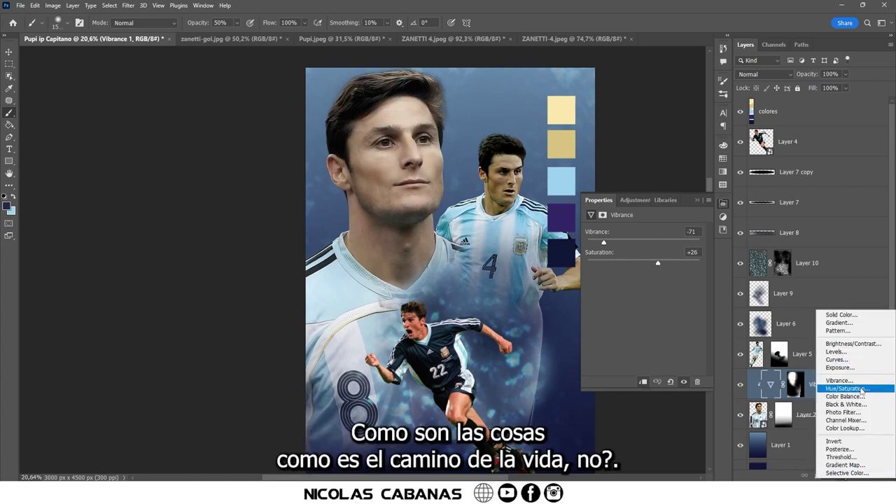
Add a masked Vibrance 2 adjustment at saturation +43, masking it off the face at 56% opacity.
click(840, 380)
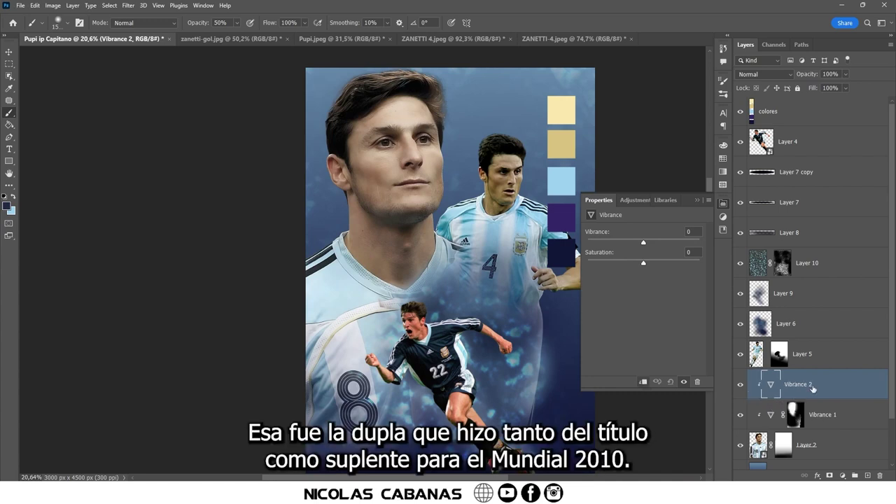
drag(644, 262, 669, 262)
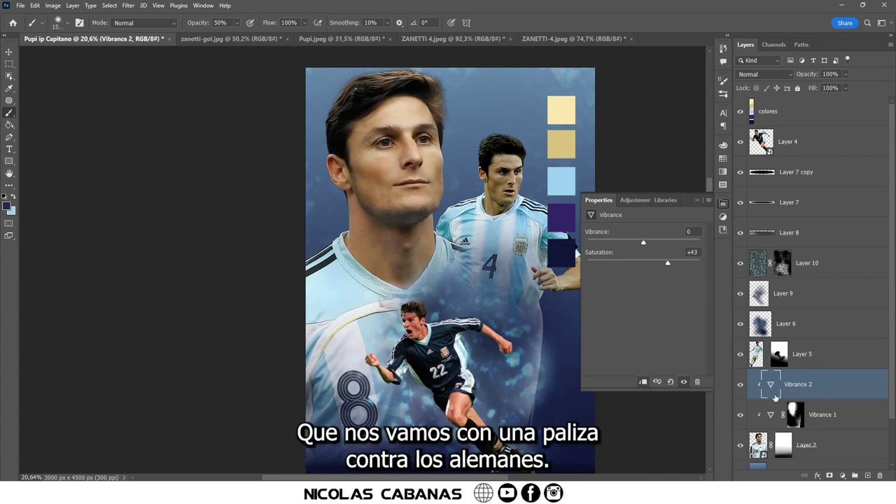
click(830, 475)
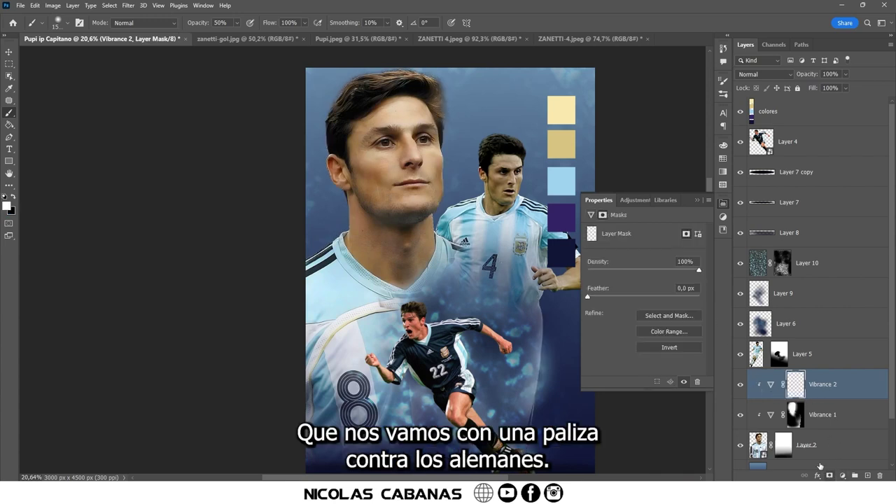
key(x)
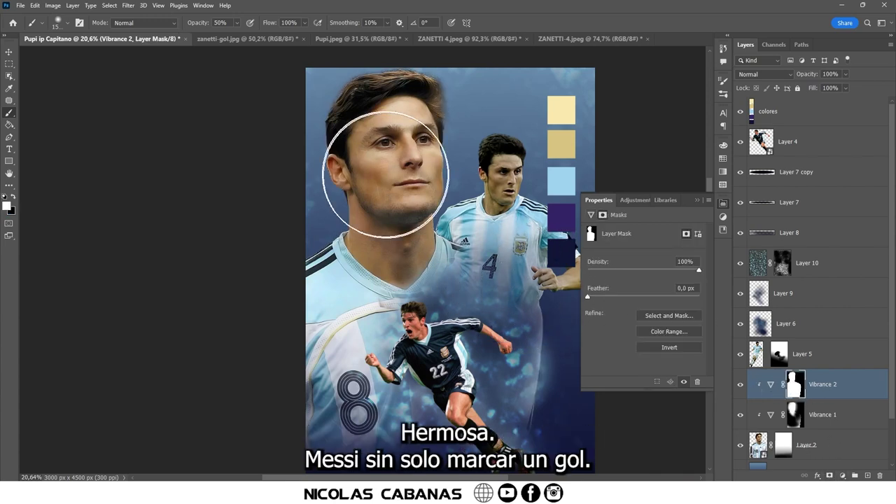
mouse_move(372, 153)
mouse_down()
mouse_move(379, 140)
mouse_move(398, 160)
mouse_up()
key(5)
key(6)
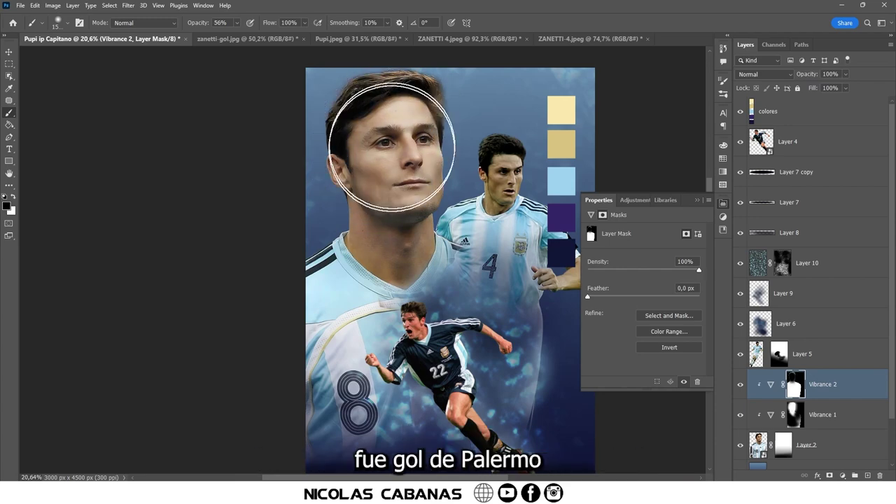
scroll(457, 338, up, 2)
drag(457, 339, 418, 254)
Raise Vibrance 2 saturation to +79 and add a Hue/Saturation layer with saturation about +36.
click(770, 385)
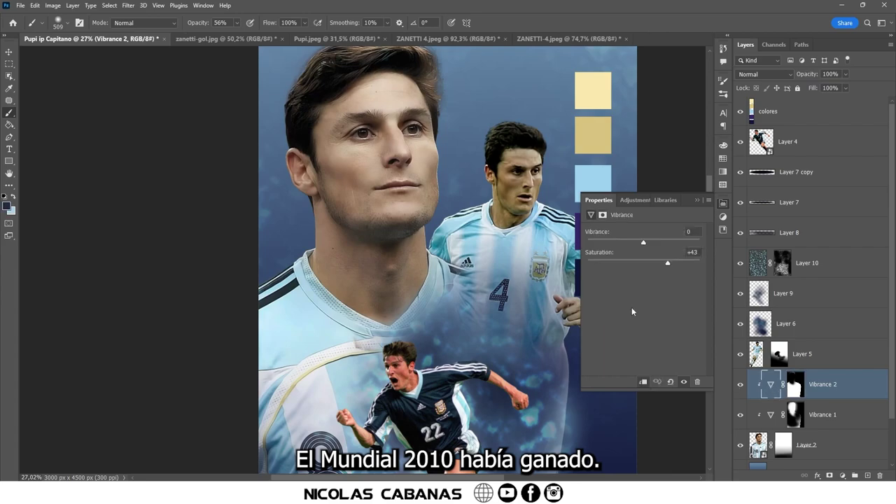
drag(657, 263, 687, 263)
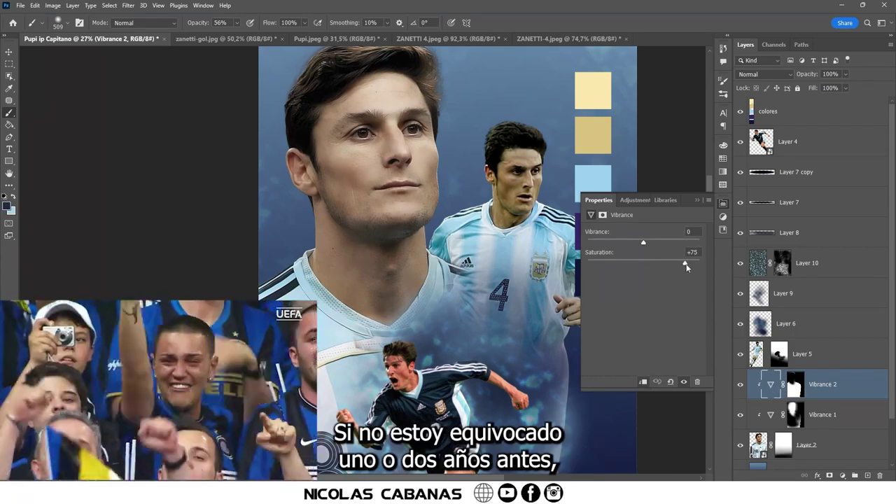
click(842, 475)
click(849, 387)
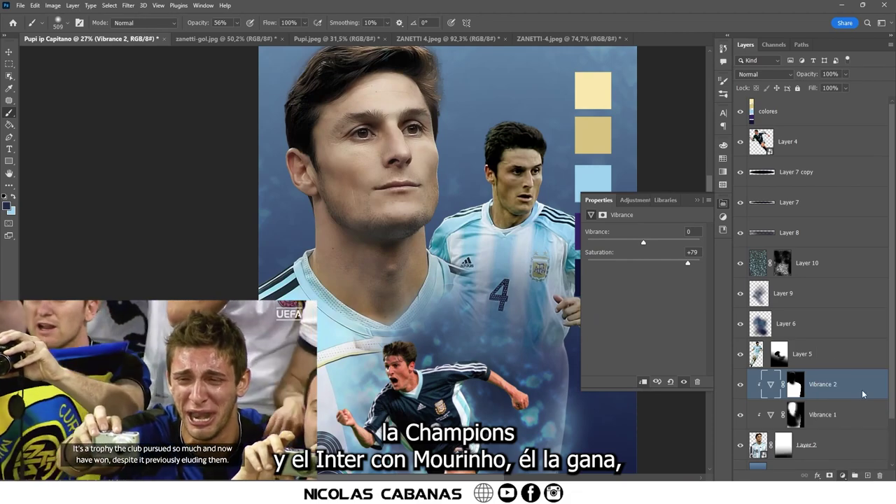
drag(644, 289, 665, 292)
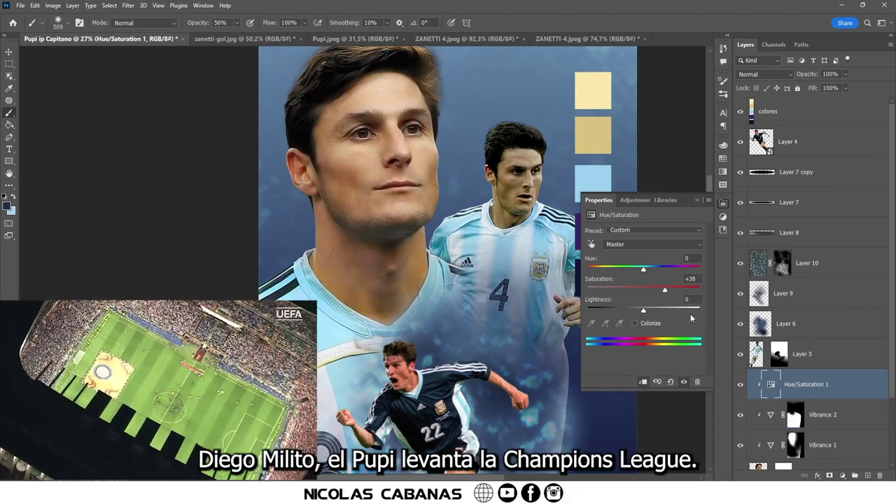
Alt-drag Vibrance 2's mask onto Hue/Saturation 1, review Vibrance 2's settings, then select Layer 2.
drag(799, 421, 789, 390)
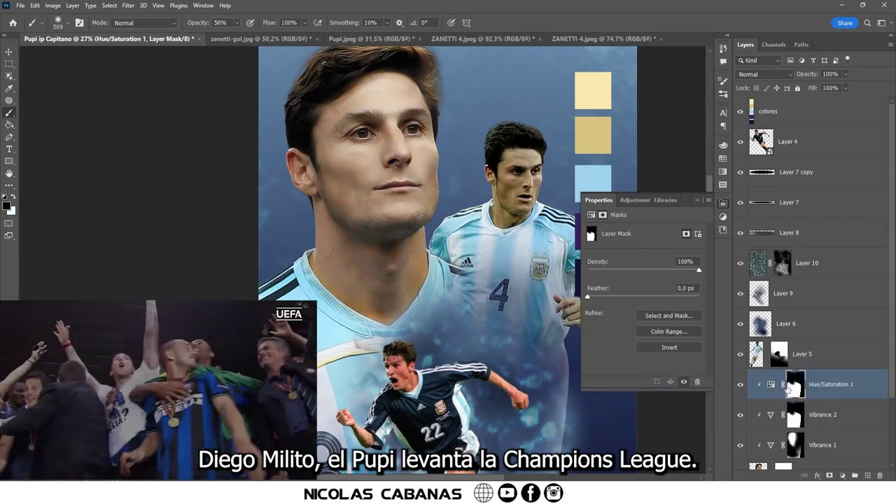
scroll(533, 263, up, 3)
scroll(380, 240, up, 2)
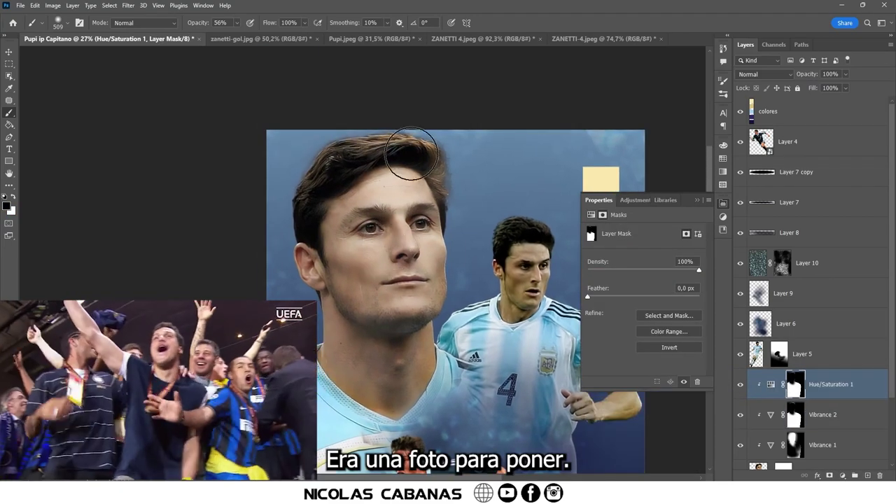
click(779, 410)
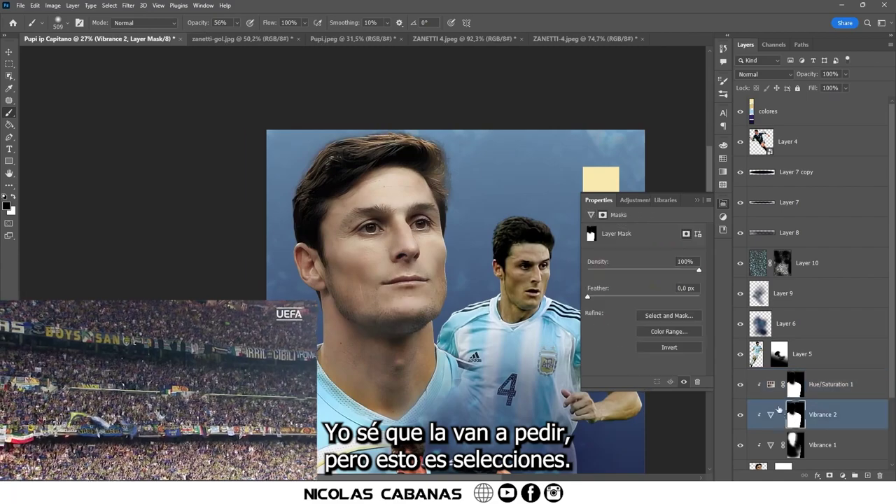
click(770, 414)
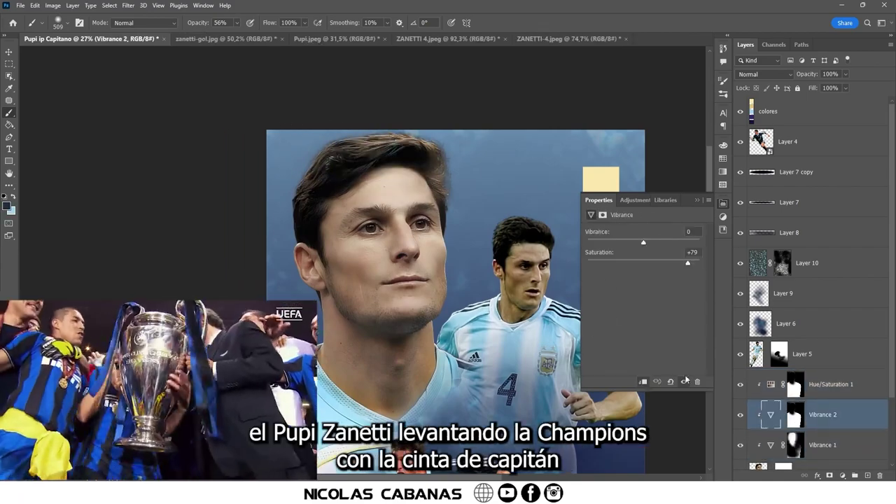
click(794, 415)
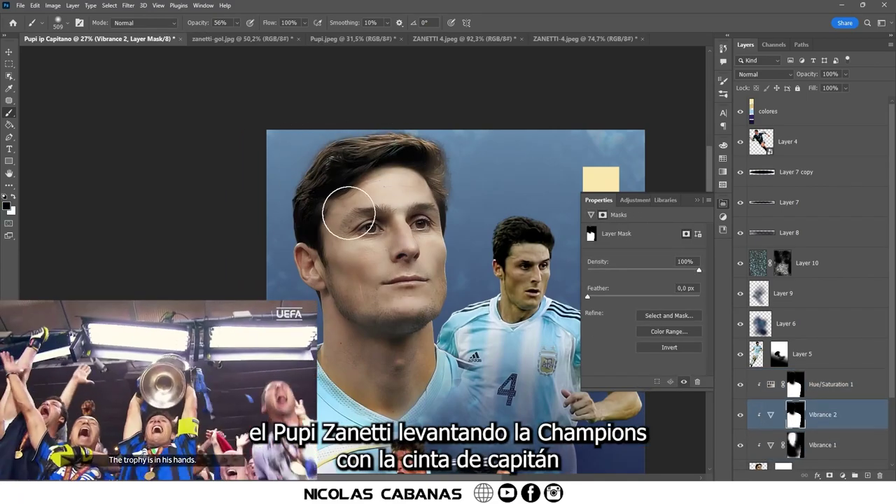
drag(397, 280, 390, 248)
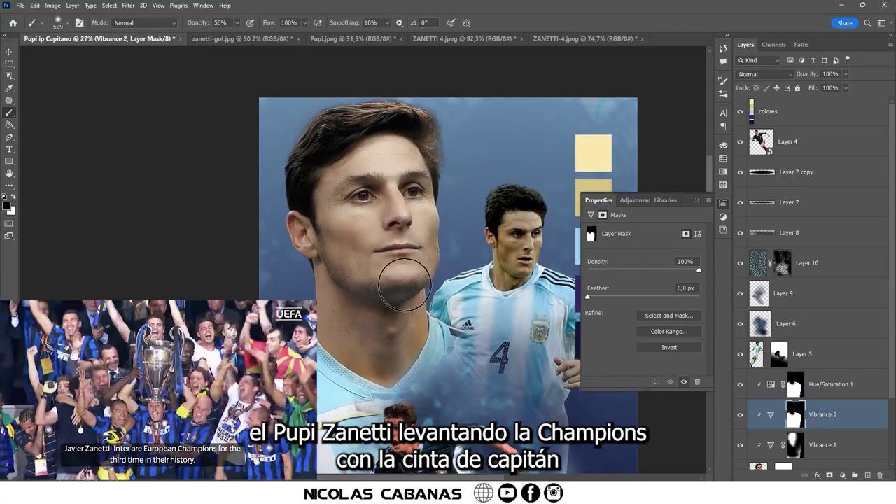
scroll(284, 138, up, 5)
scroll(766, 423, down, 3)
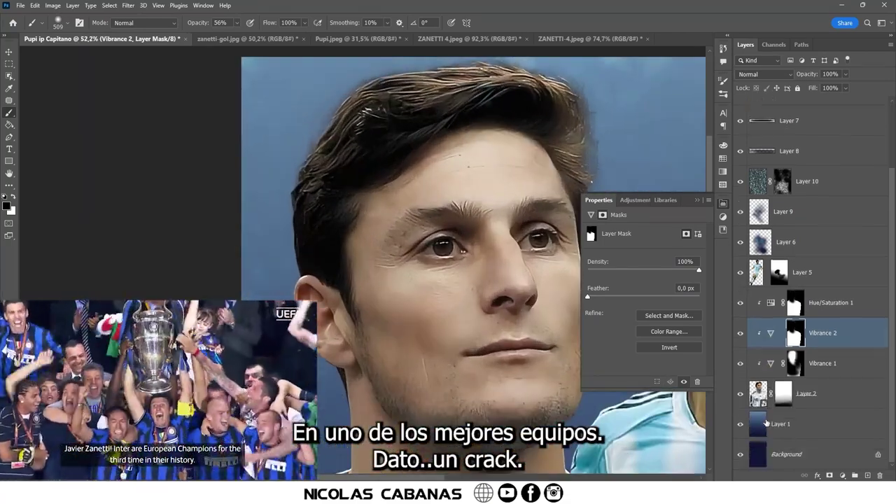
click(806, 394)
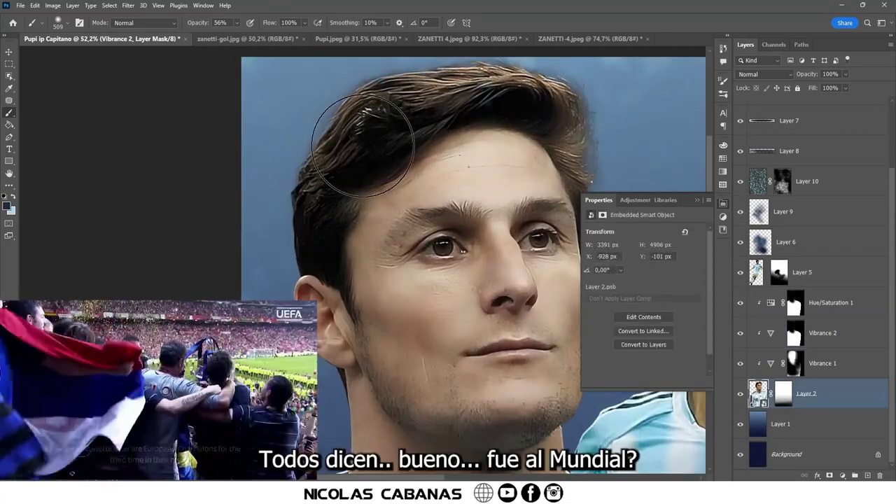
scroll(344, 84, up, 5)
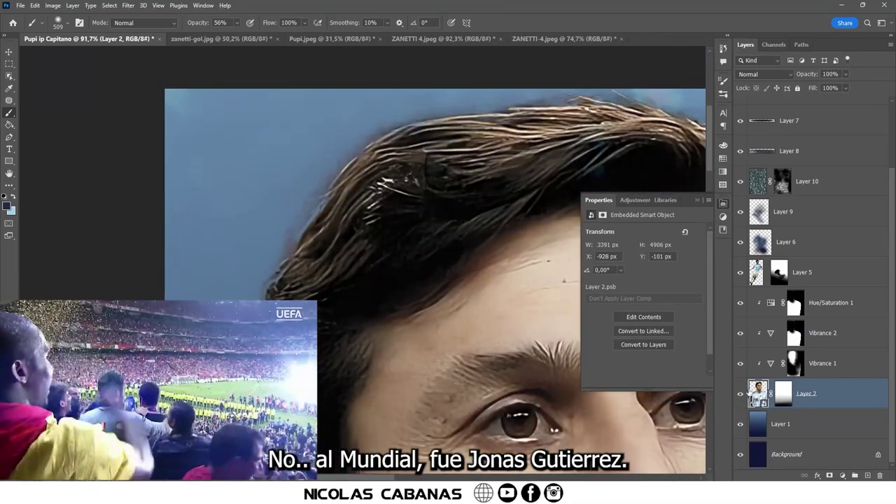
Open Layer 2's smart object, add a mask to Layer 2, and paint it with a 33 px brush.
double_click(759, 394)
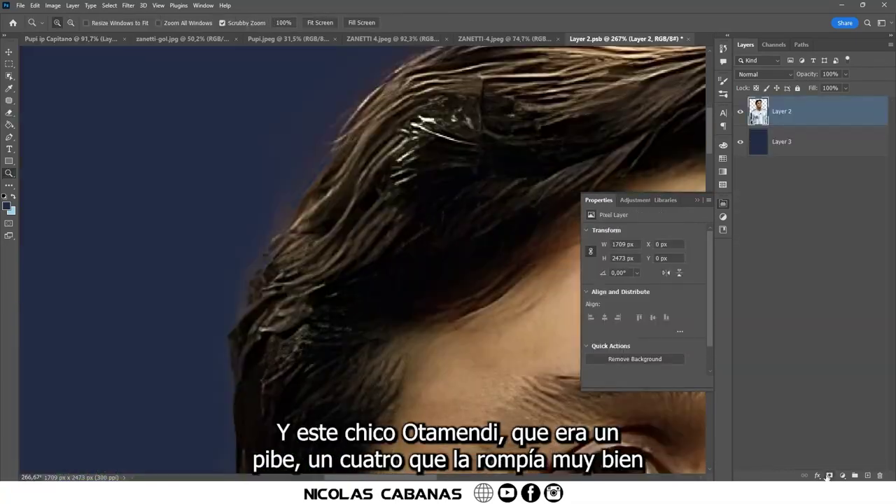
click(829, 475)
key(b)
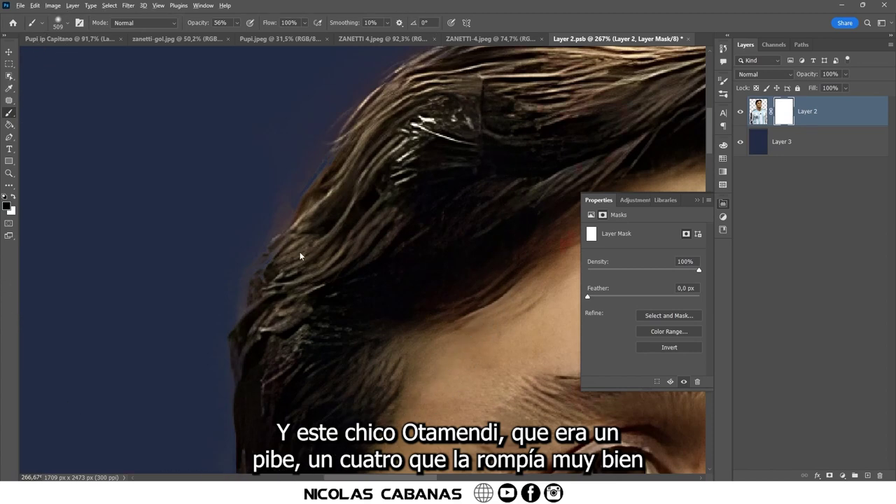
right_click(204, 206)
text(82)
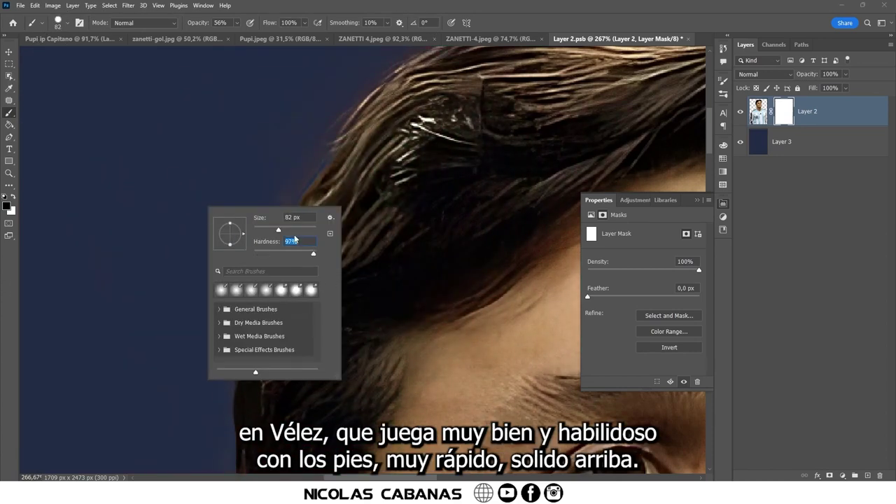
key(Return)
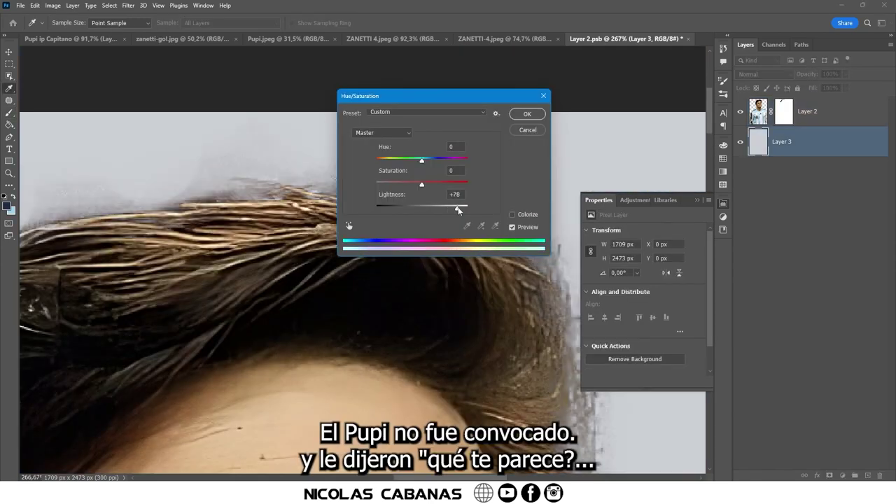
click(527, 114)
click(784, 112)
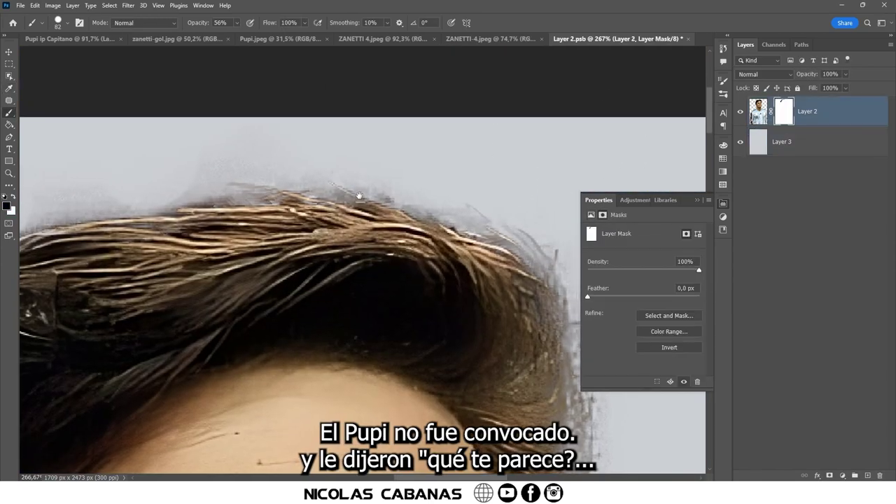
drag(362, 155, 400, 181)
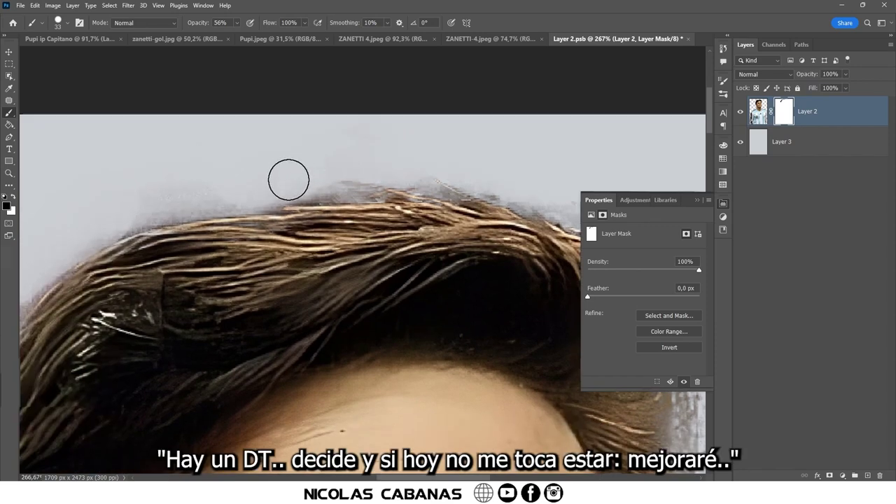
Clone hair texture, sampling all layers, onto Layer 4 along the hair edge.
drag(288, 178, 452, 147)
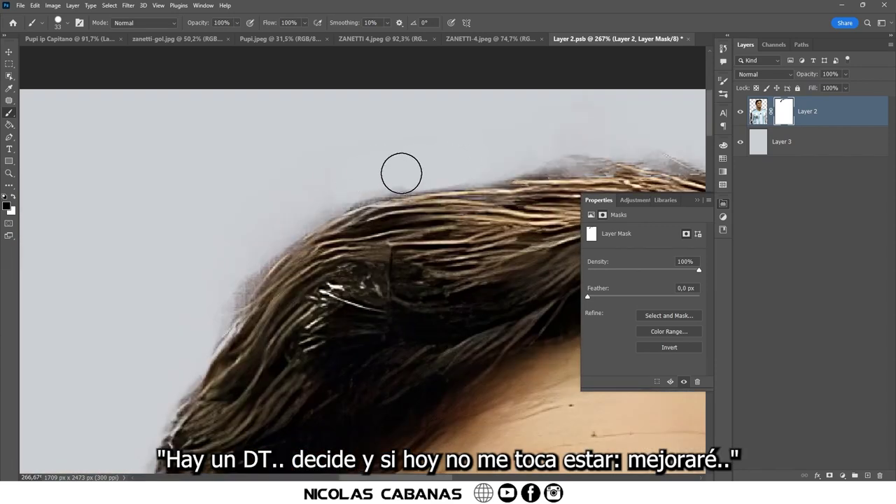
drag(224, 262, 297, 208)
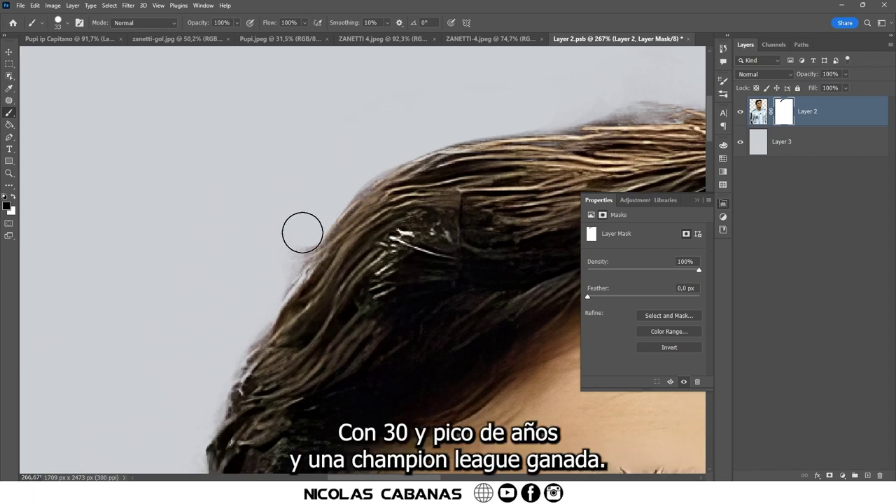
drag(223, 303, 282, 198)
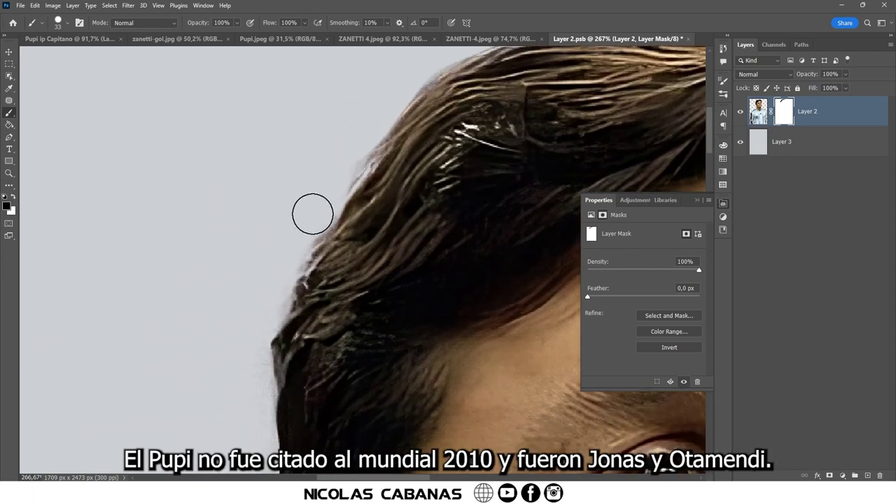
scroll(313, 214, down, 5)
scroll(285, 167, up, 5)
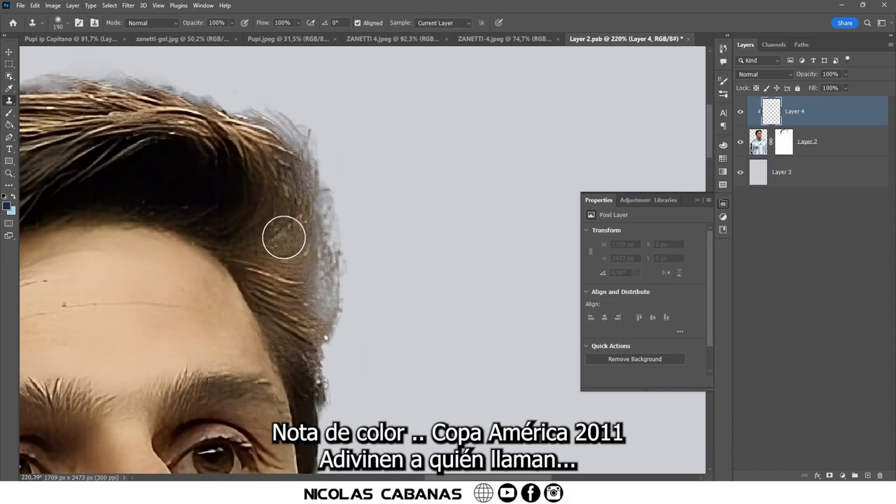
click(443, 23)
click(434, 49)
alt+click(273, 269)
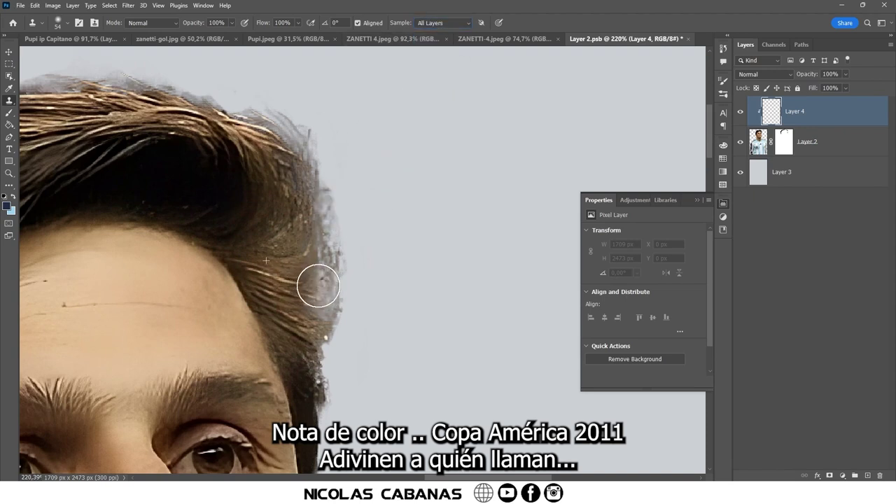
mouse_move(320, 283)
mouse_down()
mouse_move(330, 304)
mouse_move(319, 213)
mouse_move(273, 140)
mouse_up()
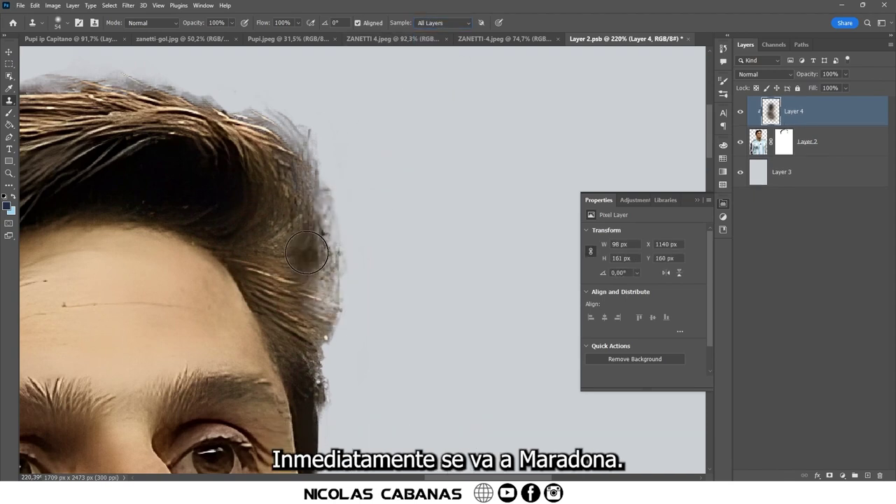
click(741, 112)
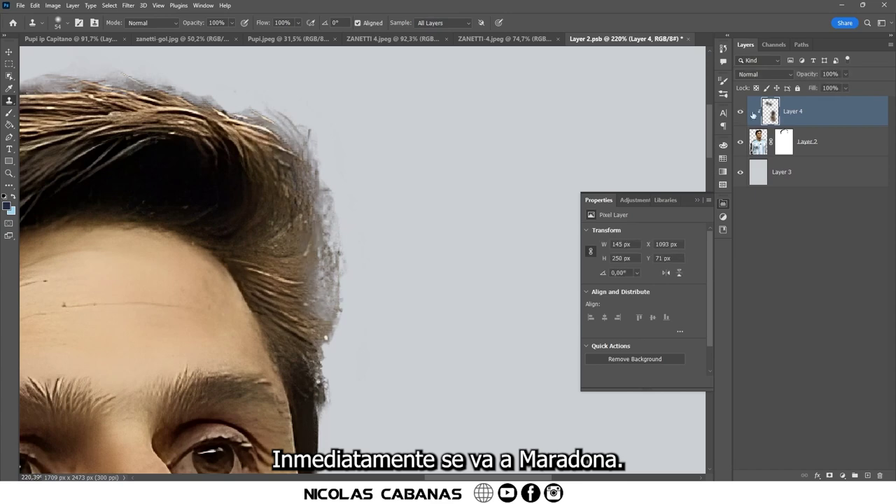
Paint Layer 2's mask to remove the stray hair specks beside the head.
click(784, 142)
key(b)
scroll(341, 305, up, 2)
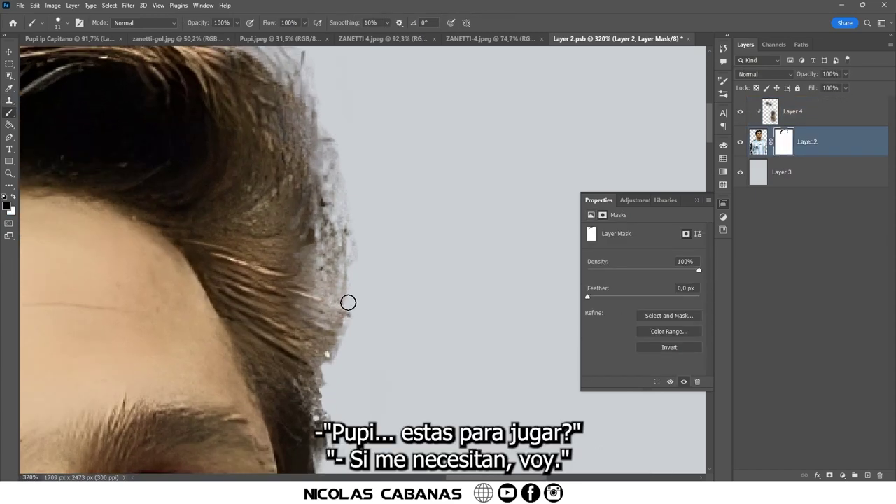
scroll(308, 280, down, 3)
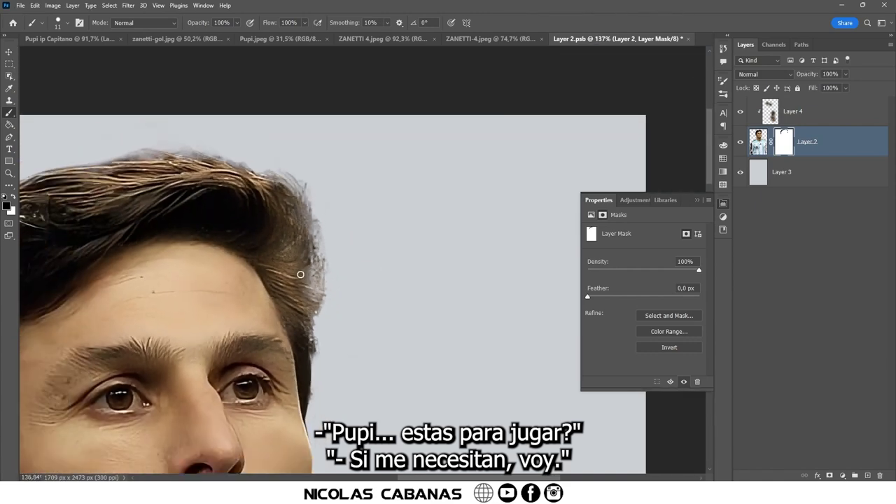
scroll(304, 277, up, 2)
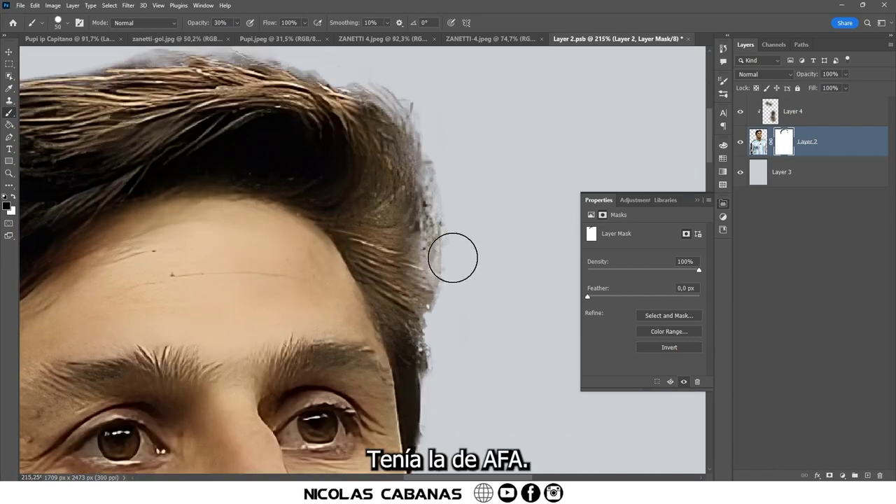
mouse_move(455, 259)
mouse_down()
mouse_move(450, 286)
mouse_move(453, 220)
mouse_move(444, 324)
mouse_up()
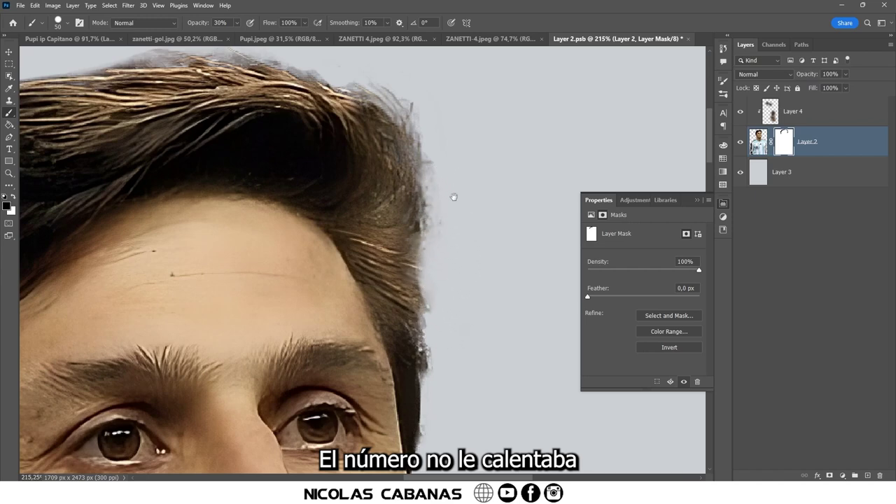
Clone hair texture along the left hairline beside the eye.
scroll(459, 224, up, 2)
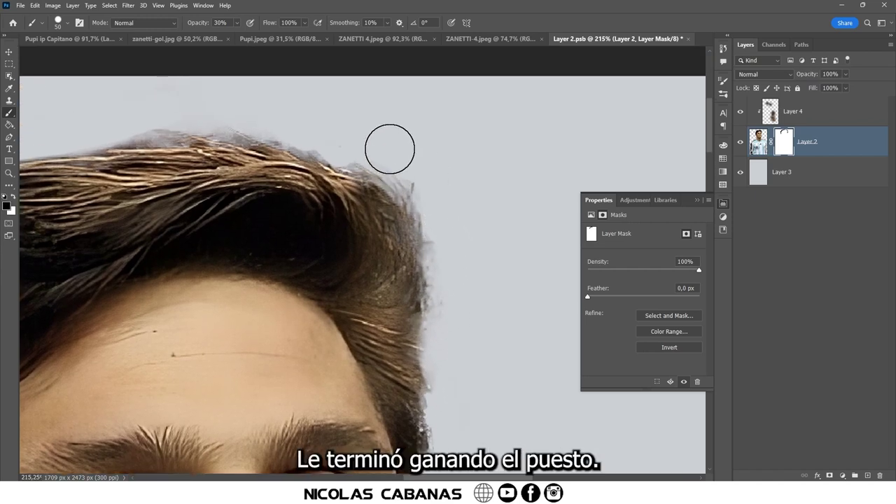
scroll(416, 176, up, 3)
scroll(289, 196, left, 5)
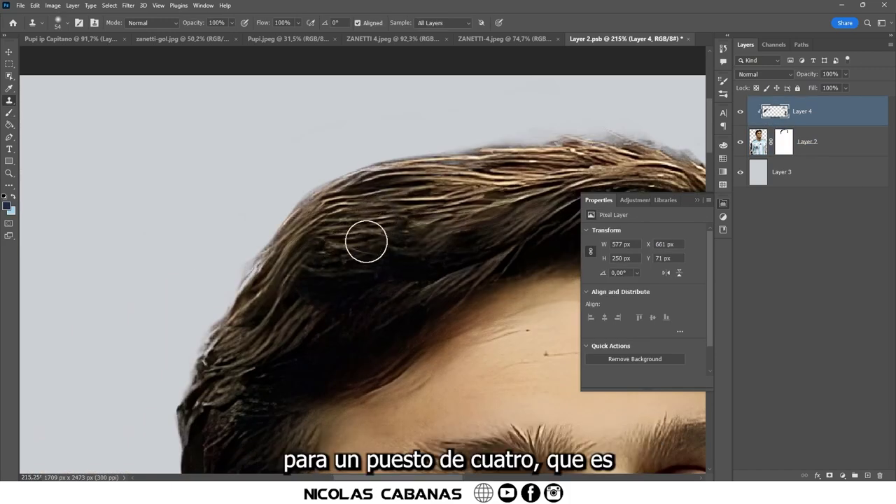
drag(254, 366, 310, 279)
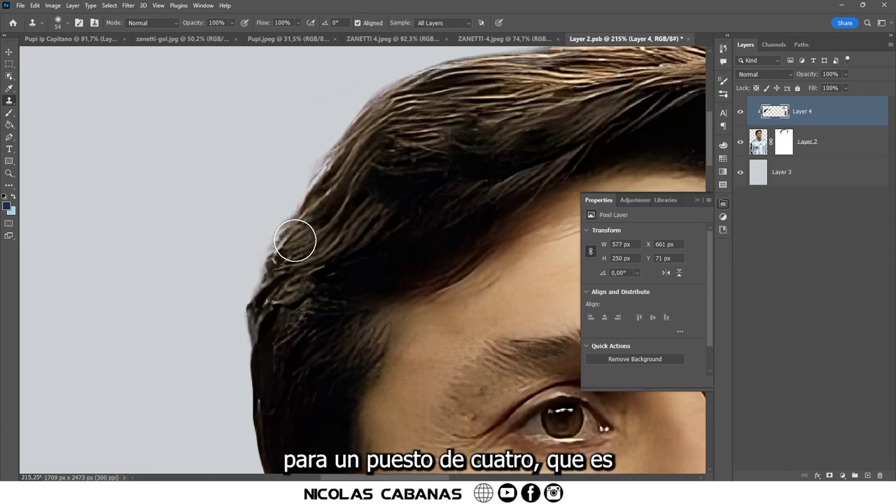
mouse_move(320, 236)
mouse_down()
mouse_move(286, 250)
mouse_move(248, 186)
mouse_up()
Save and close Layer 2.psb to update the Pupi ip Capitano poster.
scroll(279, 257, down, 3)
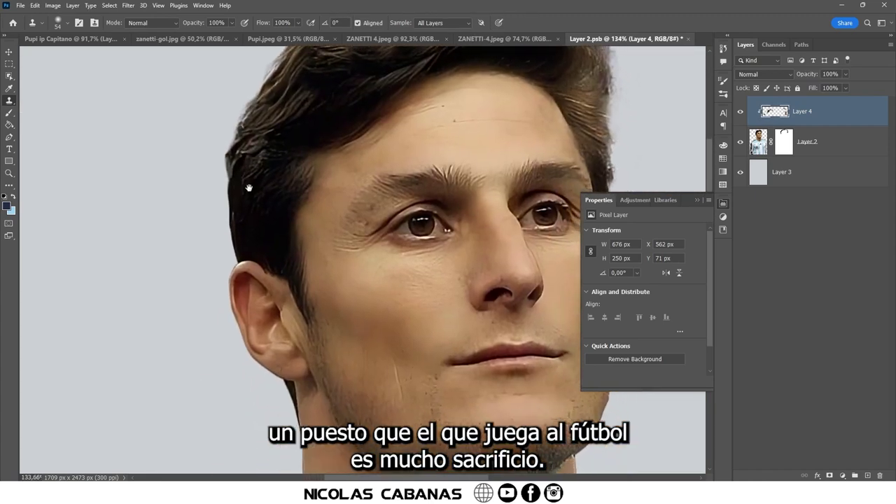
scroll(218, 212, up, 3)
scroll(192, 266, down, 2)
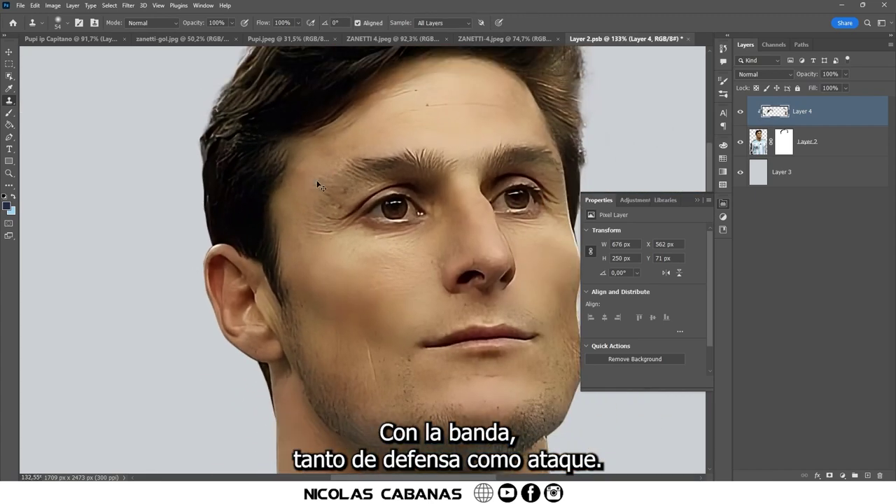
key(ctrl+w)
click(403, 187)
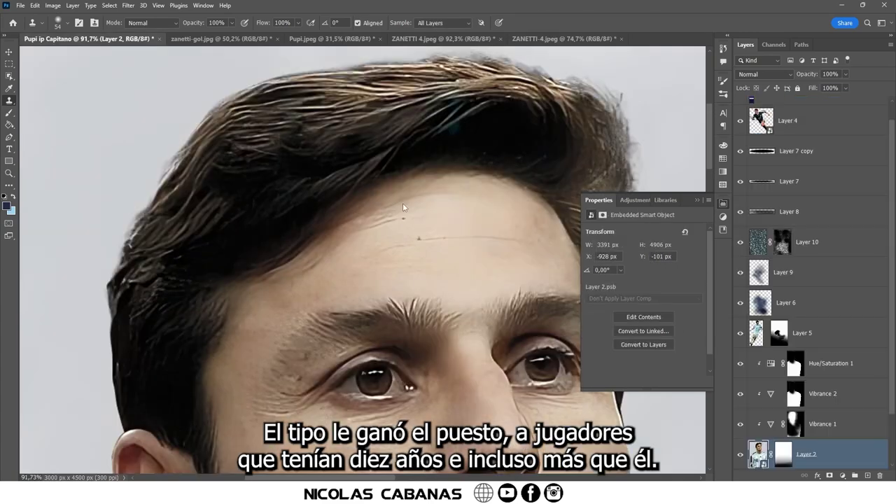
Toggle Vibrance 1 and Layer 2 visibility to compare the portrait cut-out.
drag(504, 169, 383, 226)
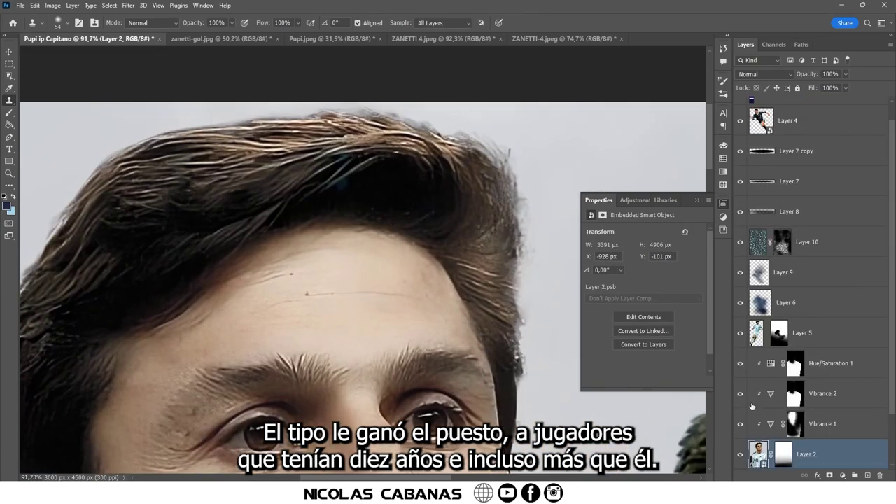
click(740, 424)
click(741, 424)
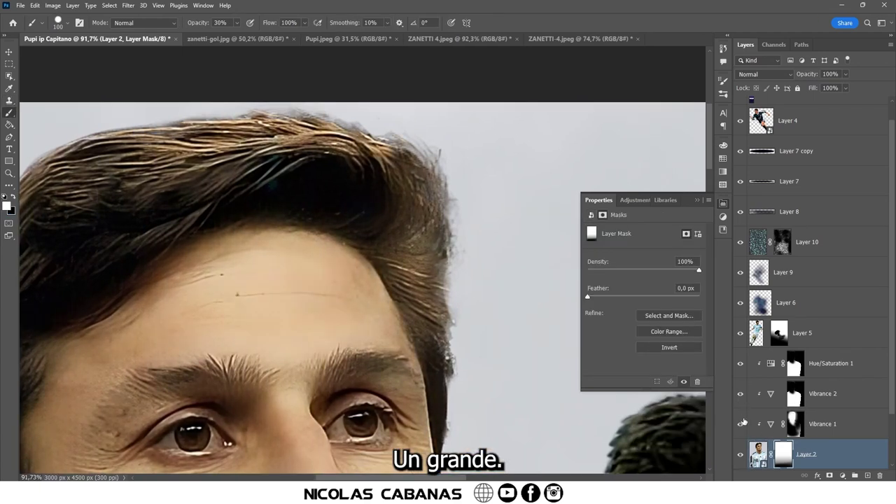
click(740, 454)
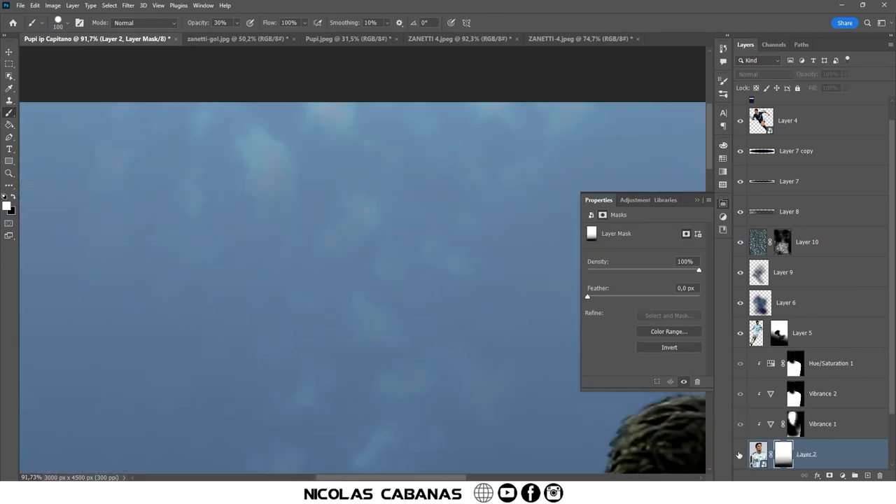
click(740, 454)
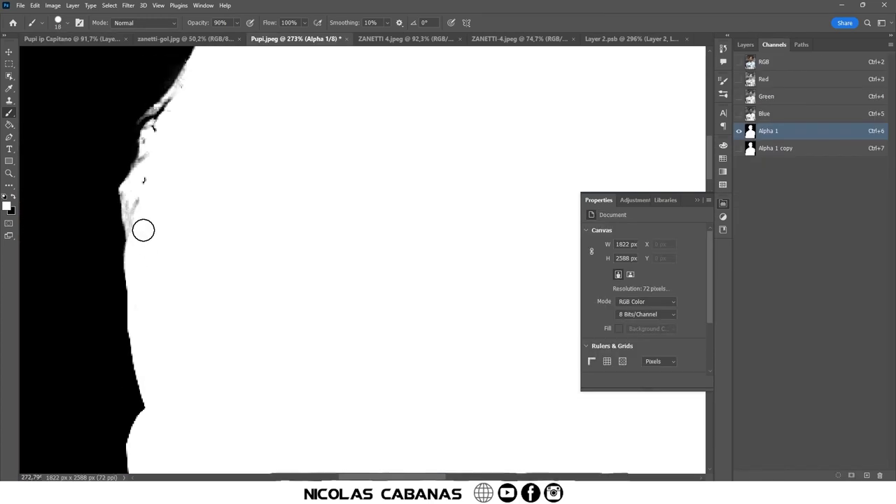
Inspect the silhouette edges in Pupi.jpeg's Alpha 1 channel and select the entire mask.
drag(135, 242, 138, 278)
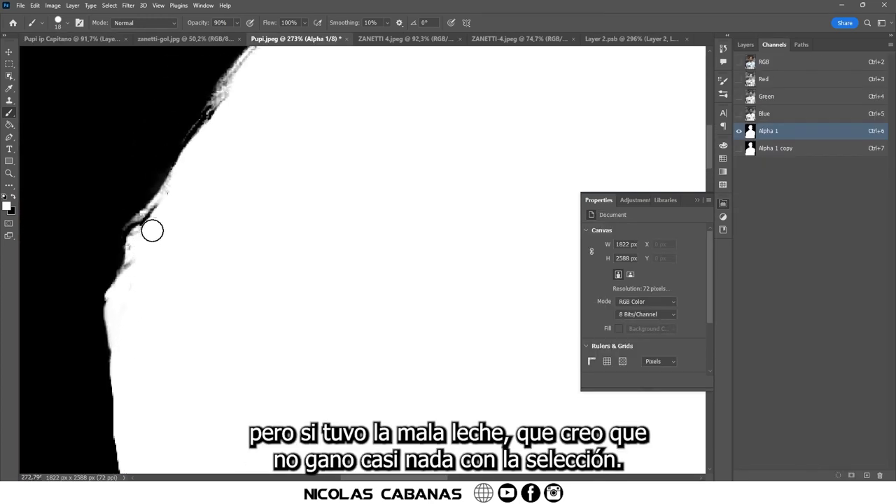
scroll(155, 245, up, 5)
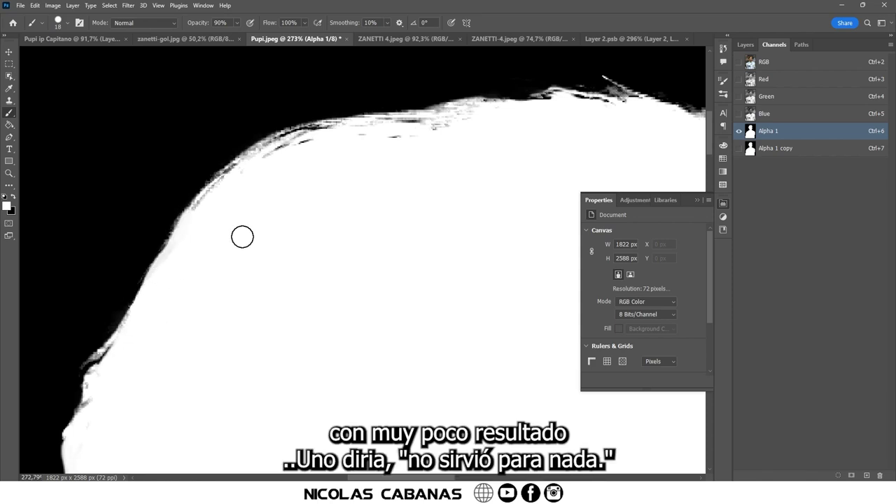
scroll(238, 242, up, 3)
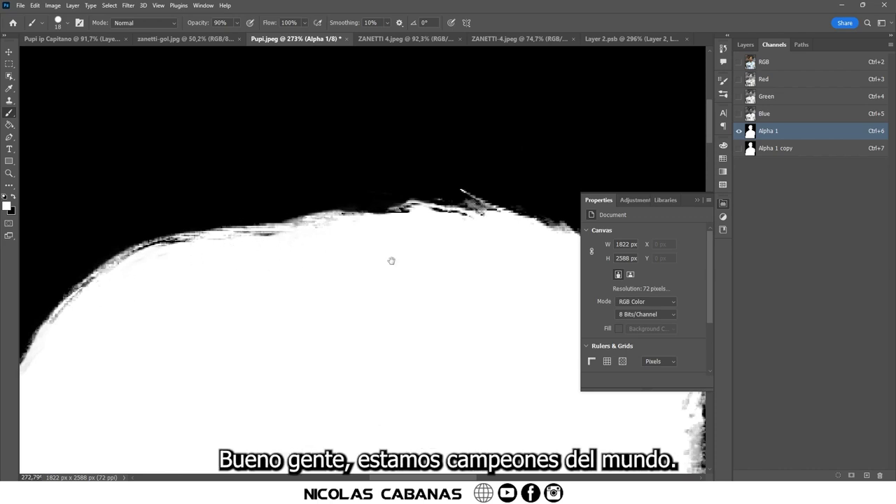
drag(391, 260, 144, 260)
drag(346, 295, 267, 233)
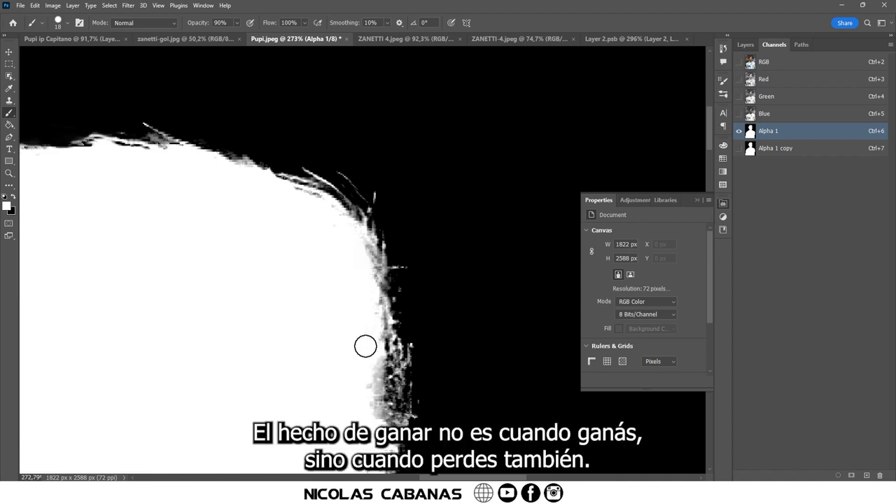
drag(352, 385, 337, 304)
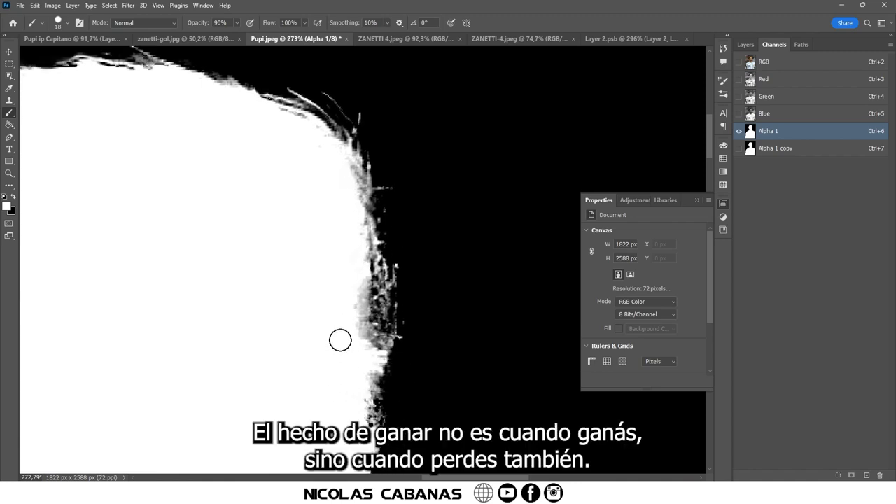
scroll(340, 340, down, 3)
scroll(301, 262, down, 3)
scroll(274, 276, up, 2)
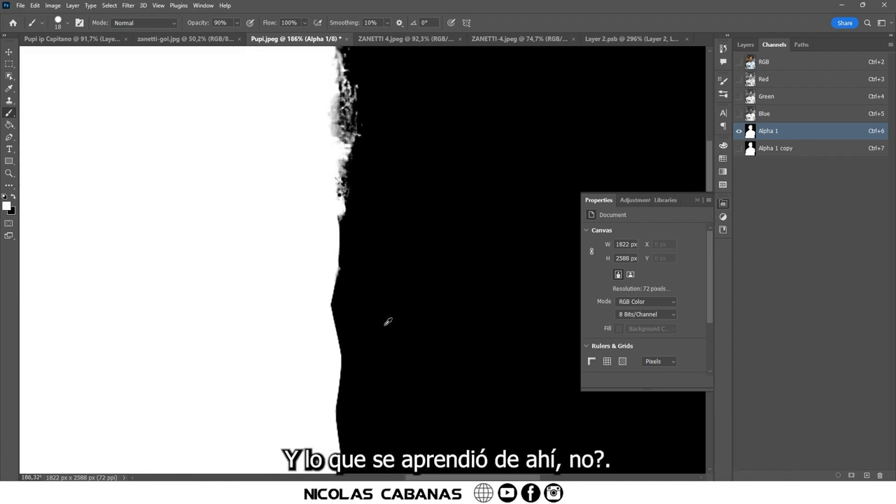
scroll(388, 322, up, 3)
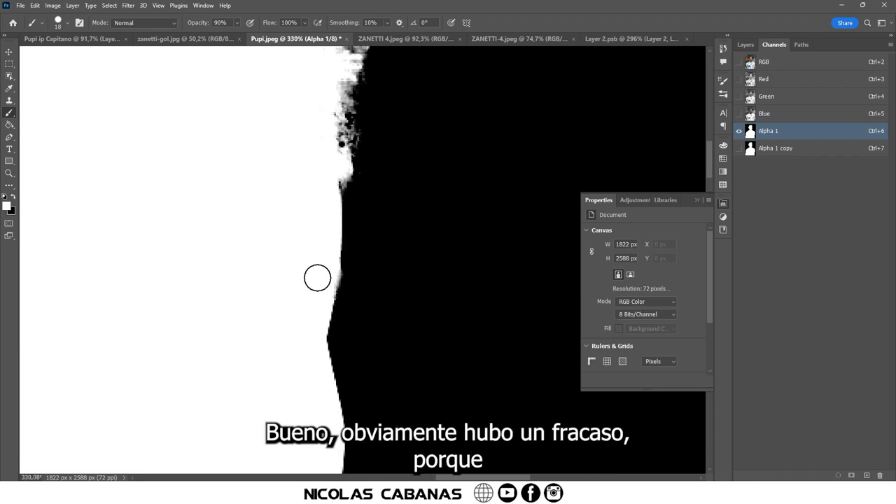
scroll(280, 276, down, 3)
scroll(203, 287, down, 3)
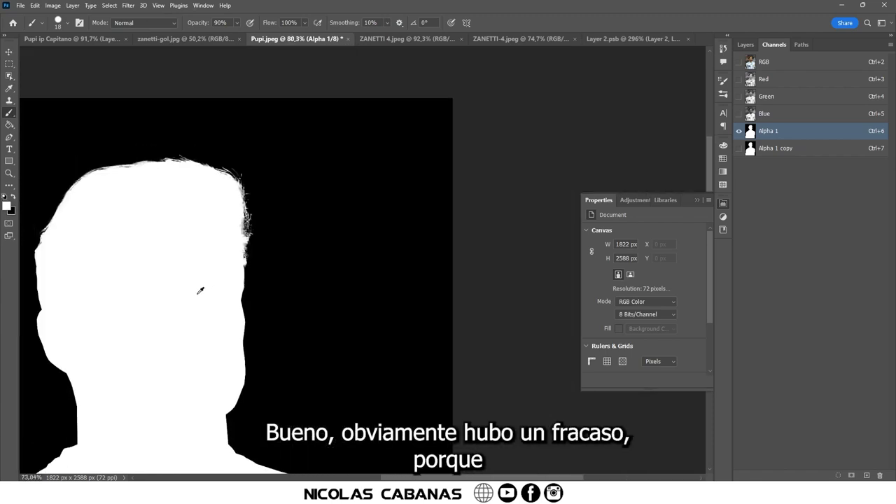
scroll(324, 196, down, 1)
scroll(323, 217, down, 2)
scroll(324, 230, down, 2)
key(ctrl+a)
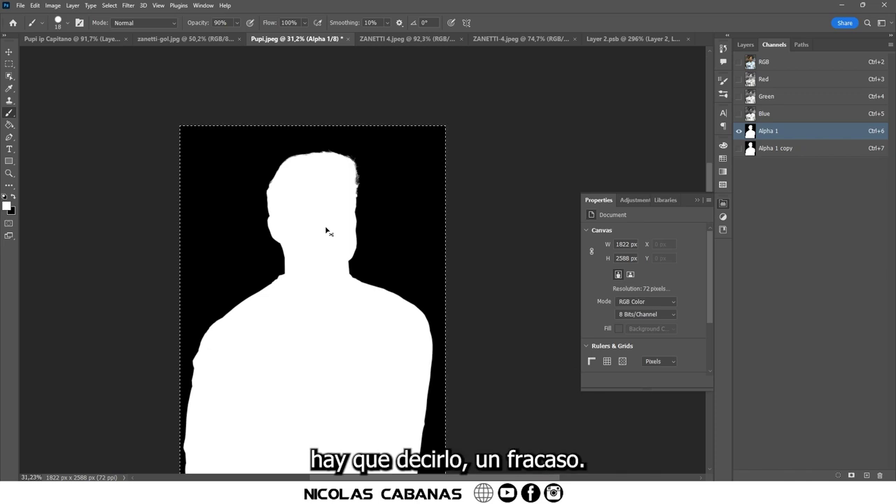
click(185, 38)
Create Layer 5 above Layer 2, fill it with the white silhouette and shift it over the hair.
click(106, 41)
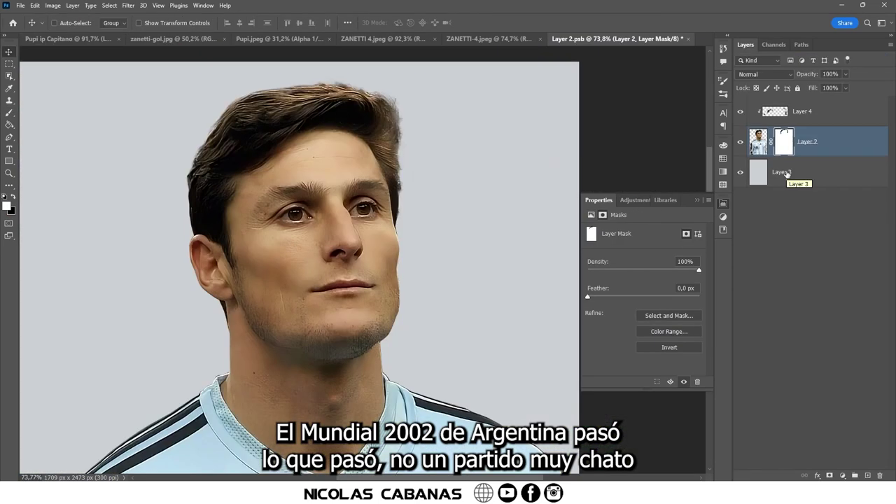
click(868, 476)
key(ctrl+BackSpace)
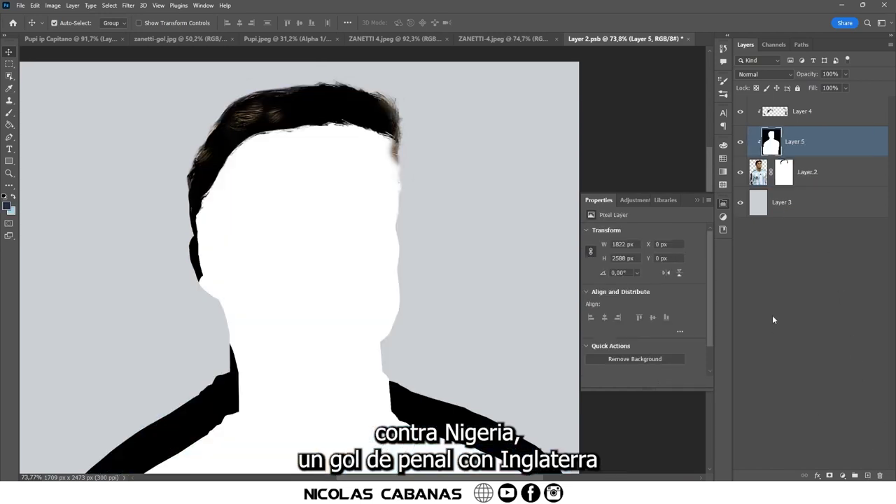
drag(336, 203, 325, 151)
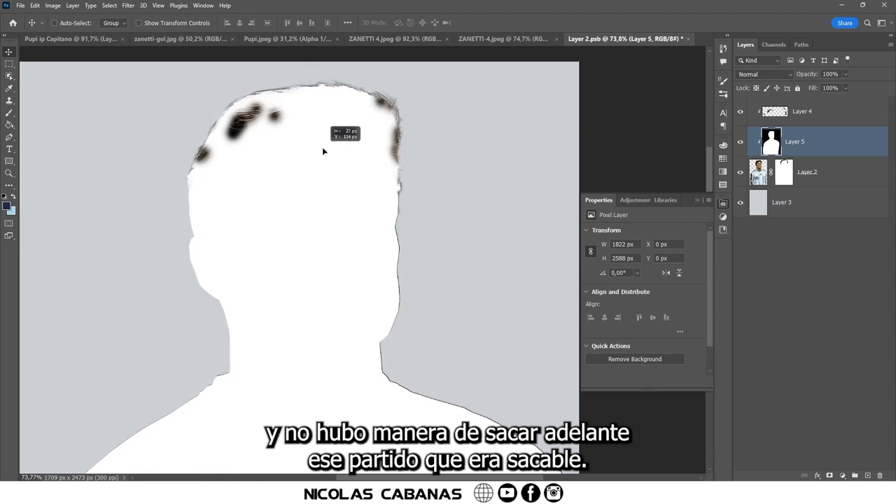
drag(324, 151, 323, 147)
Toggle Layer 5 off and on to compare with the photo, then make Layer 5 active with Magic Wand selection.
click(740, 142)
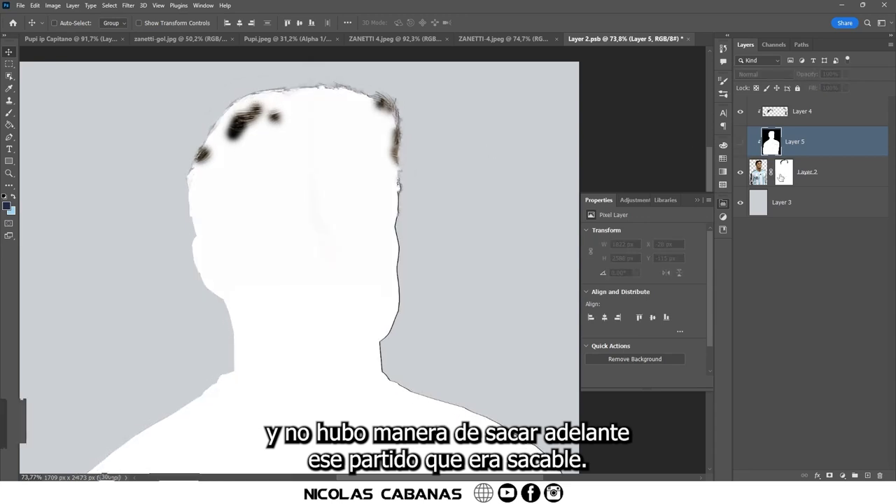
click(784, 172)
scroll(488, 126, up, 2)
scroll(374, 86, up, 2)
scroll(374, 85, up, 2)
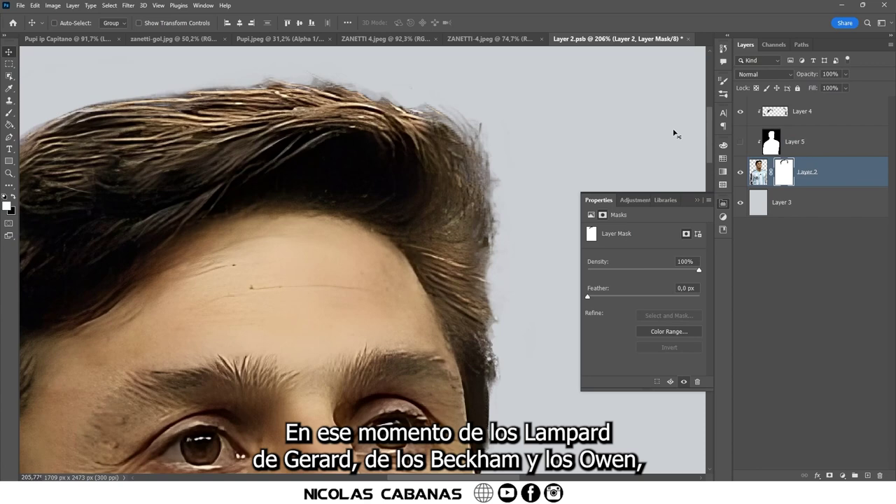
click(740, 142)
ctrl+click(771, 144)
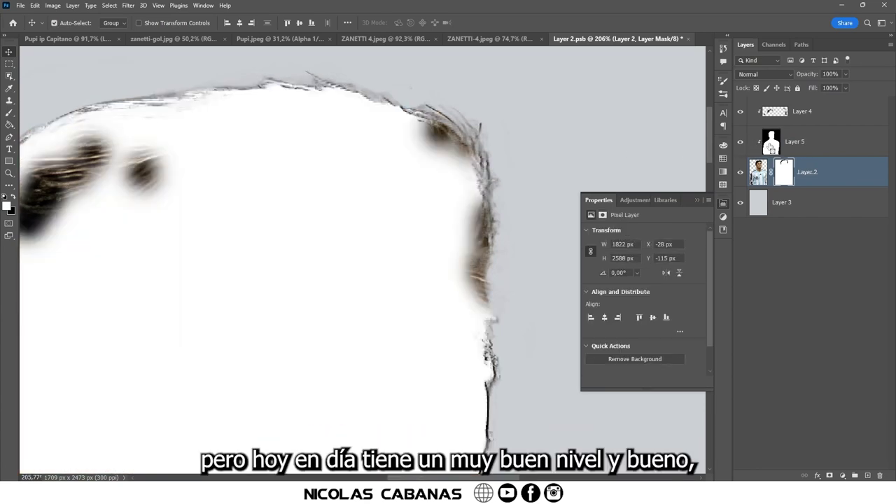
scroll(510, 202, down, 4)
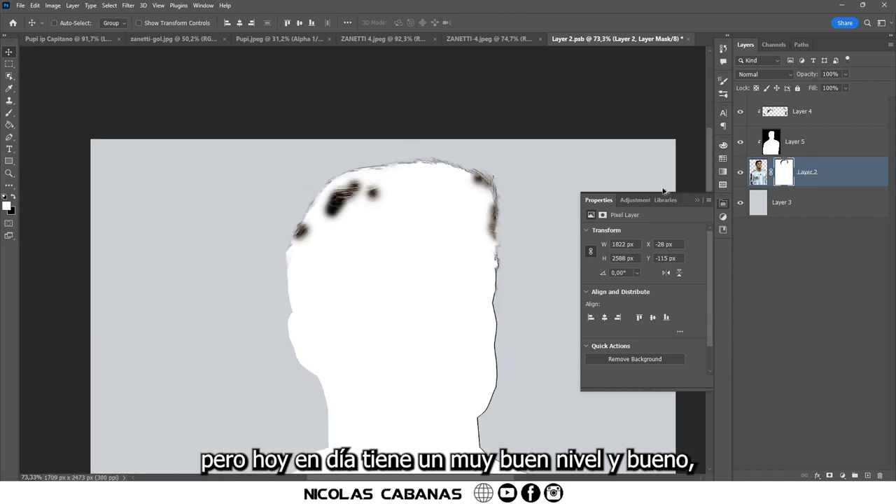
click(770, 143)
scroll(473, 190, down, 3)
key(w)
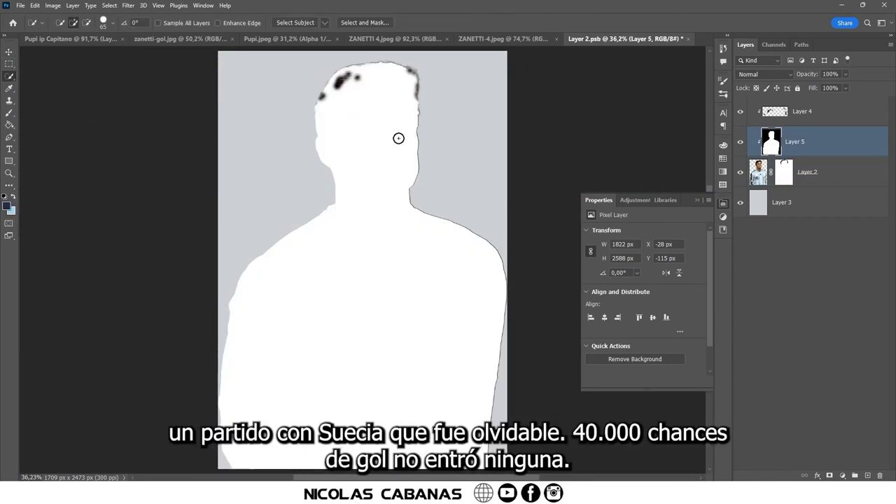
key(shift+w)
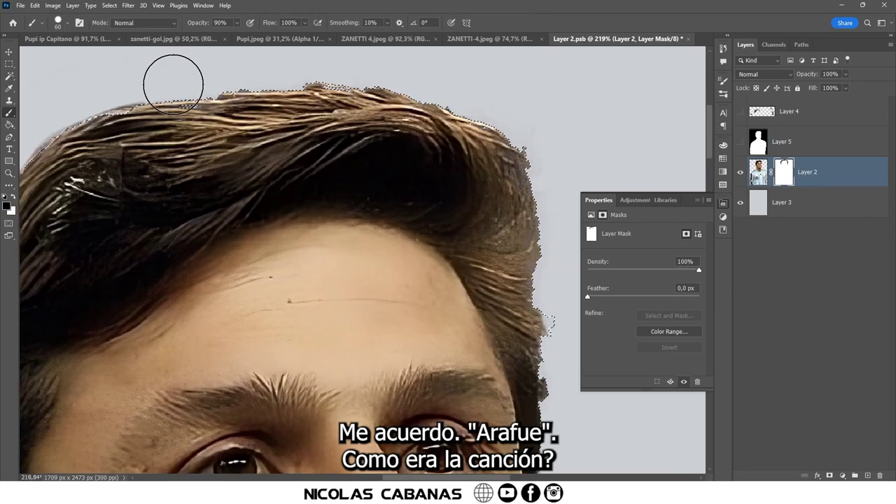
Try then undo a brush stroke on Layer 2's mask, and deselect the hair-edge selection.
drag(121, 198, 90, 194)
key(ctrl+z)
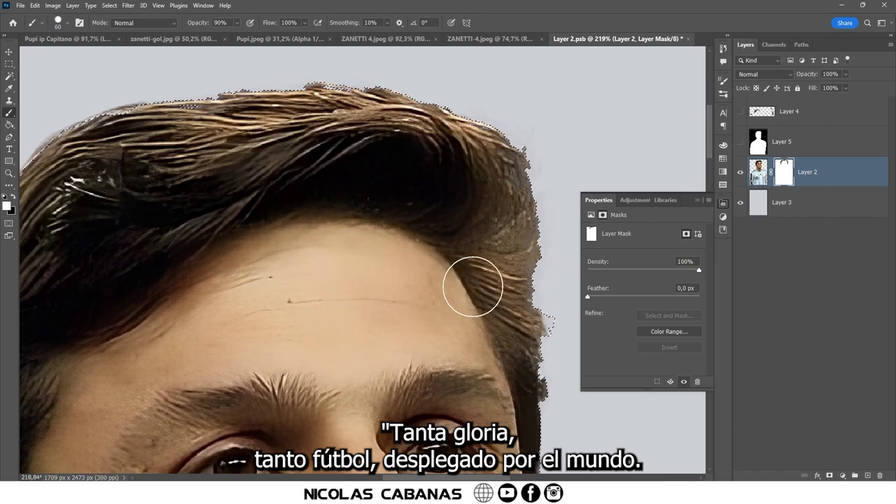
drag(437, 270, 244, 204)
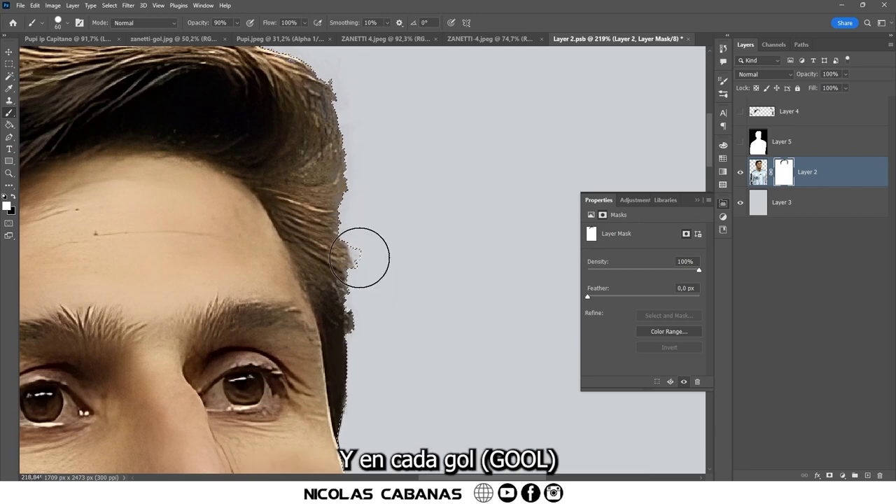
mouse_move(142, 194)
mouse_down()
mouse_move(155, 263)
mouse_move(350, 254)
mouse_up()
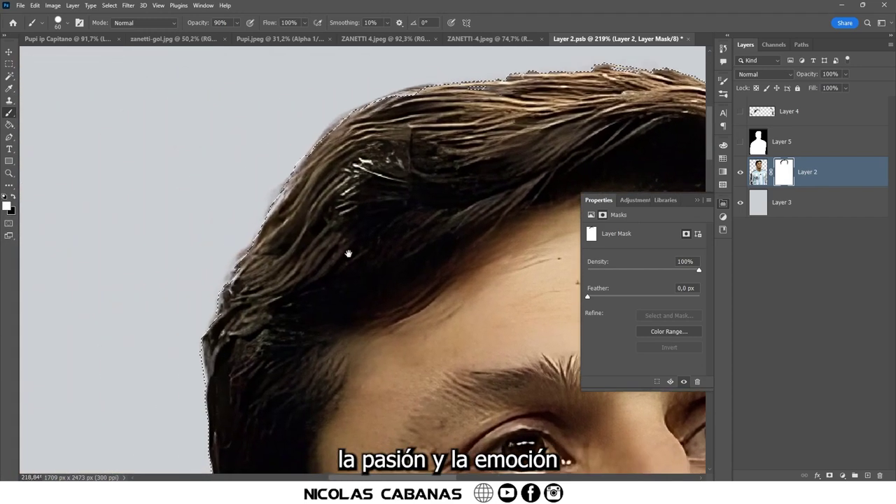
key(ctrl+d)
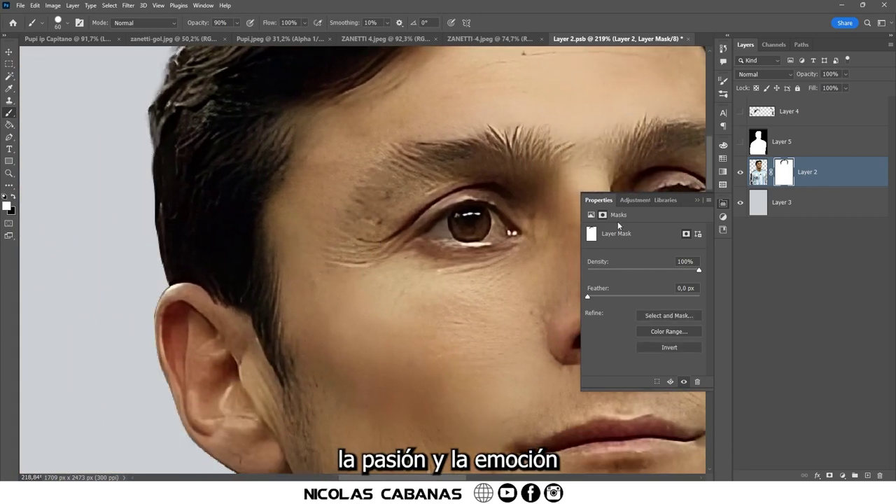
Show and activate Layer 4, hide Layer 3, and clone hair out along the left and top edges.
click(740, 111)
click(789, 111)
mouse_move(140, 82)
mouse_down()
mouse_move(262, 269)
mouse_move(243, 315)
mouse_up()
key(s)
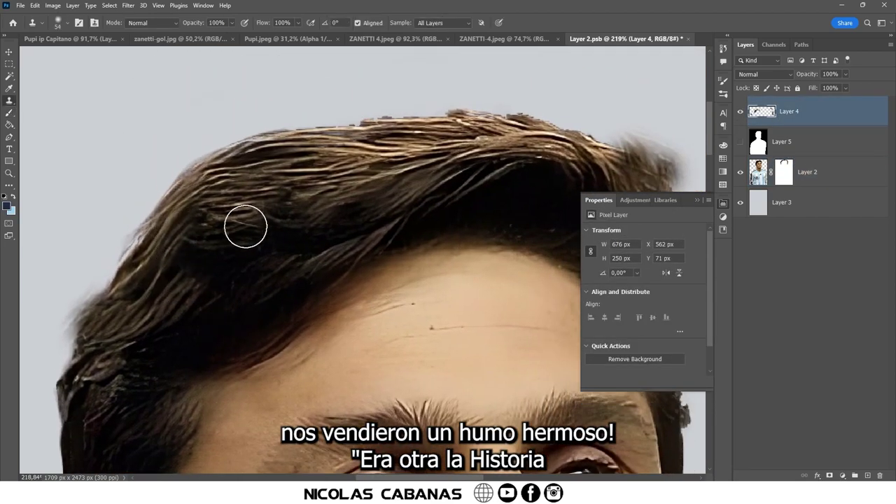
click(740, 202)
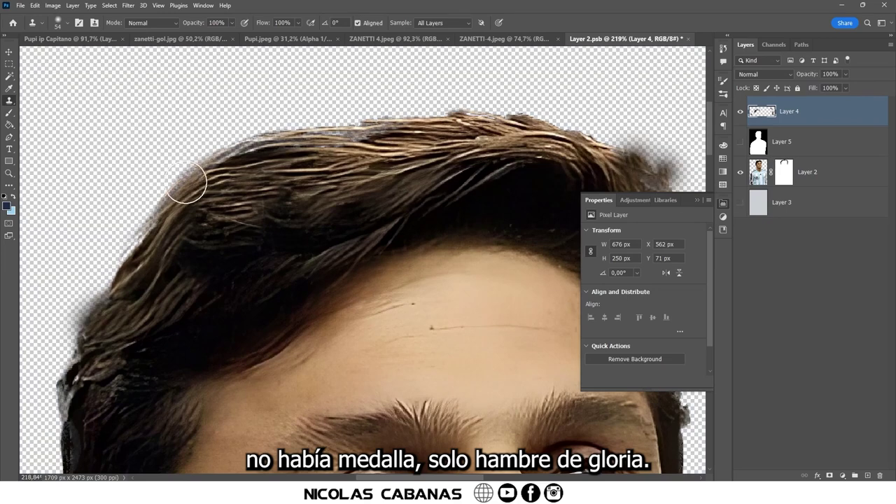
mouse_move(161, 224)
mouse_down()
mouse_move(150, 240)
mouse_move(126, 240)
mouse_move(117, 308)
mouse_up()
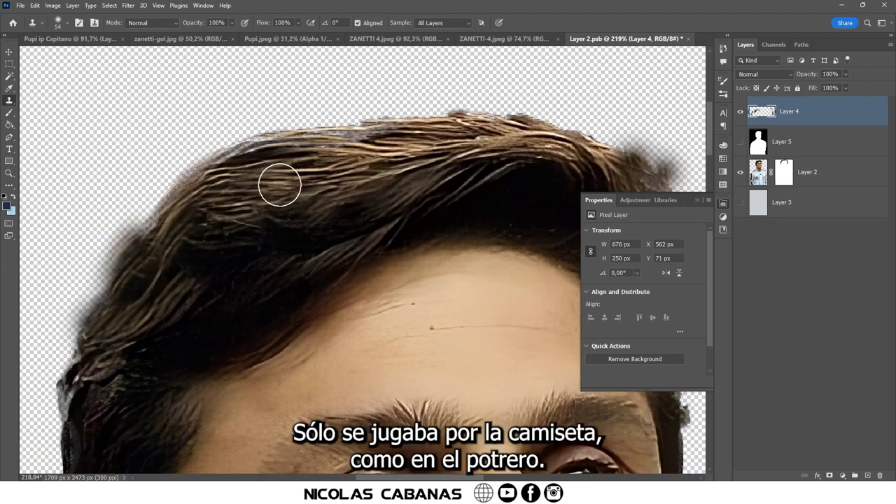
mouse_move(304, 166)
mouse_down()
mouse_move(375, 147)
mouse_move(328, 146)
mouse_move(468, 147)
mouse_move(330, 170)
mouse_up()
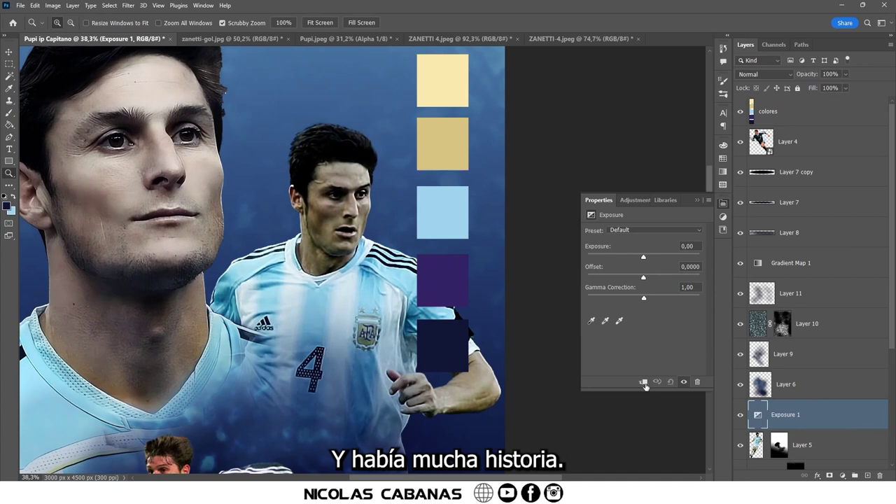
Clip Exposure 1 to the player layer, raise its exposure, and give it a layer mask.
click(644, 382)
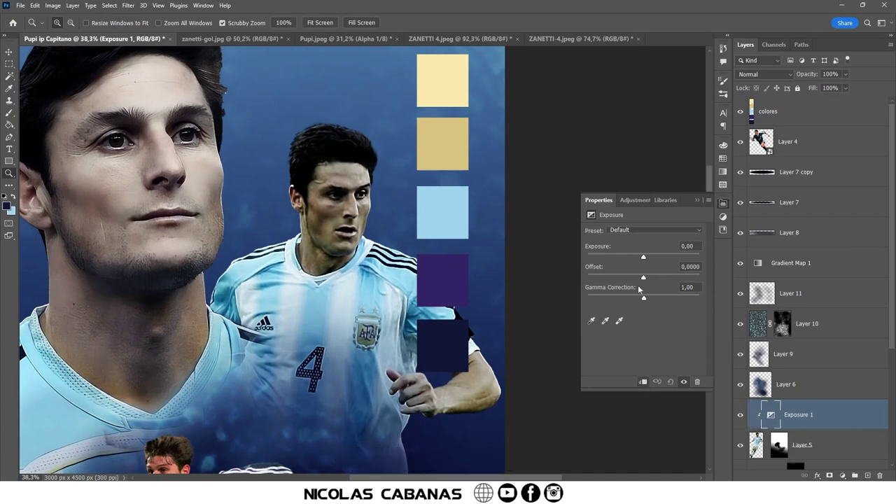
drag(644, 259, 648, 259)
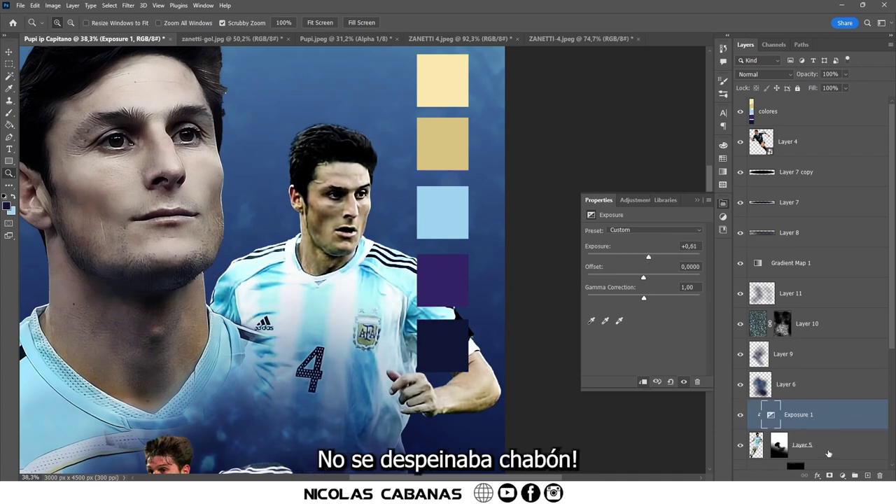
click(831, 476)
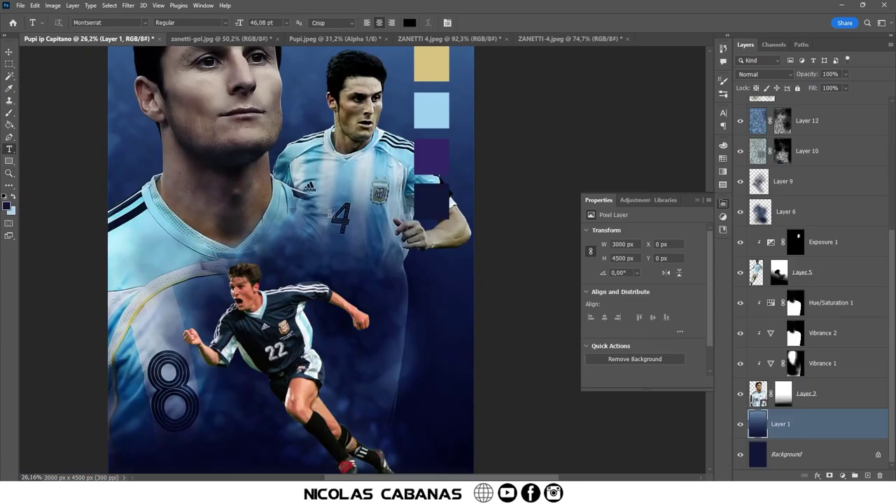
Add a black '4' text layer, move it up the layer stack, and size it to 413 pt.
click(338, 216)
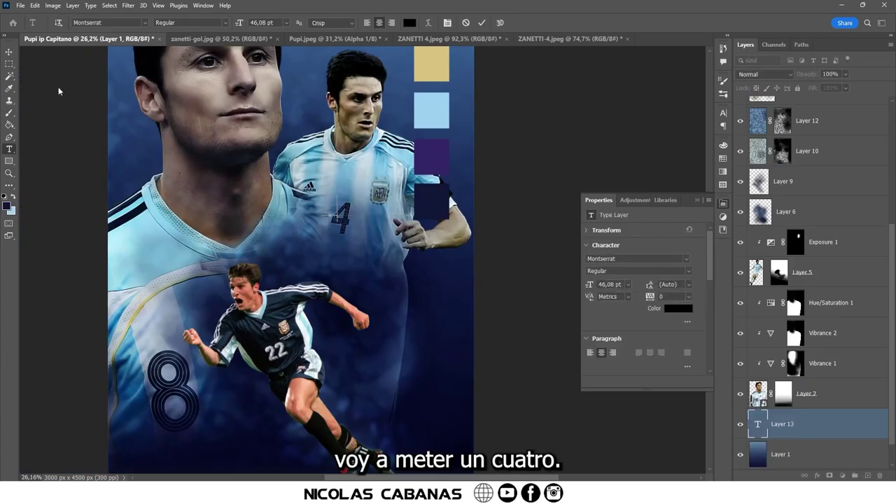
click(9, 52)
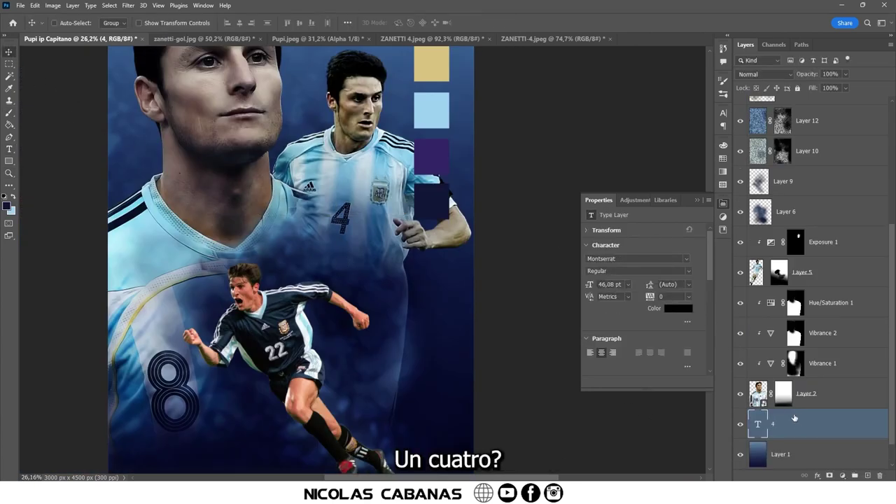
mouse_move(794, 420)
mouse_down()
mouse_move(838, 110)
mouse_move(819, 125)
mouse_up()
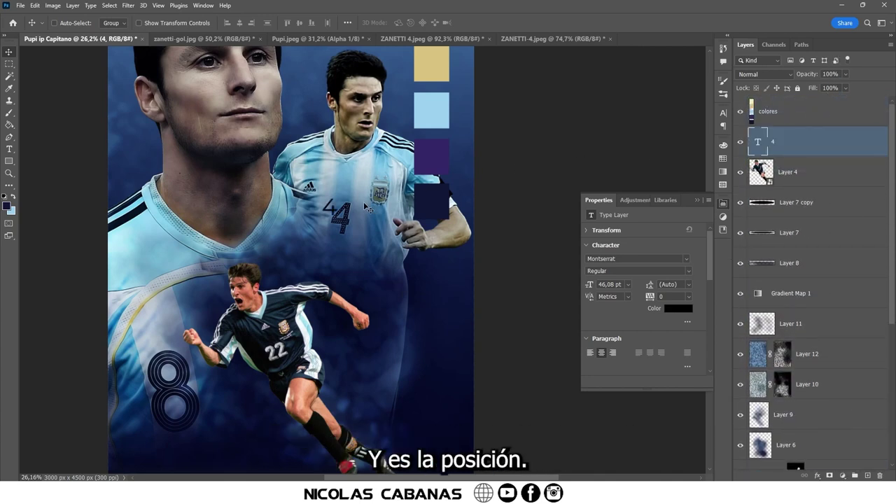
key(t)
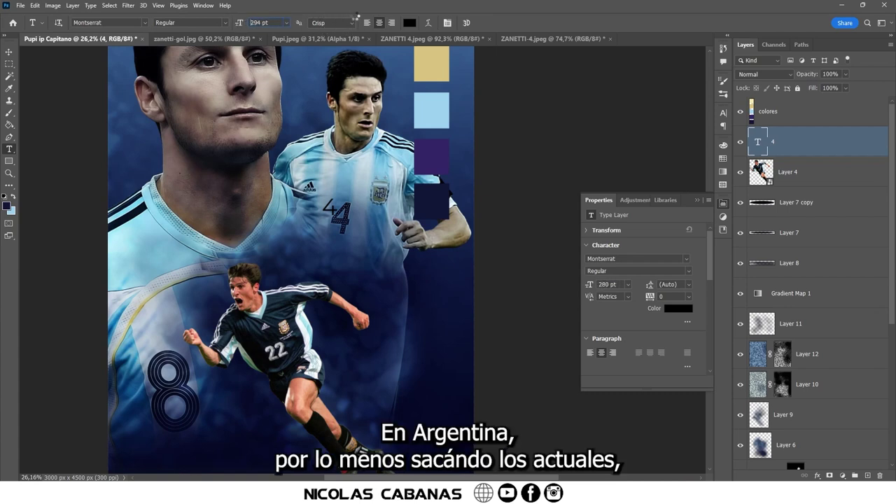
text(302)
key(Return)
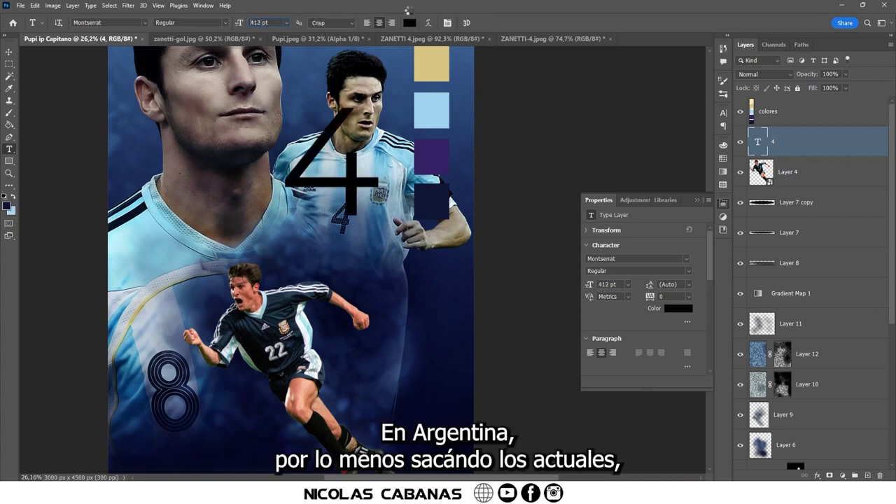
key(Up)
click(721, 116)
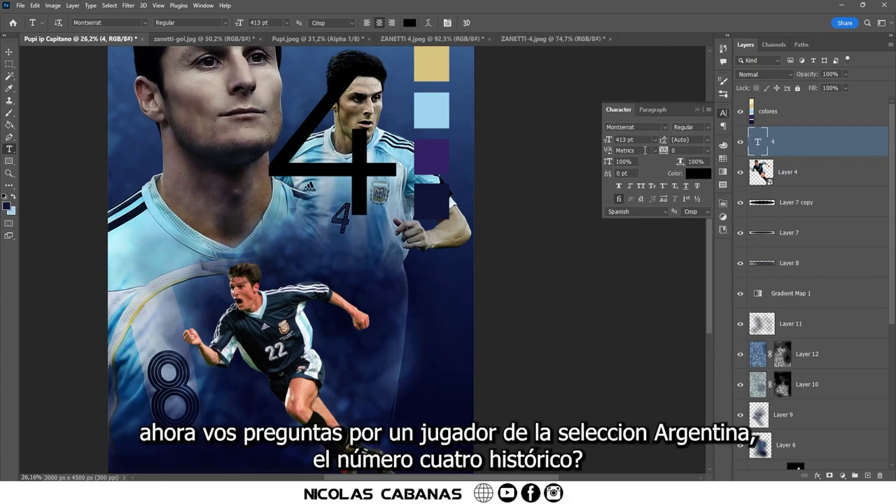
Scale the 4 up about 220% and place it across the top behind the players.
click(9, 52)
scroll(269, 350, down, 4)
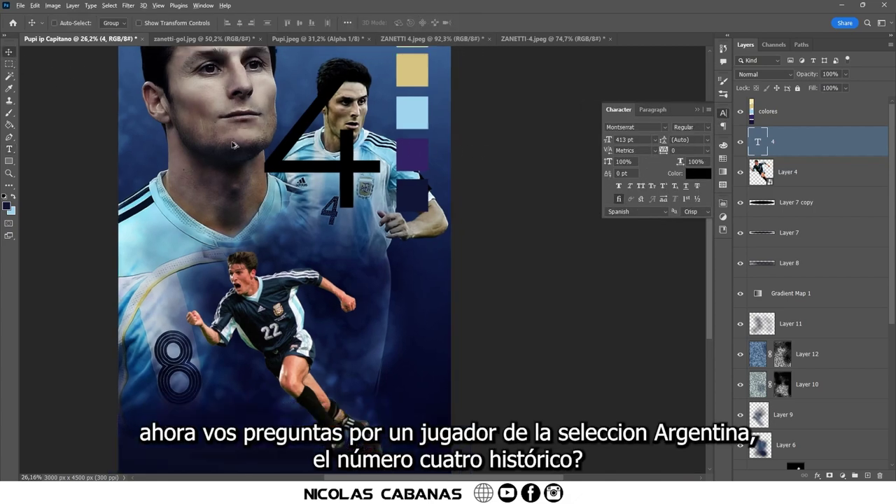
mouse_move(354, 210)
mouse_down()
mouse_move(369, 166)
mouse_move(363, 158)
mouse_up()
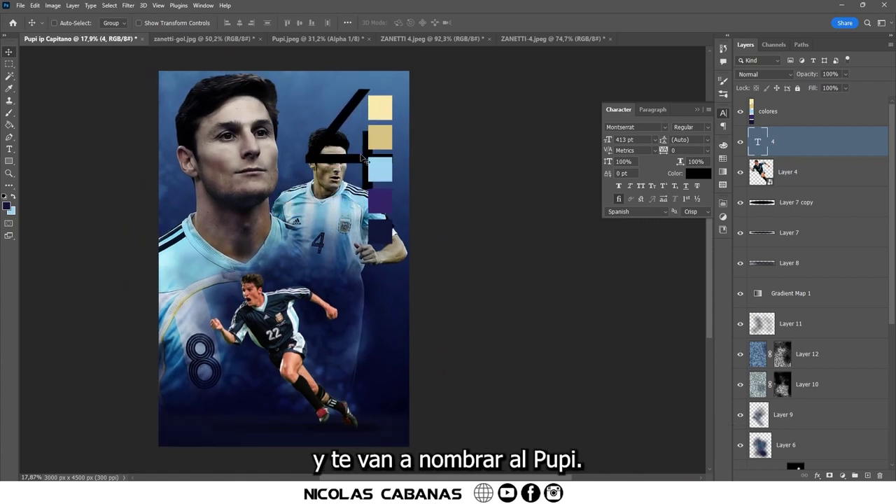
key(ctrl+t)
drag(299, 225, 186, 416)
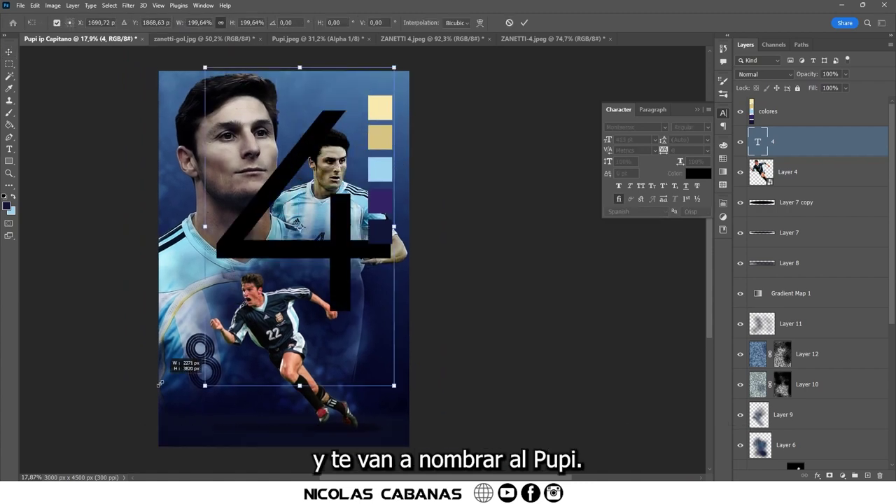
drag(255, 286, 306, 214)
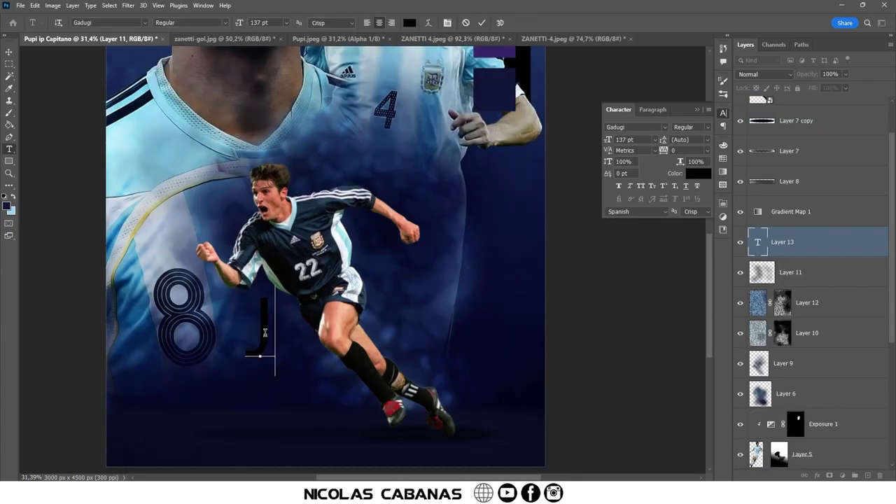
Finish typing 'JAVIER ZANETTI' and reduce the name from 77 pt to 63 pt.
text(A)
text(VIER)
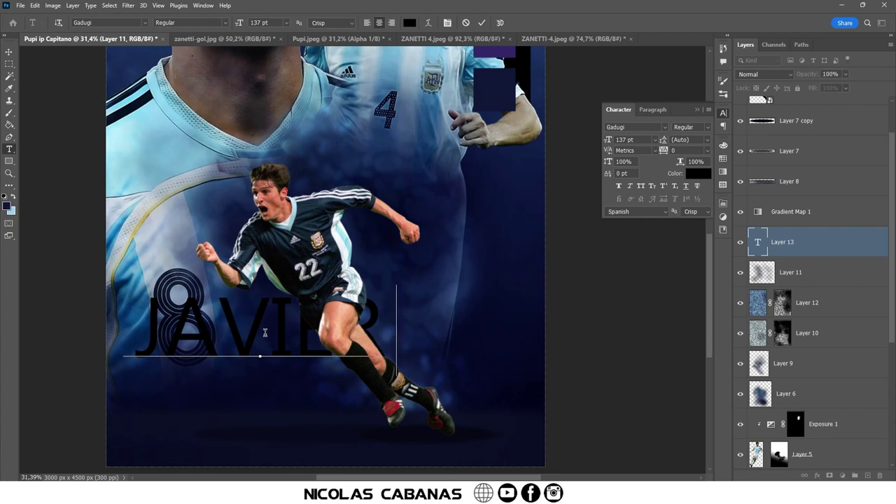
text(ZANETT)
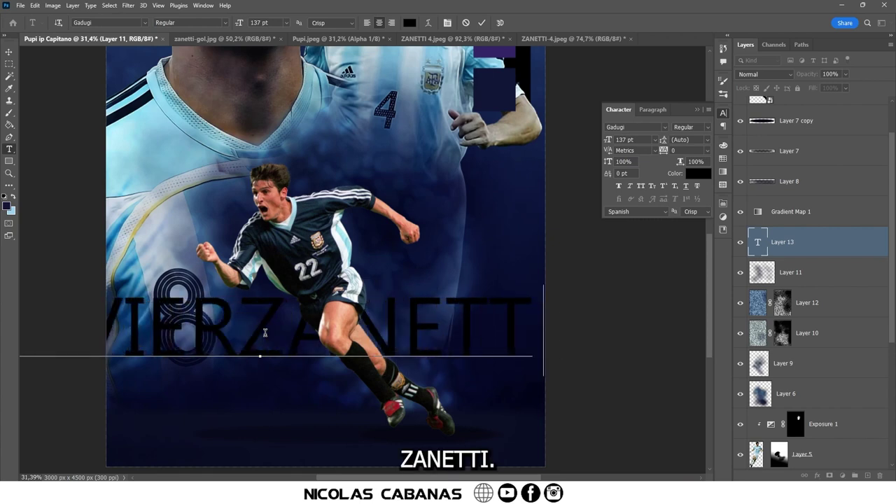
text(I)
key(ctrl+a)
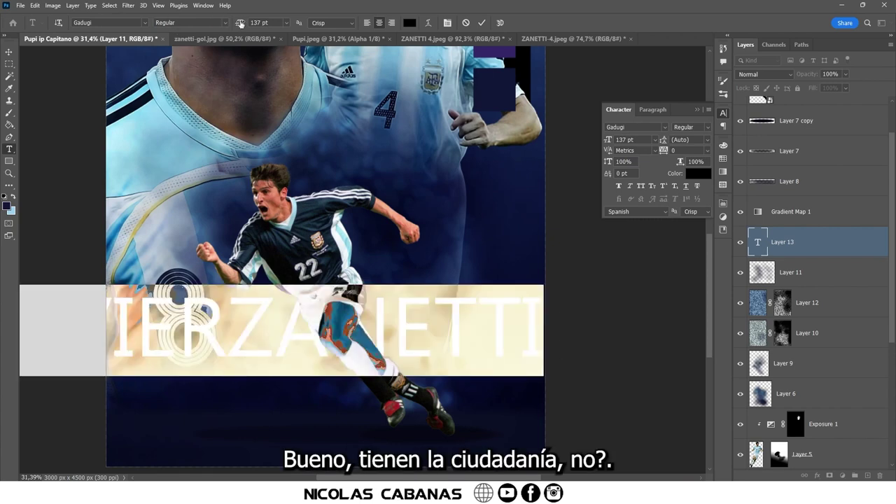
drag(240, 23, 198, 23)
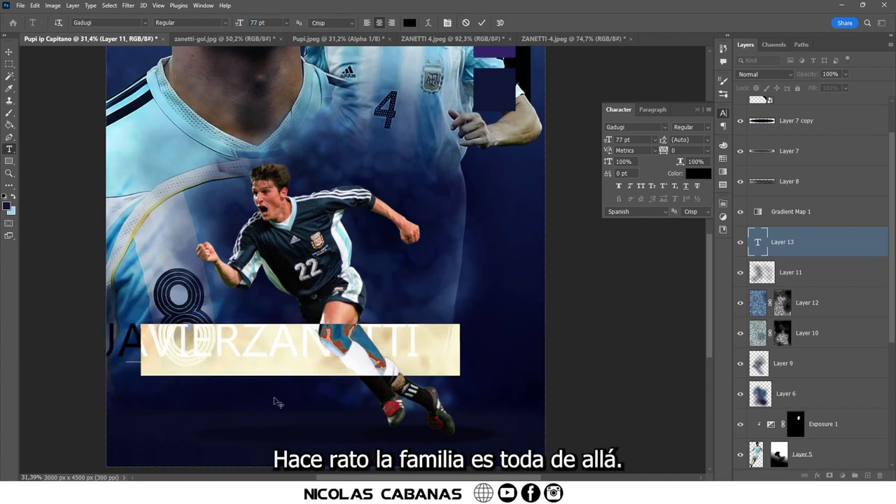
drag(275, 402, 332, 395)
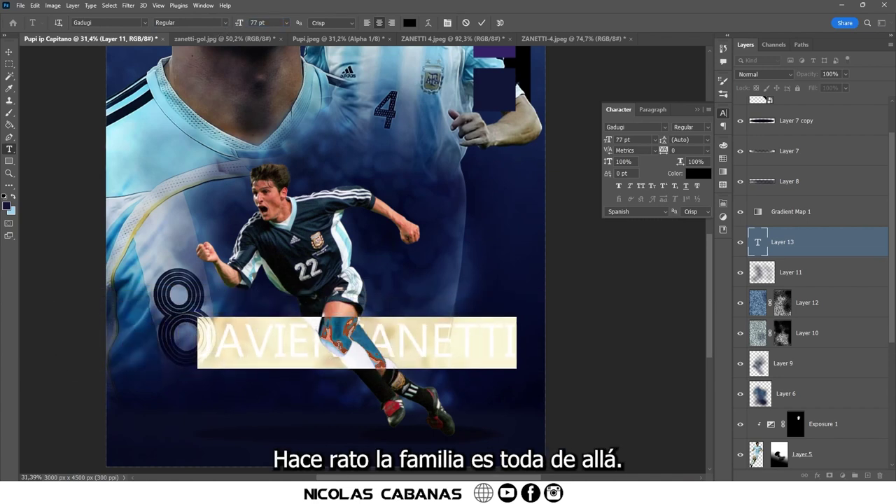
drag(242, 23, 236, 24)
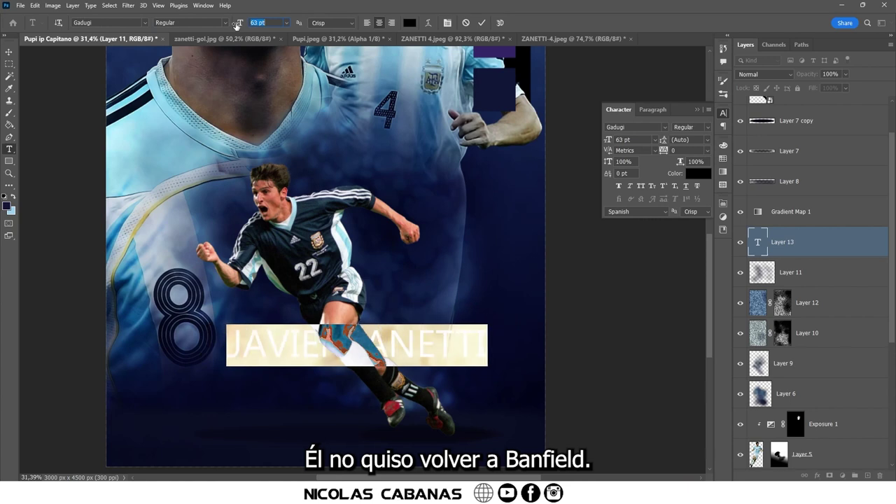
click(339, 338)
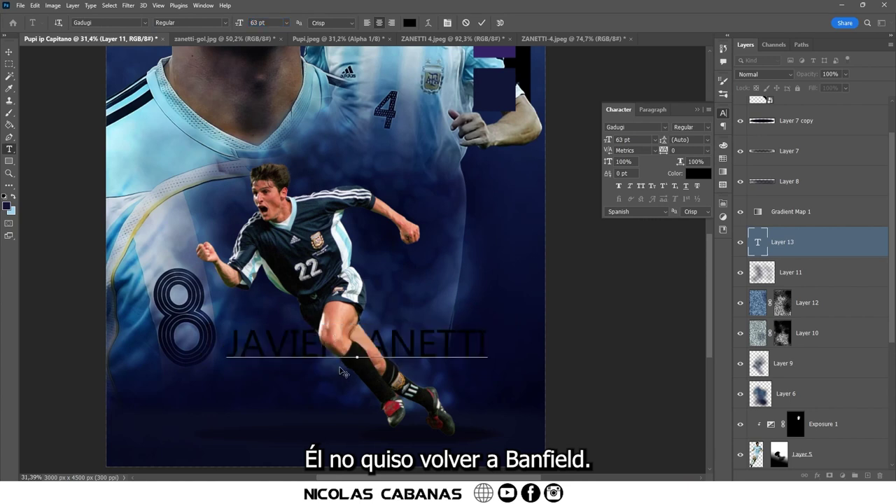
Widen the name's tracking, cut it to 47 pt, and move it down and right.
drag(606, 152, 662, 154)
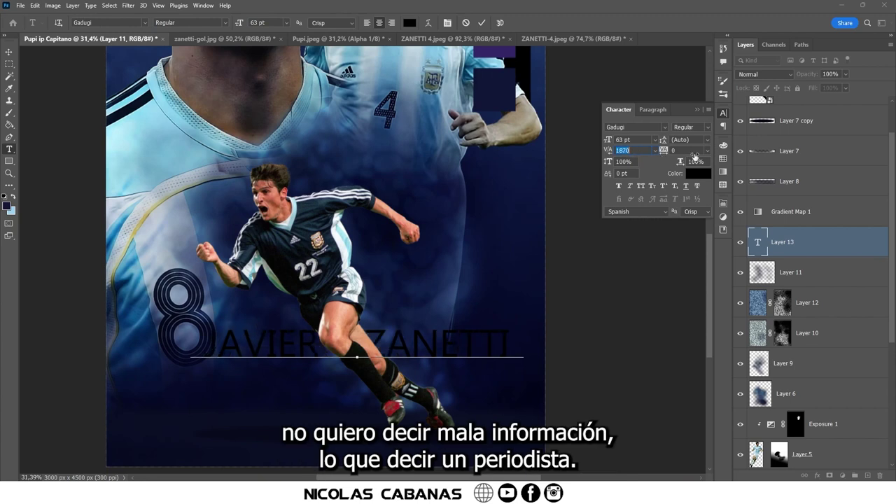
key(ctrl+a)
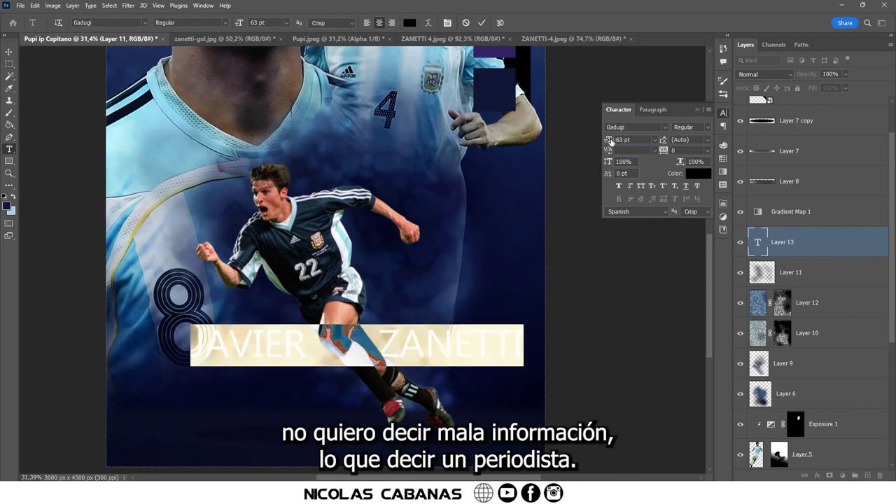
drag(609, 140, 603, 140)
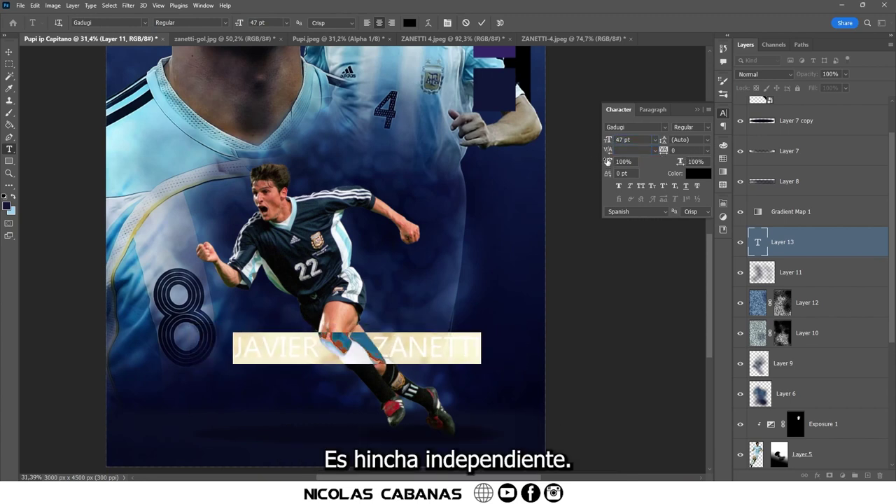
click(388, 333)
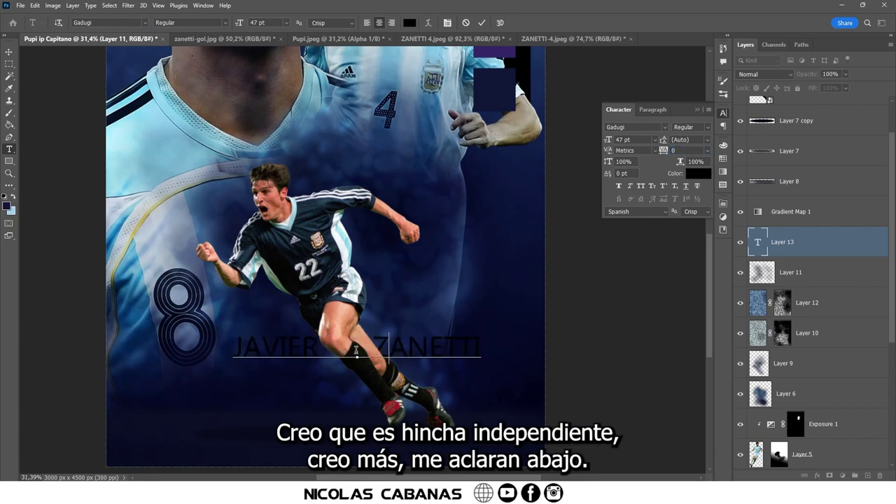
drag(616, 152, 636, 152)
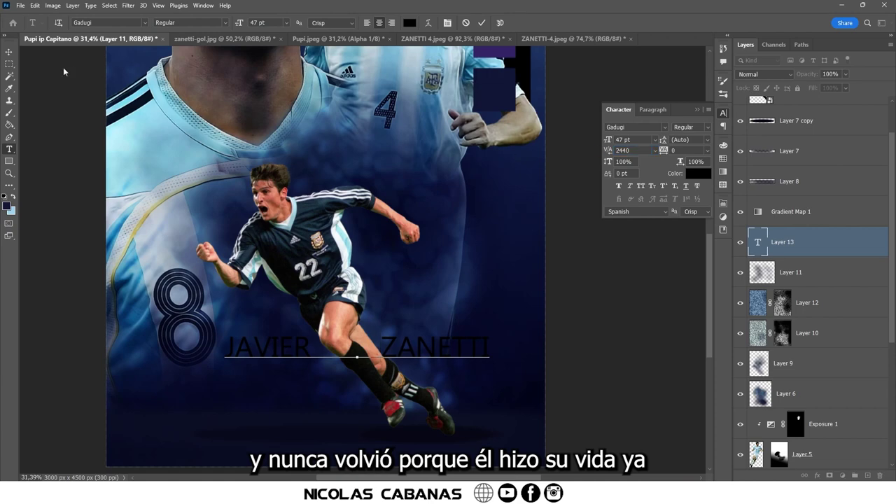
click(9, 52)
drag(230, 326, 255, 345)
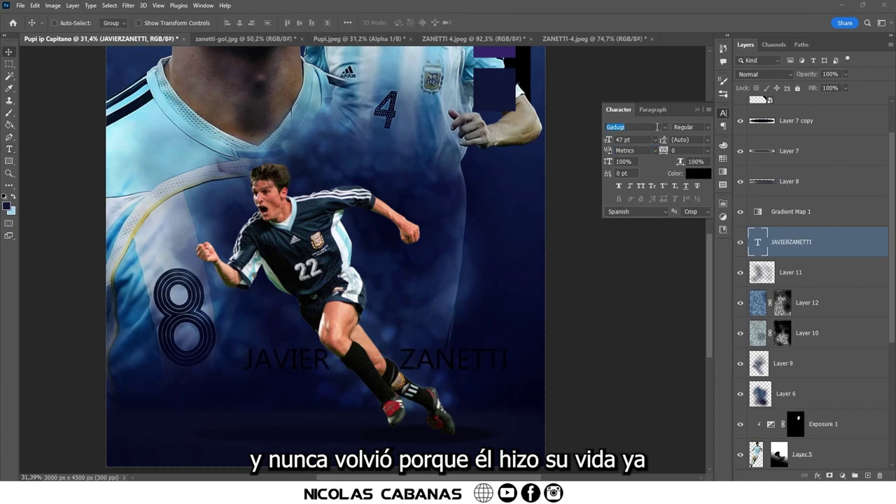
Make the name white Montserrat Black, nudge it right, and begin a text layer beneath it.
text(MONT)
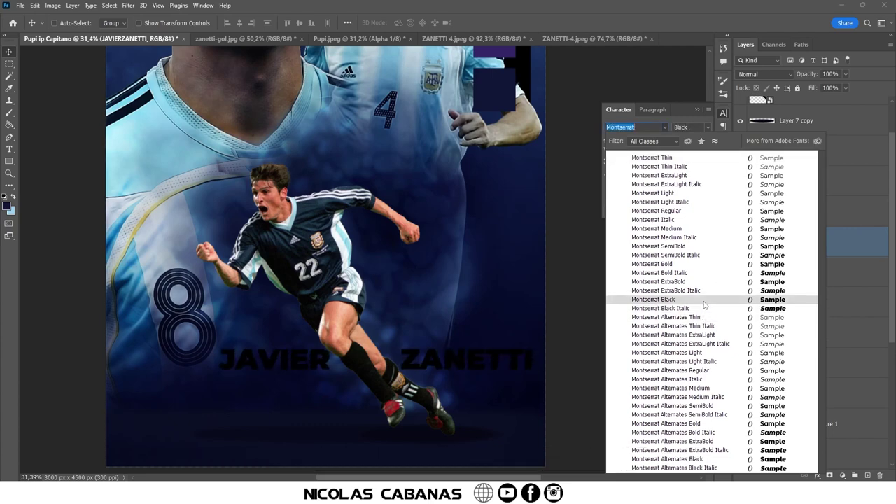
click(705, 304)
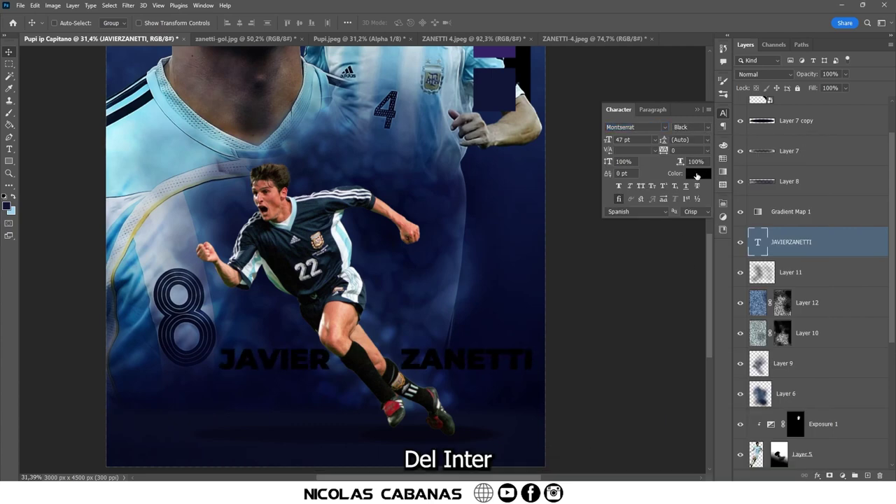
click(697, 175)
drag(426, 365, 430, 365)
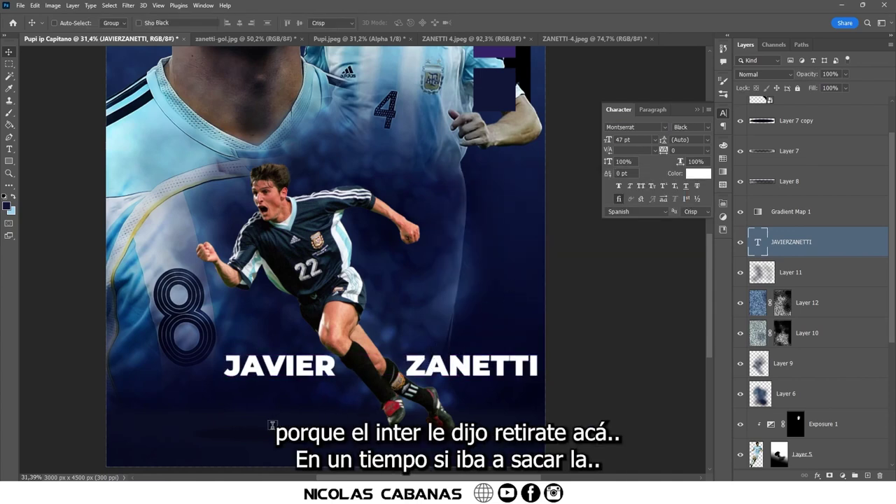
key(t)
click(237, 406)
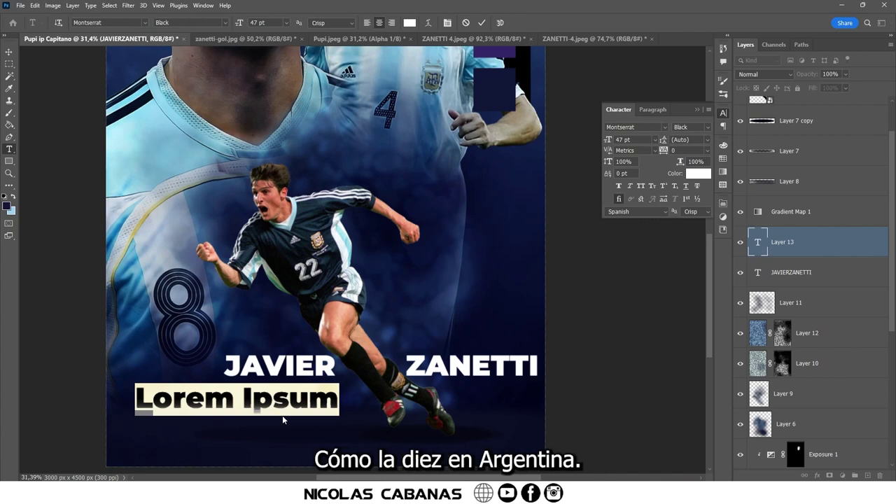
Type curly quote marks and set them to Montserrat Regular weight.
text(“)
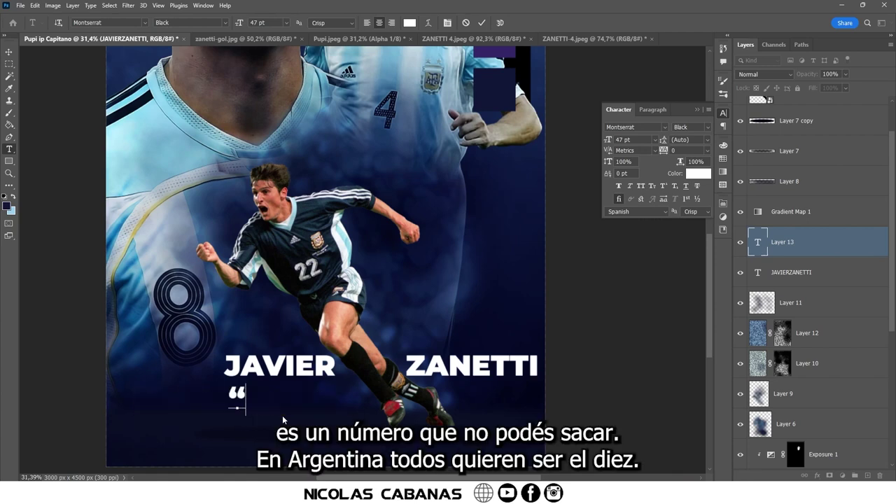
text(”)
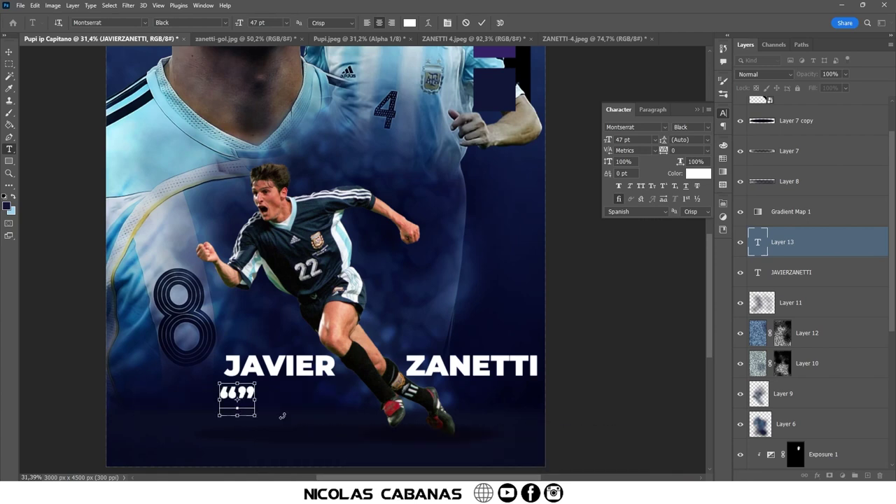
key(ctrl+a)
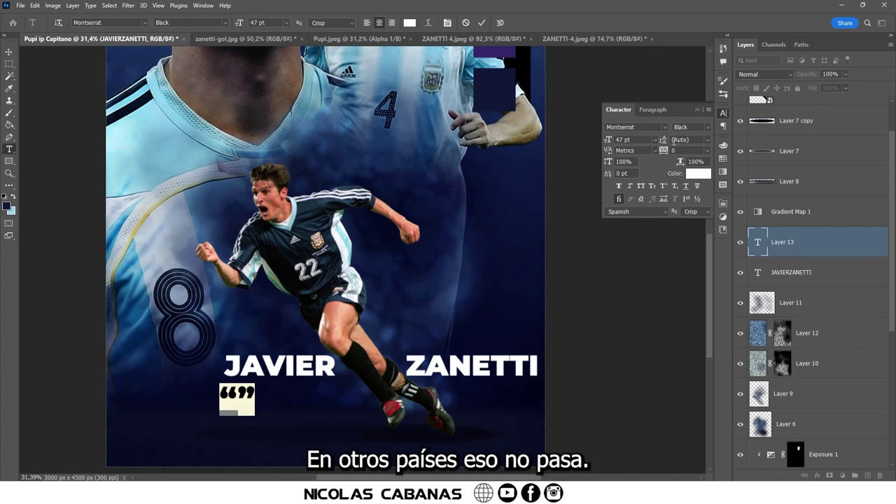
click(686, 127)
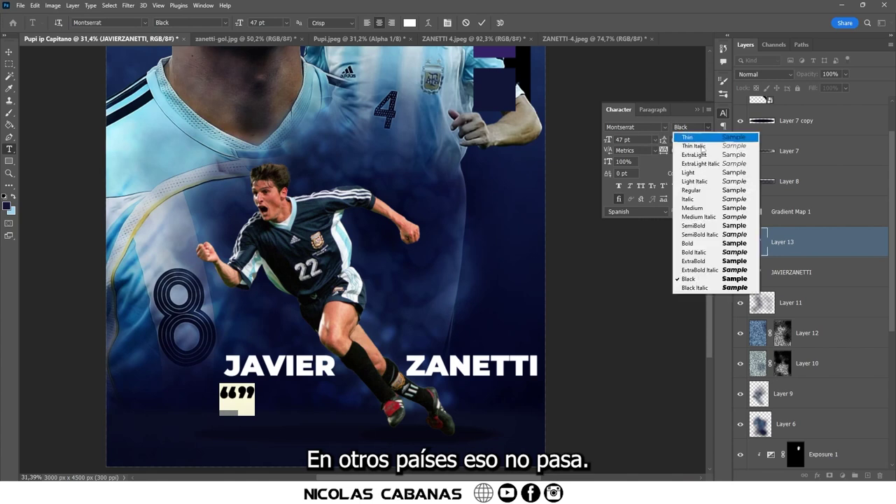
click(688, 137)
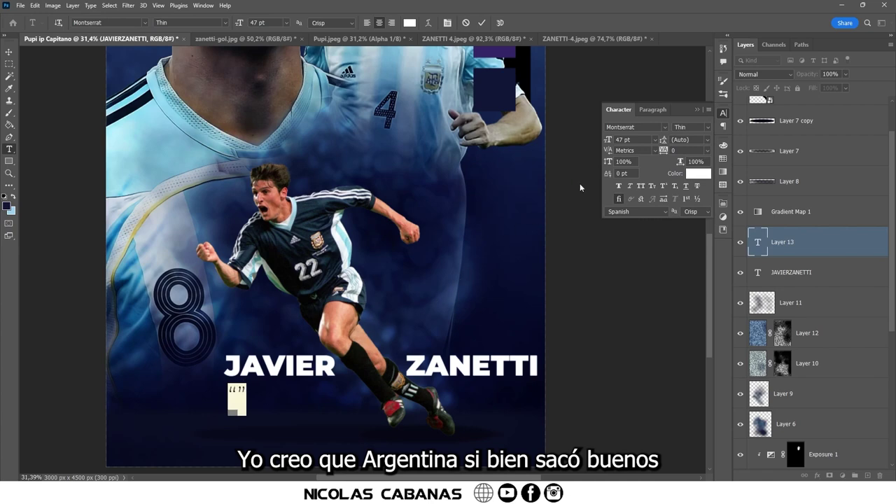
click(664, 127)
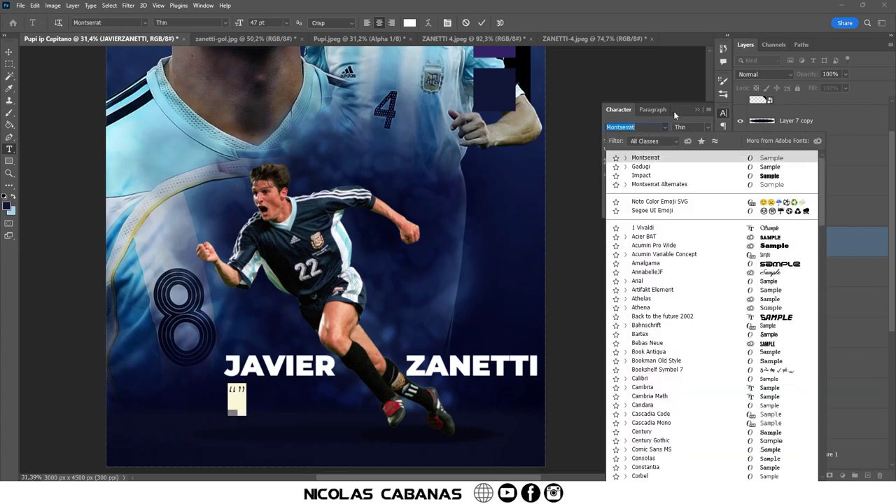
click(674, 110)
click(698, 126)
click(695, 195)
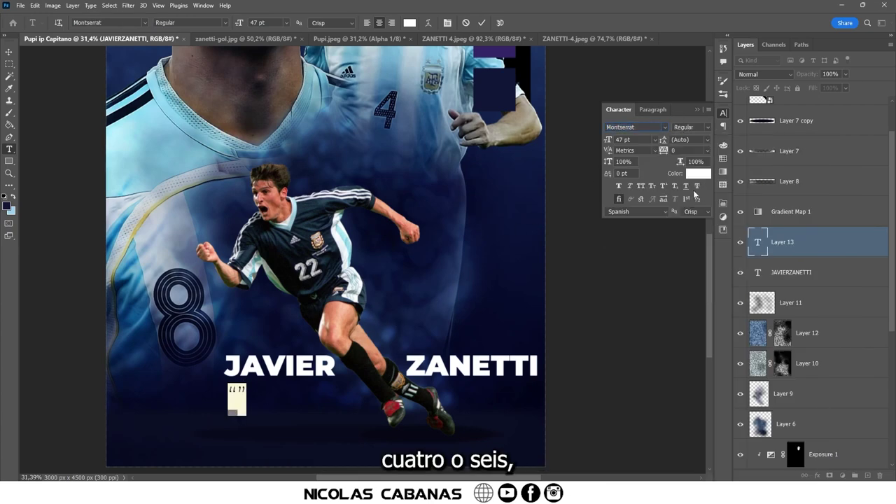
Type 'il Capitano' inside the quotes, set it to 29 pt, and nudge it up-left.
click(247, 403)
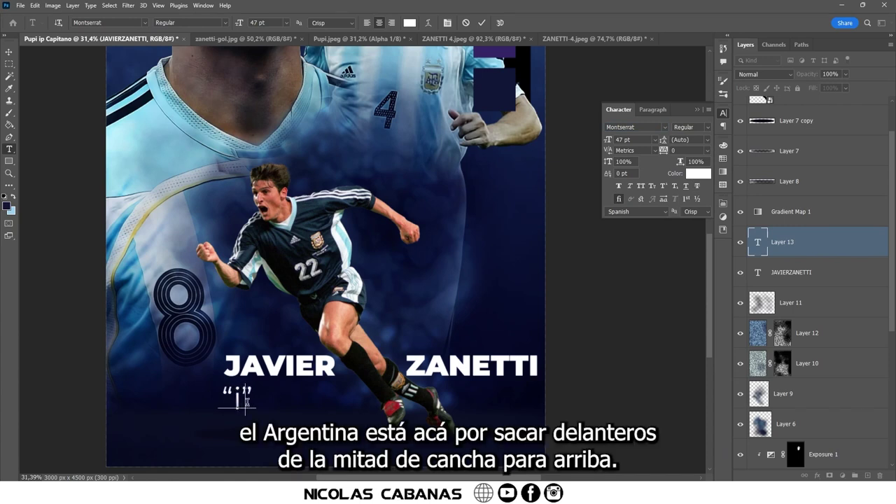
text(l Cap)
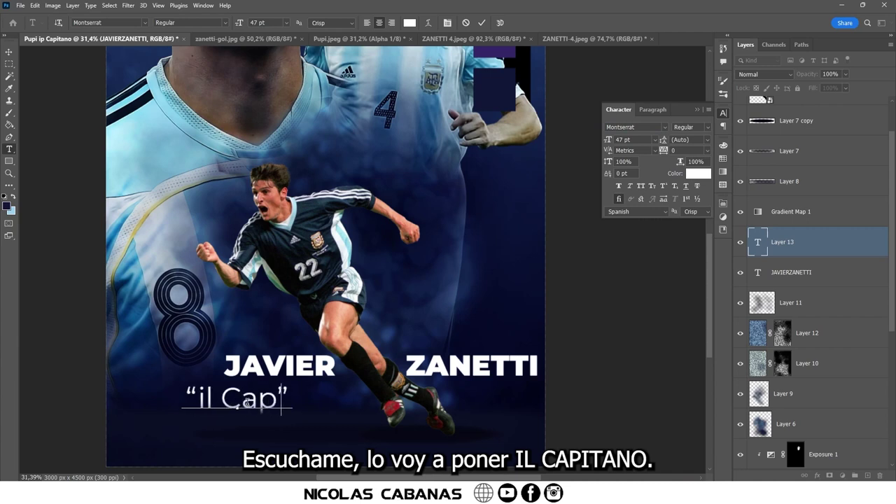
text(itano)
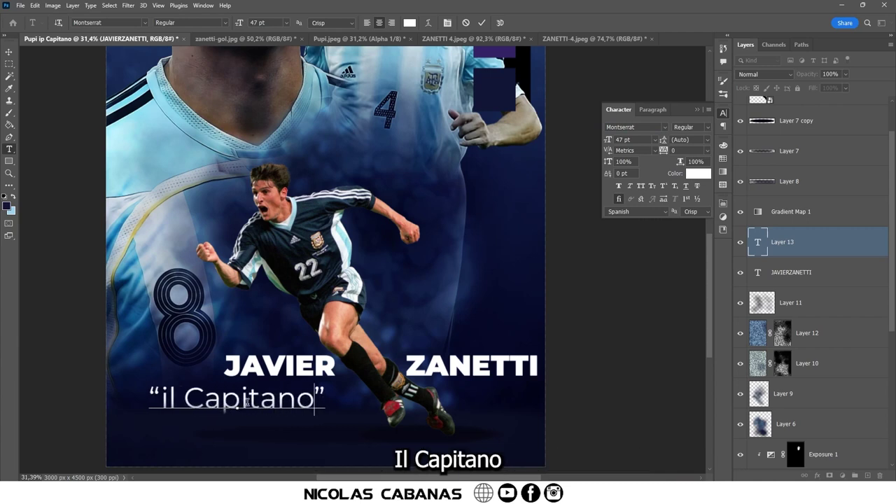
drag(149, 399, 492, 243)
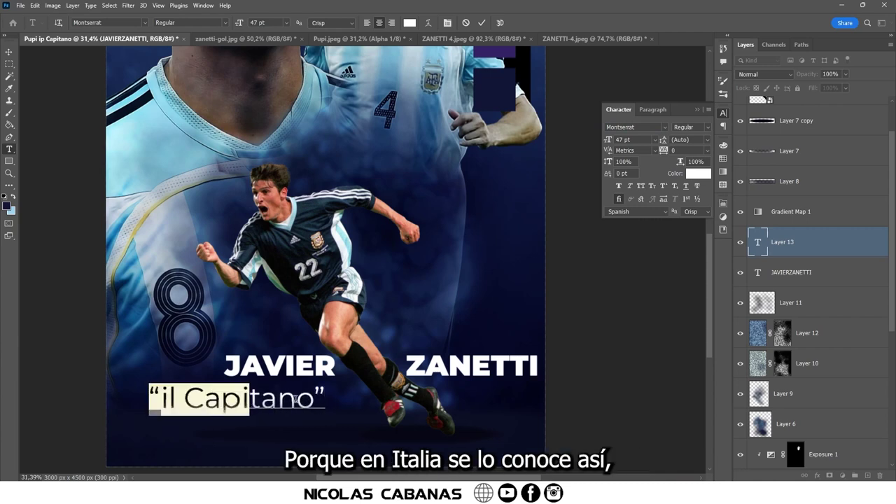
mouse_move(611, 140)
mouse_down()
mouse_move(249, 438)
mouse_move(290, 429)
mouse_up()
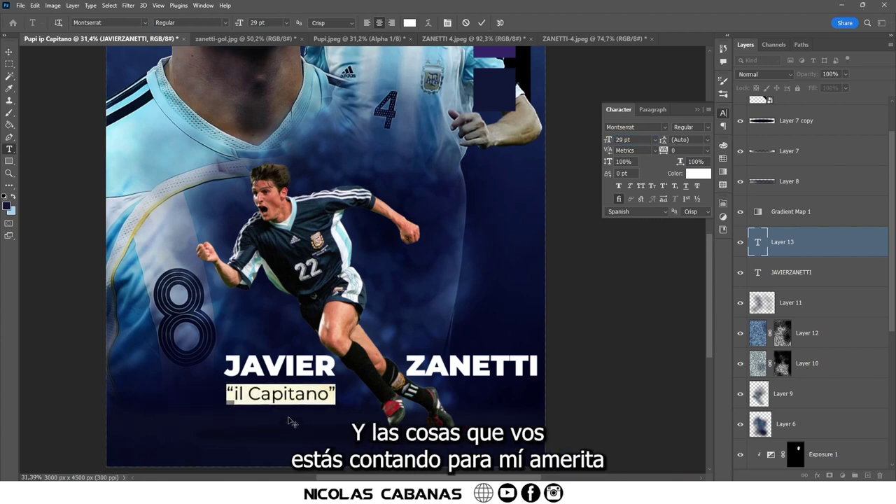
drag(290, 426, 279, 414)
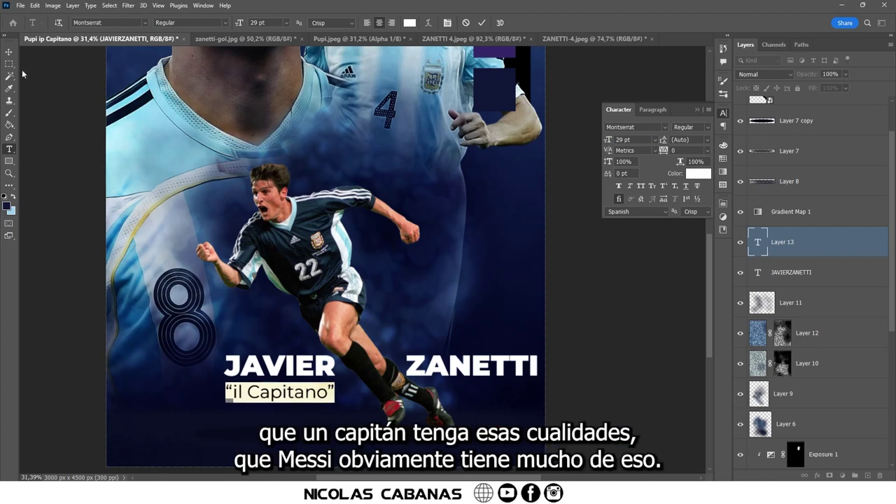
click(9, 52)
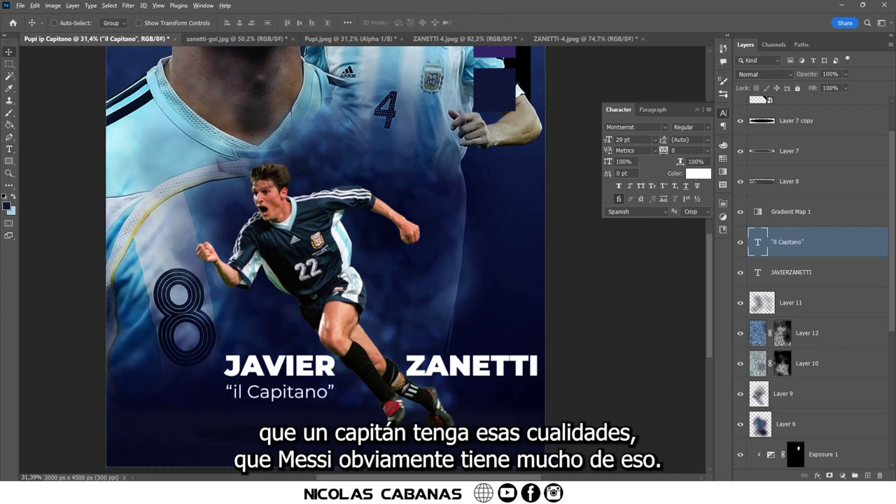
Alt-drag a copy of 'il Capitano' above ZANETTI and retype the copy as 'Pupi'.
scroll(388, 436, up, 3)
drag(284, 396, 266, 410)
drag(173, 399, 476, 315)
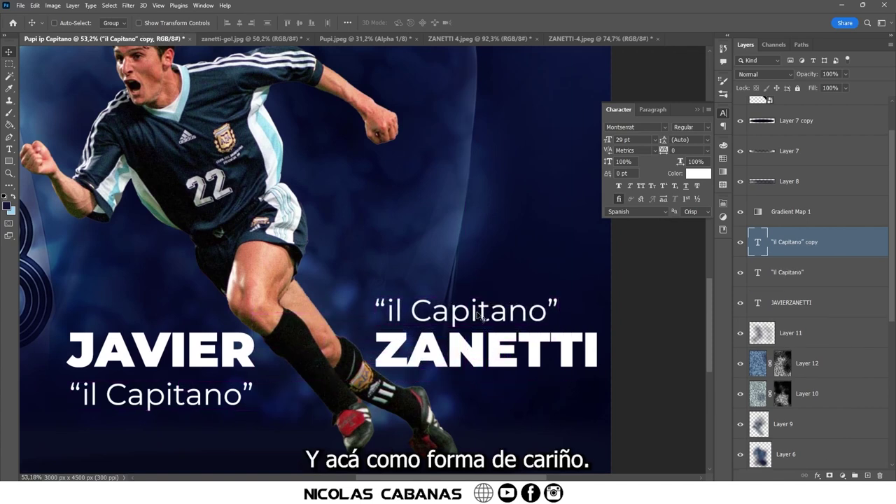
key(t)
drag(375, 310, 554, 310)
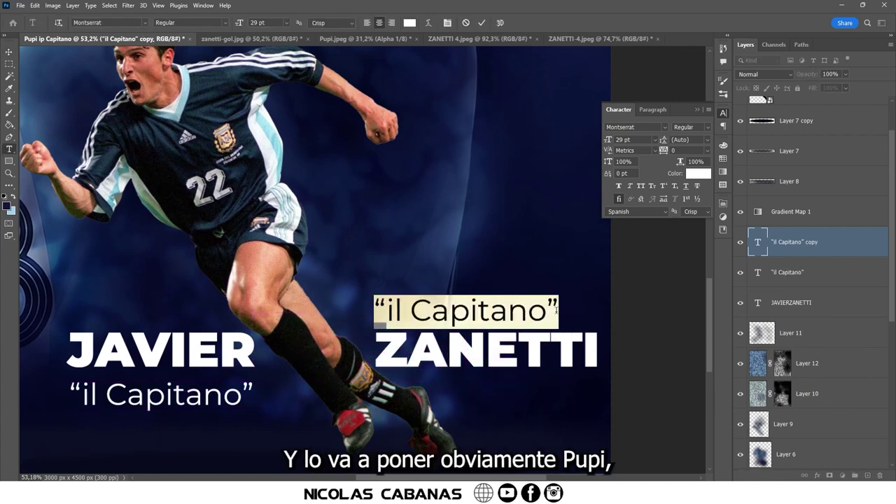
text(Pupi)
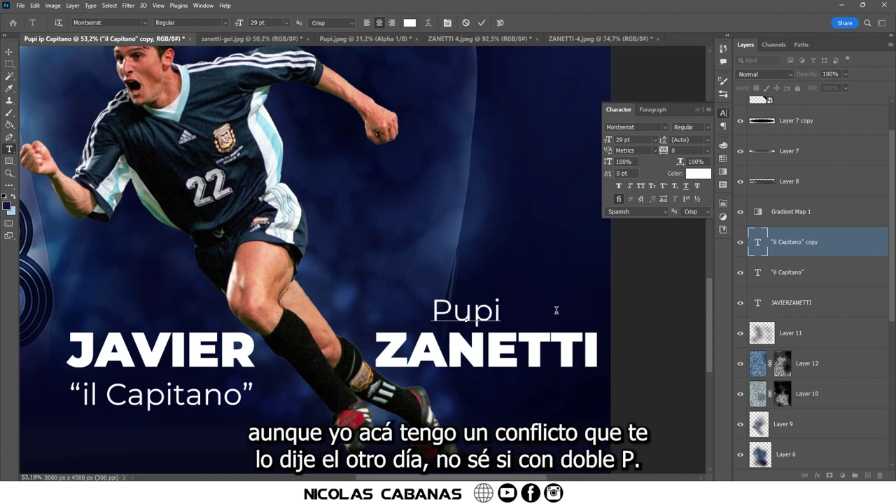
drag(436, 312, 520, 311)
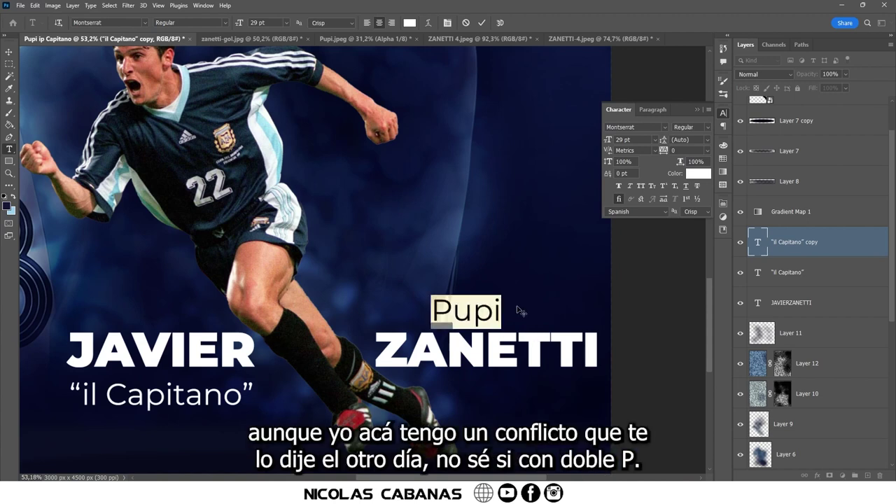
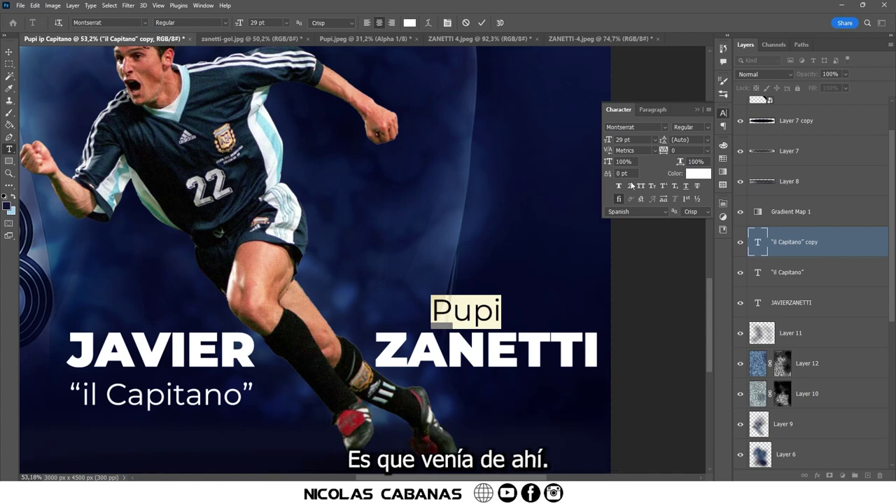
Try Pupi at font size 65, then shrink it back to a small size.
click(625, 140)
text(65)
key(Return)
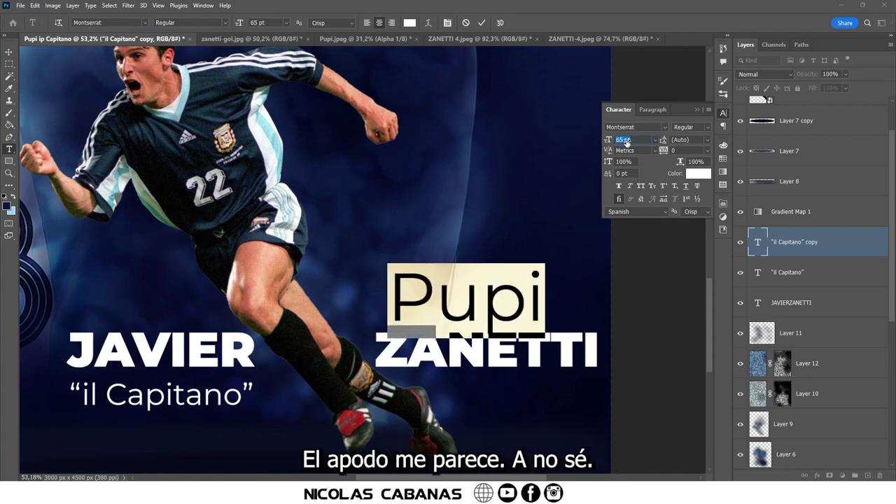
drag(613, 140, 609, 148)
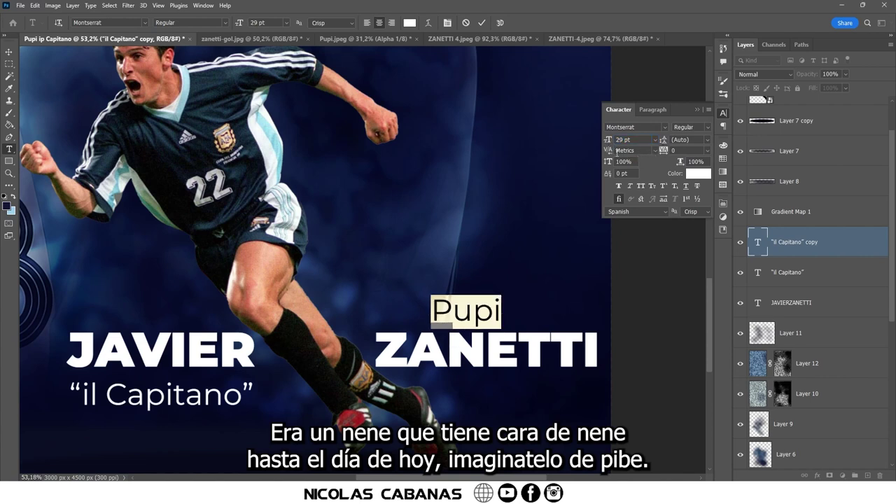
Widen Pupi's tracking to 1380 and position it just above ZANETTI.
drag(659, 156, 680, 152)
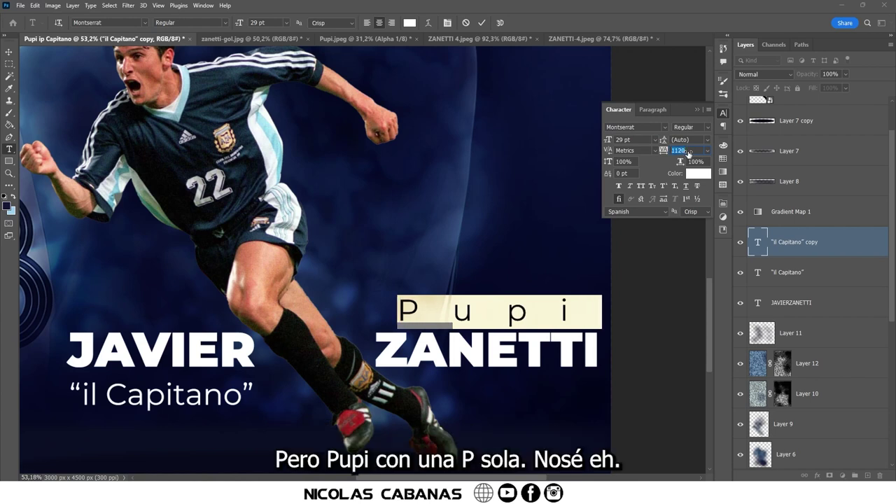
drag(680, 153, 565, 227)
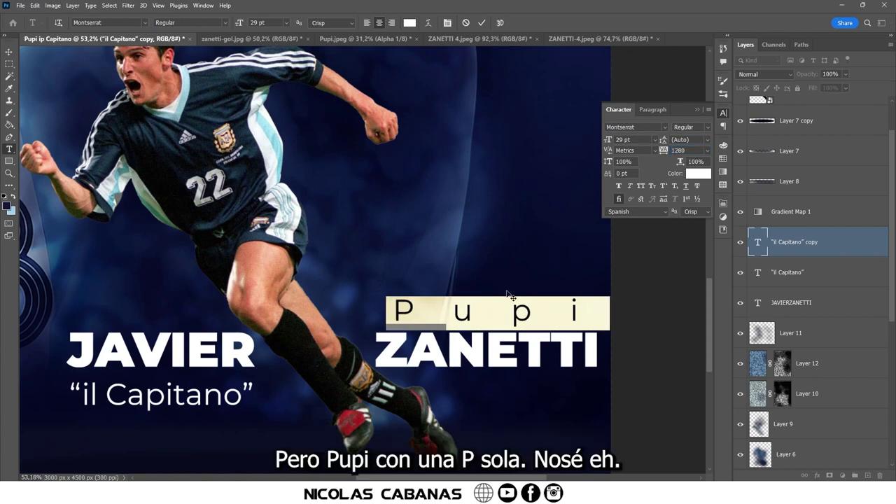
drag(516, 294, 500, 299)
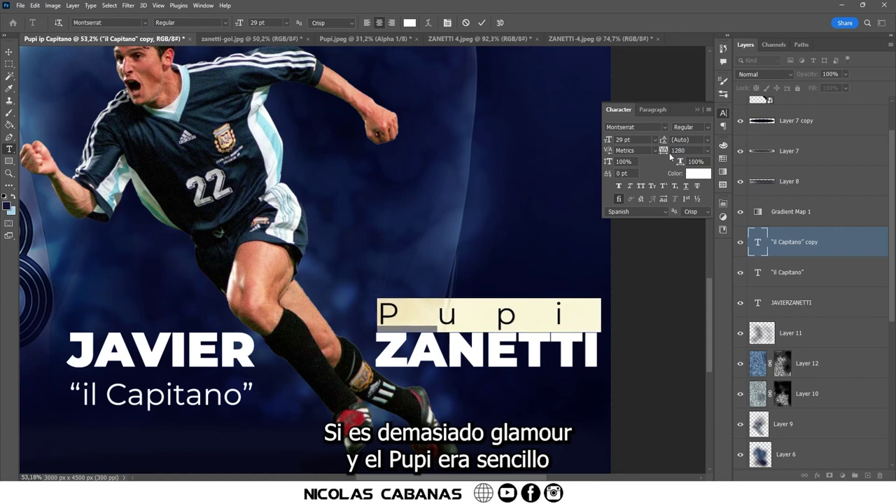
drag(664, 151, 667, 154)
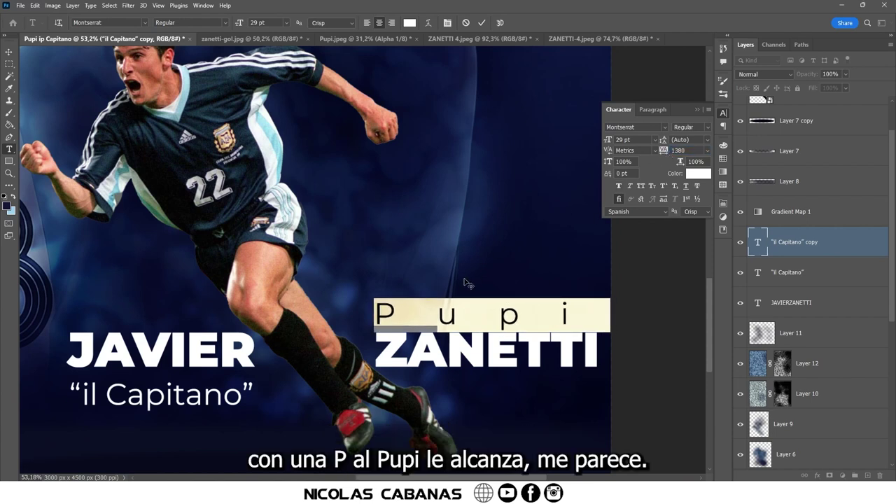
drag(466, 282, 468, 287)
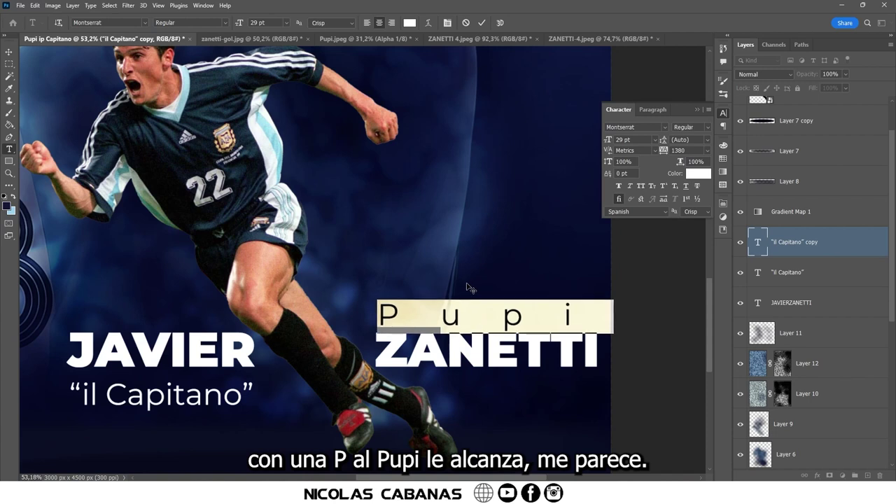
click(11, 53)
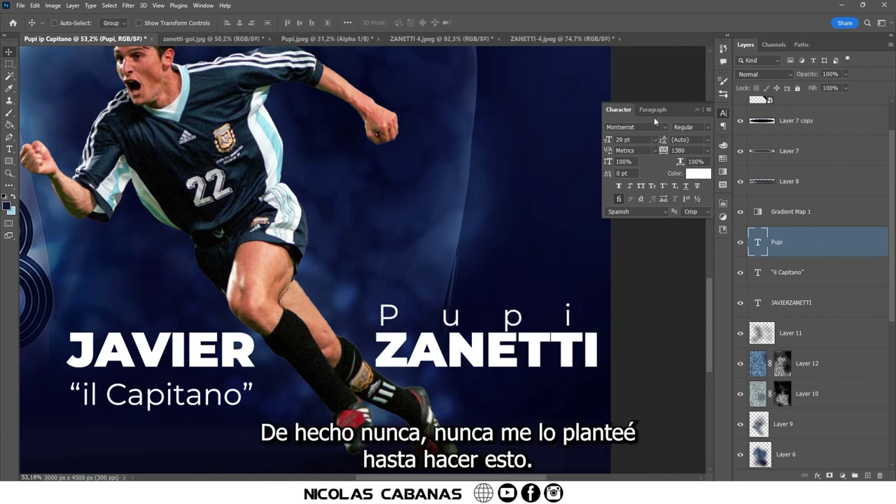
Switch Pupi to the Montserrat Thin weight and nudge it slightly up and left.
click(709, 130)
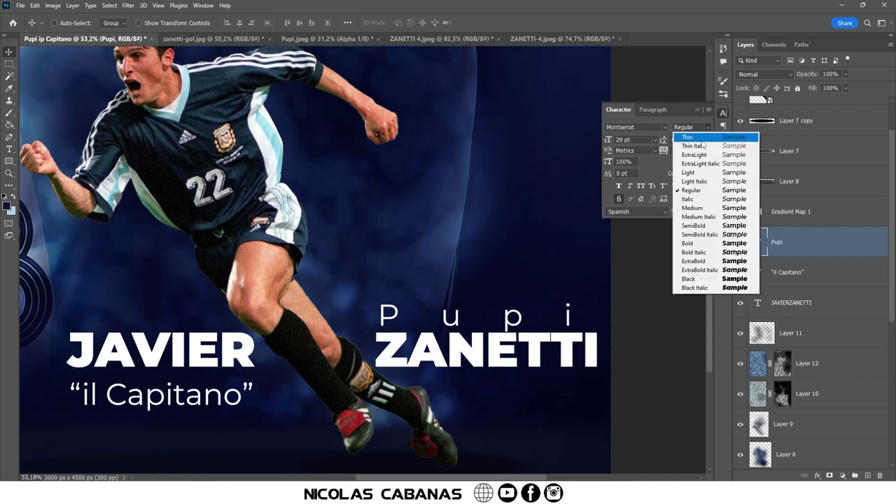
click(703, 135)
drag(524, 318, 521, 313)
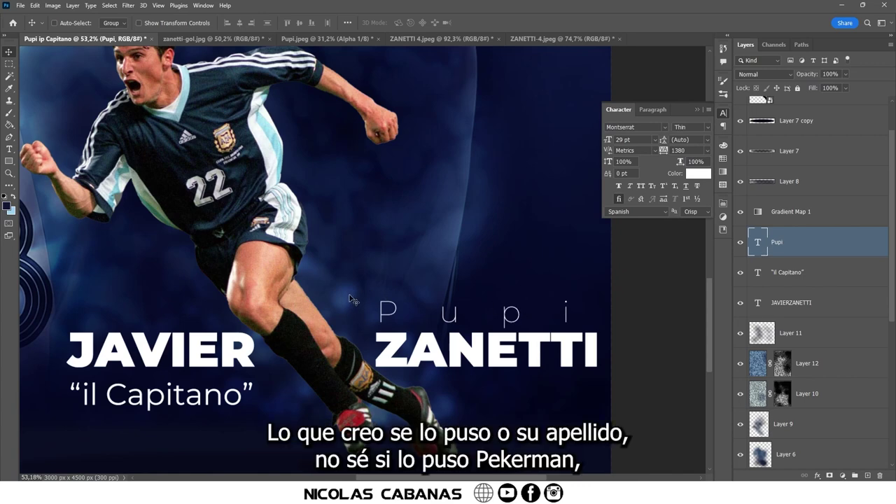
scroll(352, 300, down, 2)
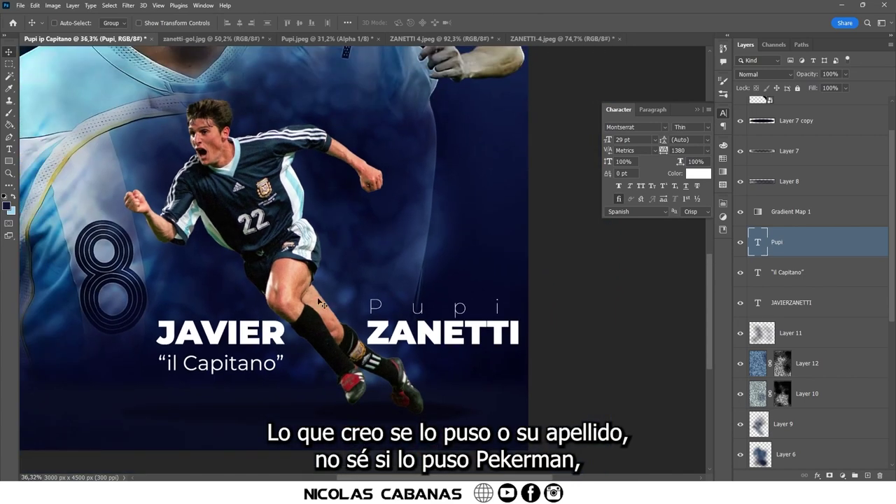
ctrl+click(371, 420)
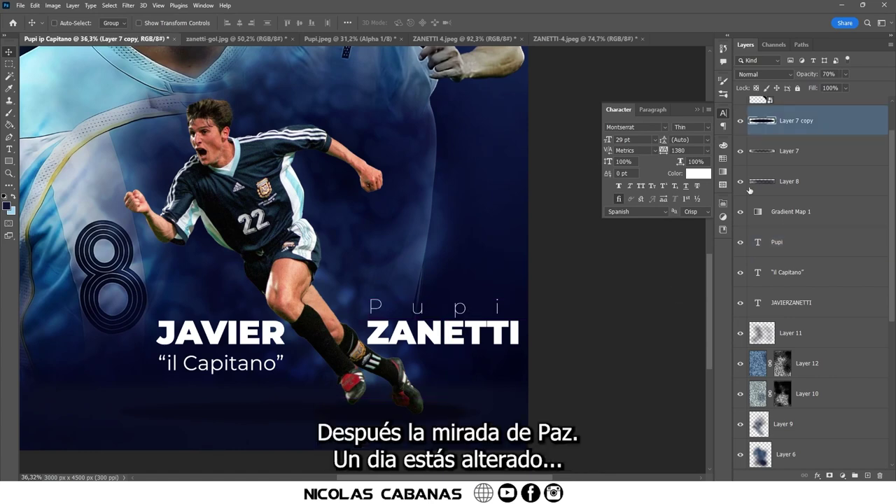
Scale the big 4 copy shape up to about 102%.
scroll(443, 251, down, 1)
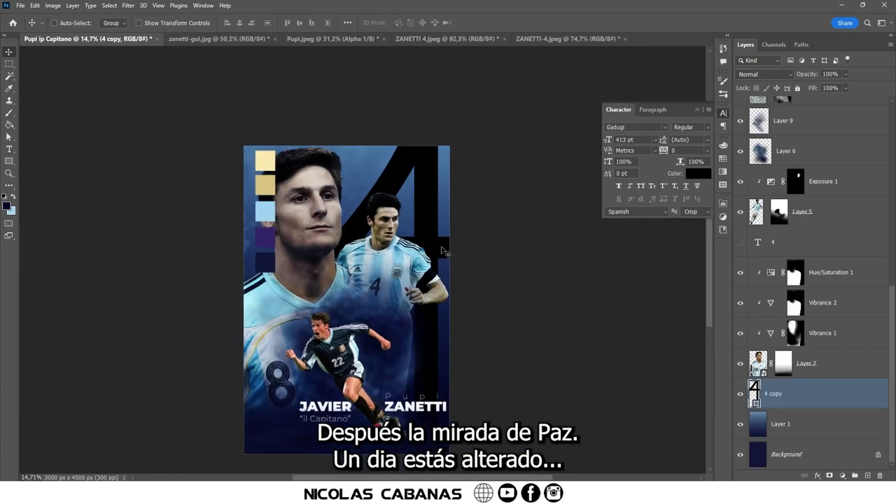
key(ctrl+t)
drag(456, 141, 458, 141)
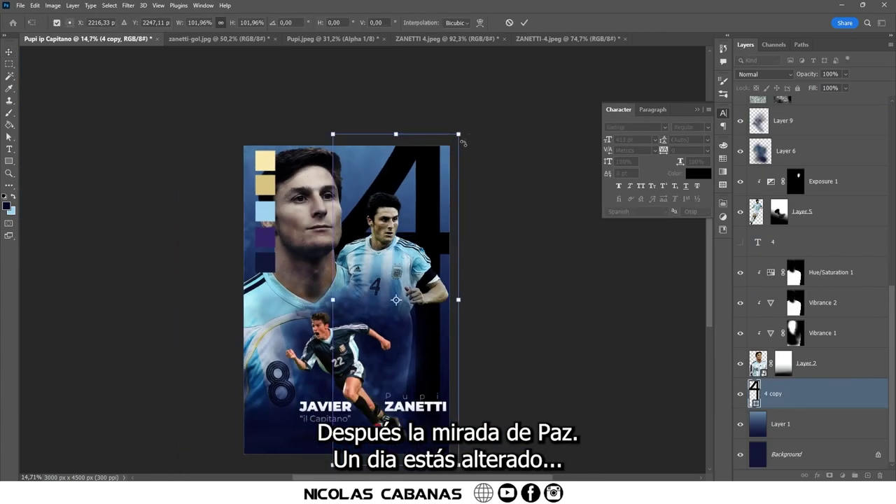
key(Return)
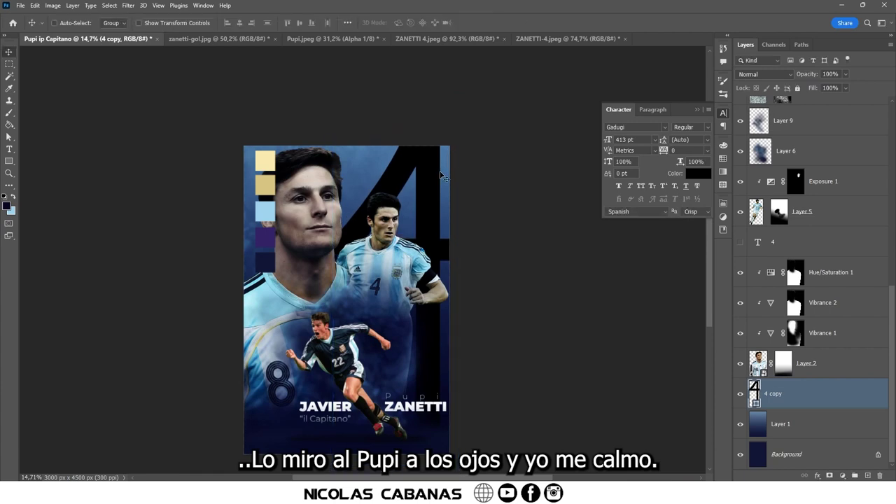
scroll(427, 189, up, 5)
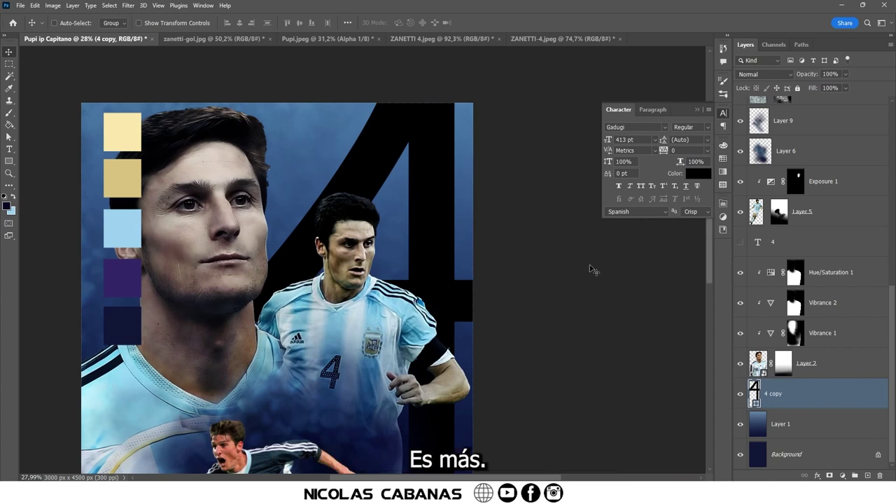
Change the big 4's shape fill from black to navy blue.
key(u)
click(107, 23)
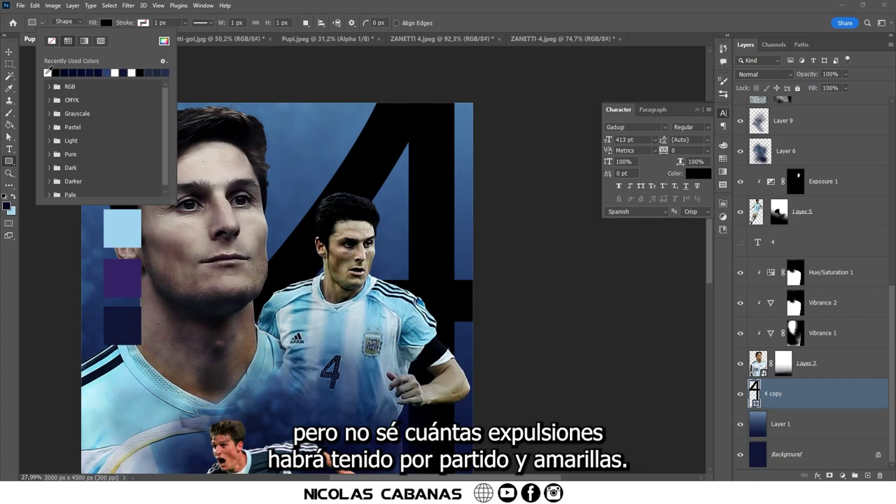
click(105, 72)
key(Return)
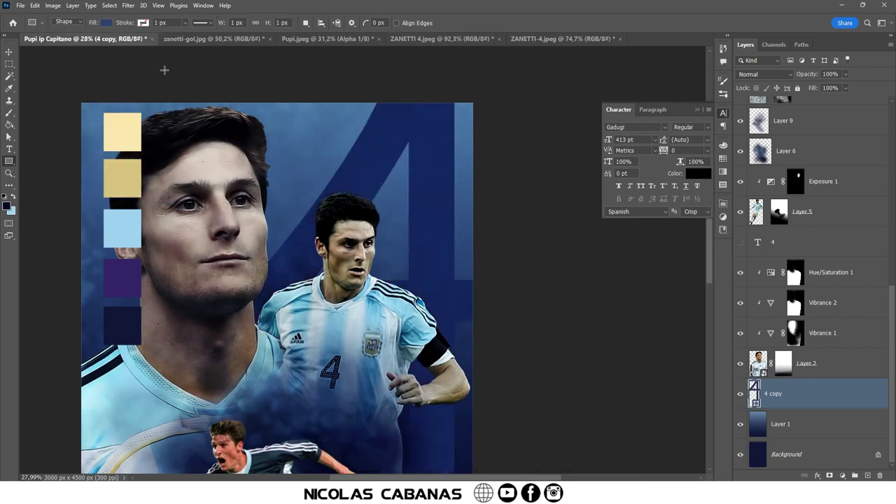
click(8, 52)
alt+scroll(434, 294, down, 5)
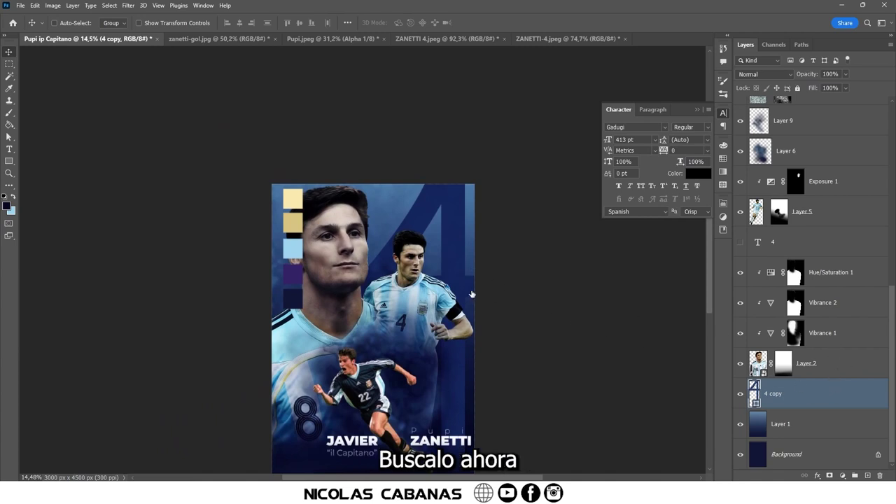
Add a stroke to the 4 with a gradient fill, starting from a blue preset.
drag(507, 148, 577, 112)
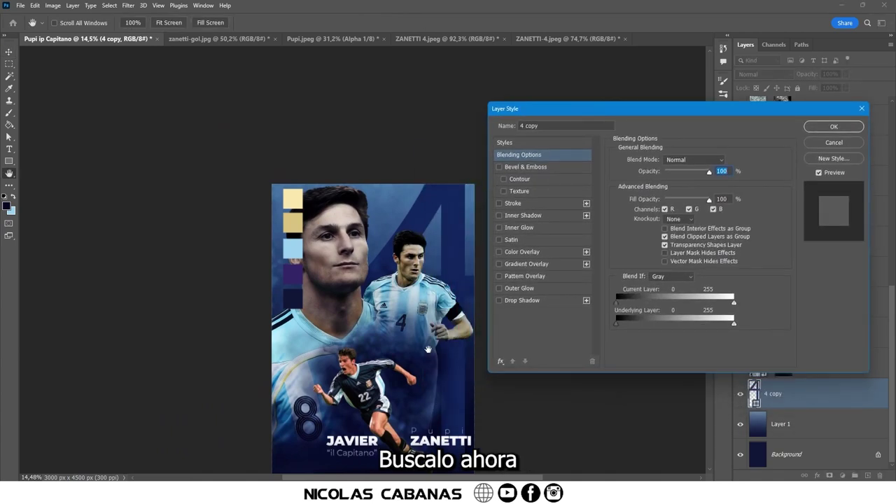
drag(428, 349, 366, 290)
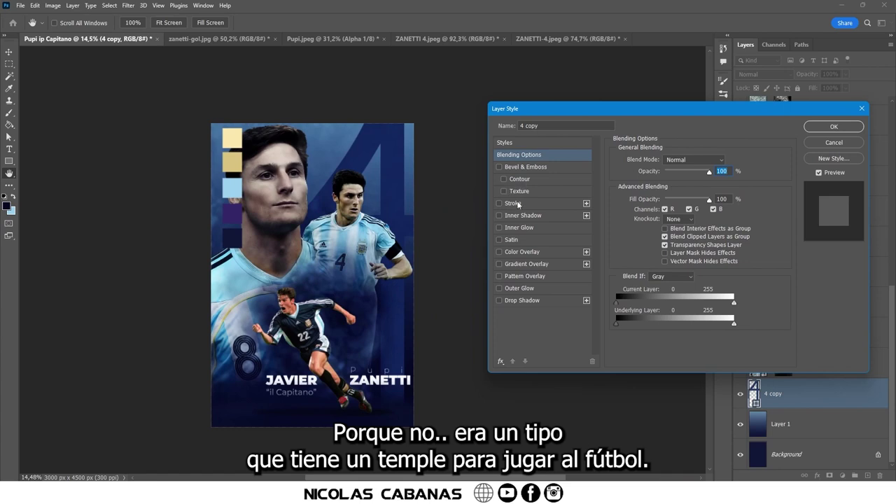
click(514, 203)
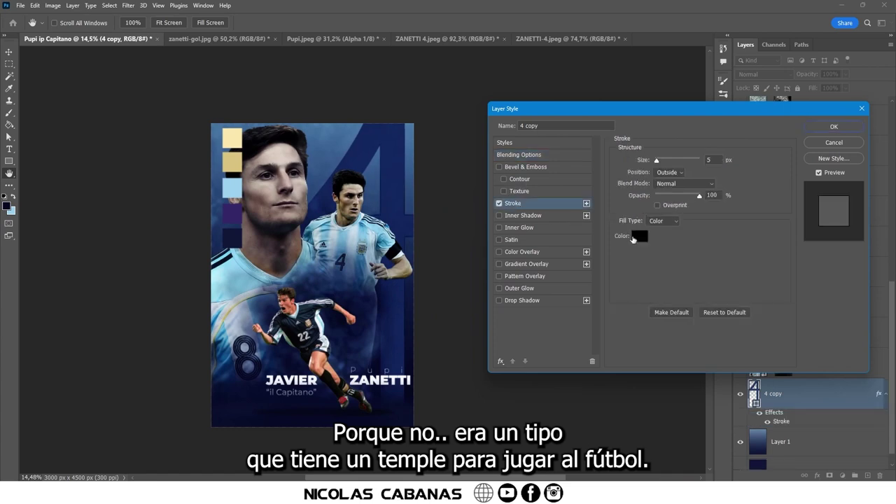
click(637, 241)
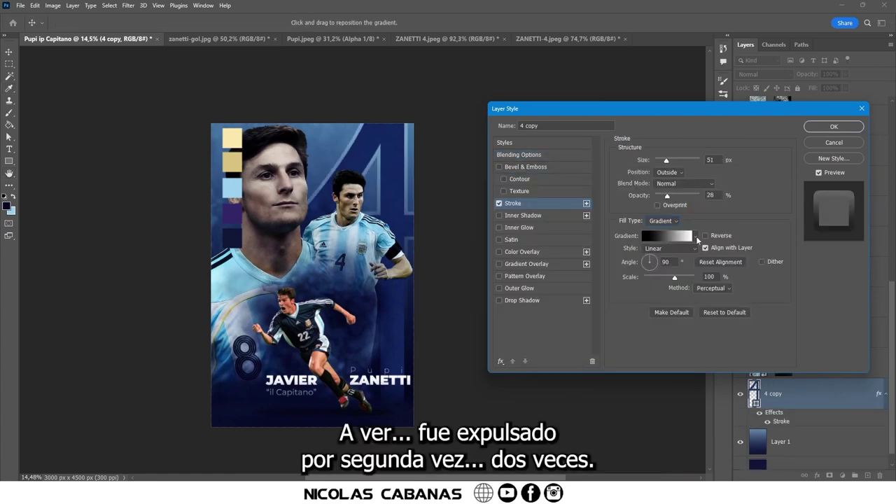
click(695, 236)
scroll(726, 304, down, 3)
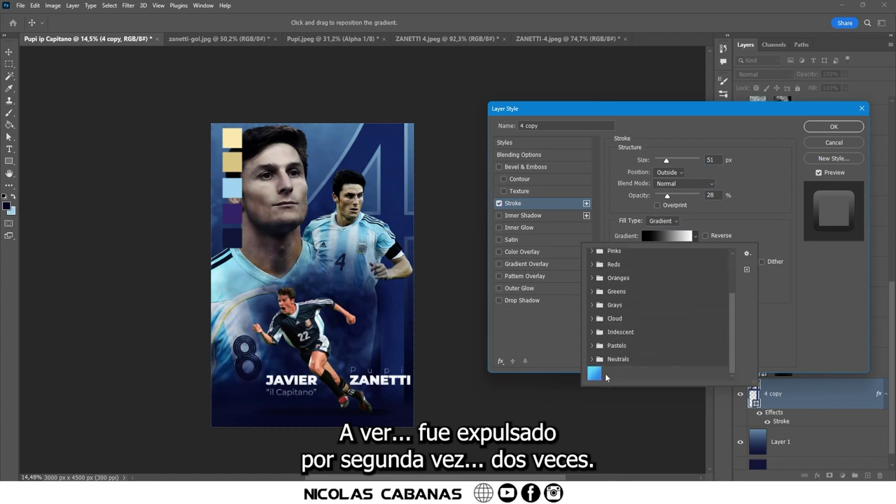
click(595, 375)
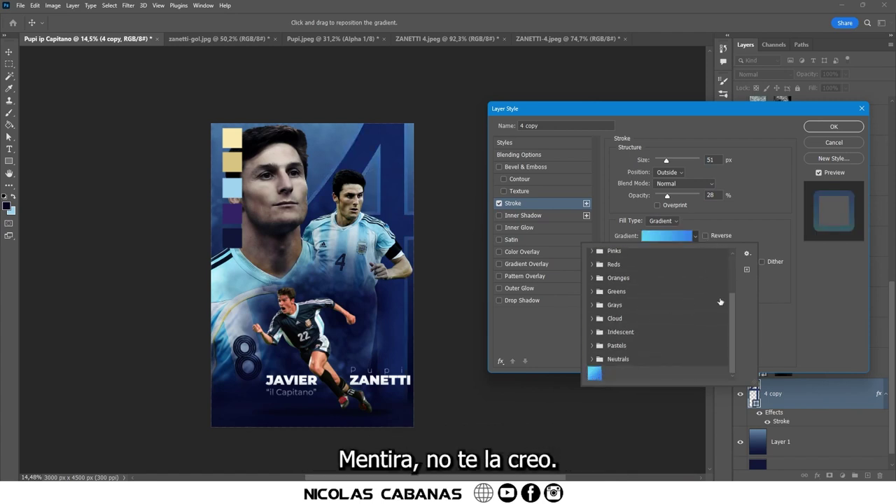
scroll(734, 294, up, 3)
Edit the stroke gradient to run from light blue to purple, sampled from the poster.
double_click(606, 270)
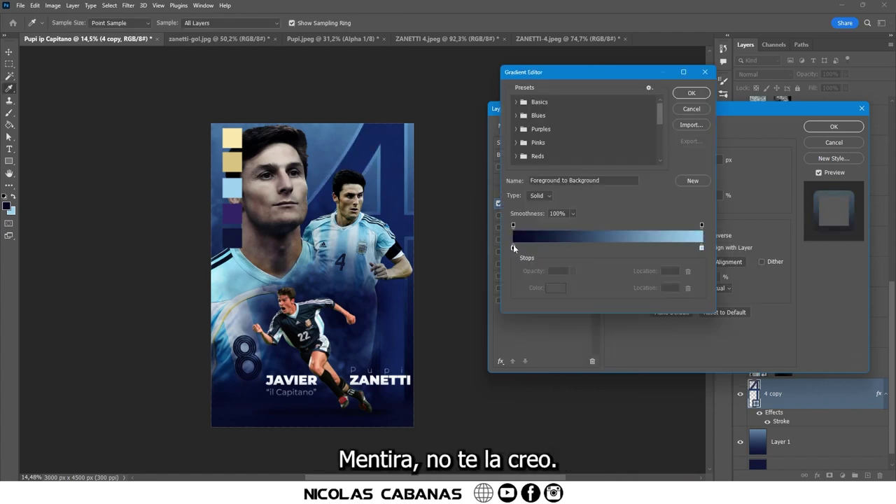
click(513, 247)
click(556, 288)
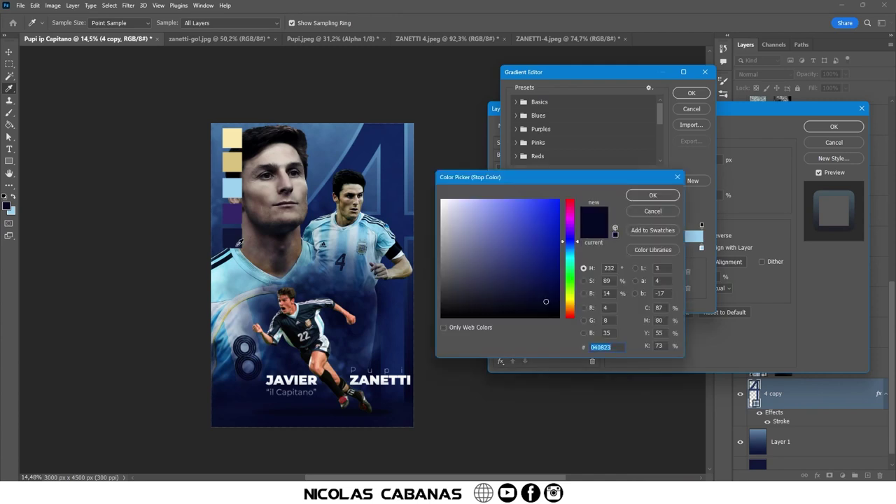
click(235, 239)
click(239, 215)
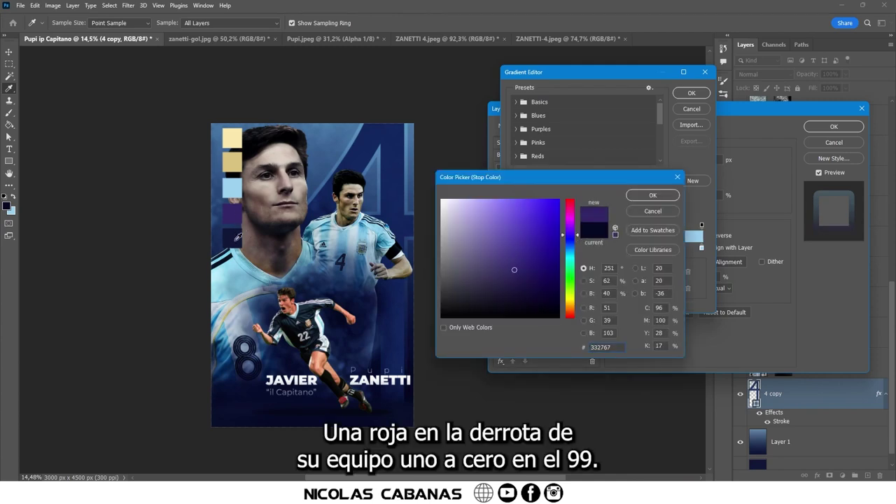
click(238, 186)
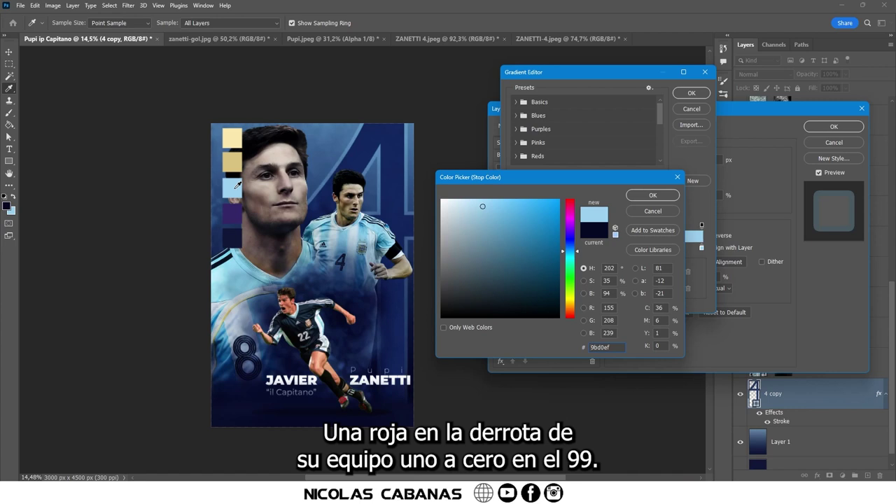
click(650, 196)
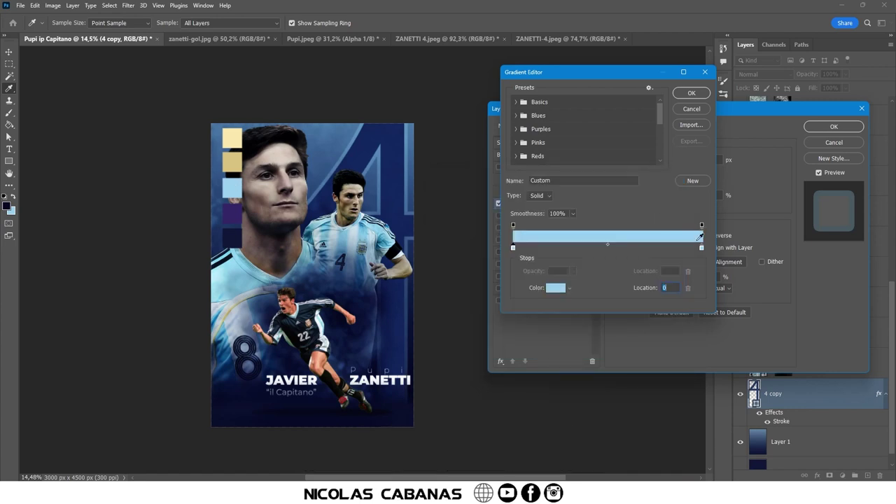
click(556, 288)
click(235, 214)
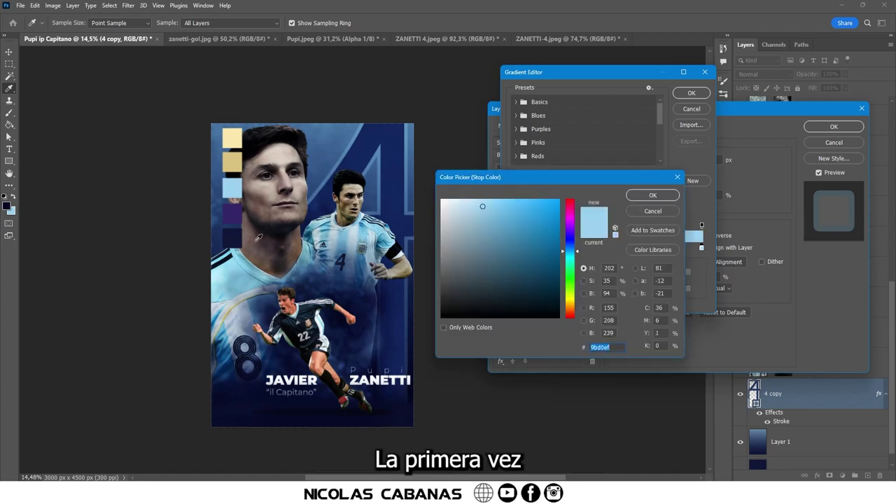
click(651, 195)
click(691, 93)
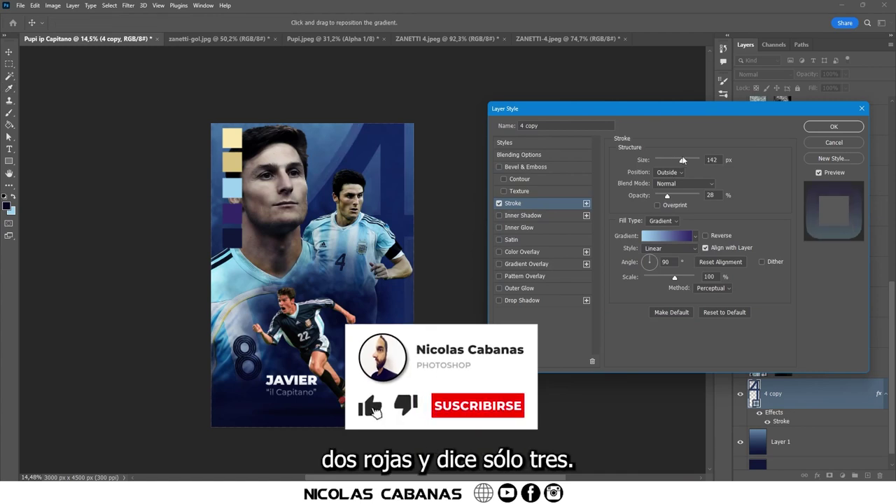
Thicken the 4's stroke slightly and darken its colour overlay to slate blue.
drag(666, 161, 668, 160)
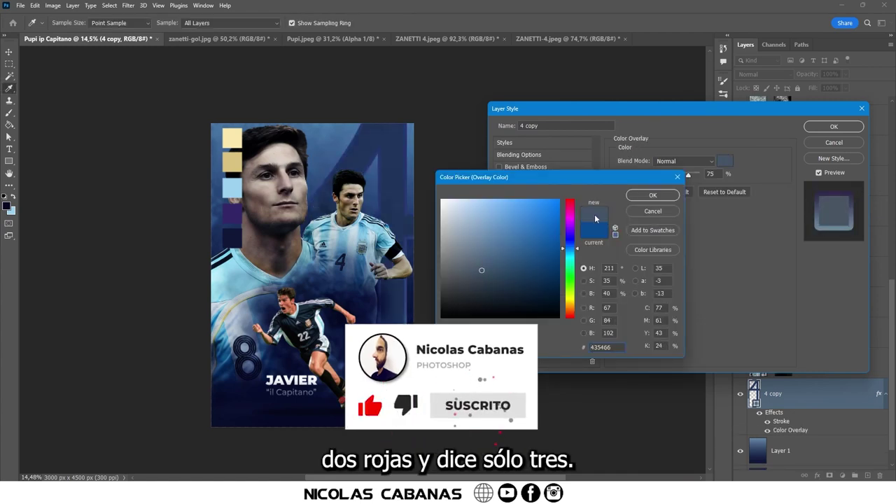
click(486, 246)
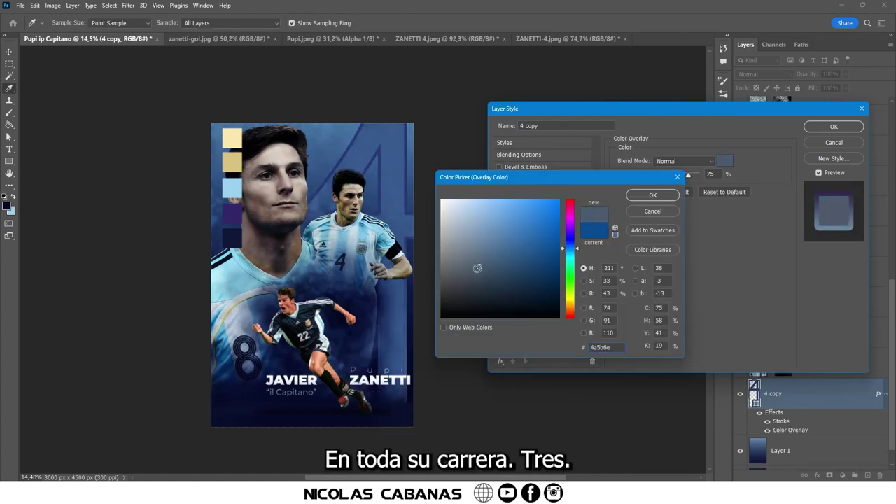
click(480, 246)
drag(480, 246, 488, 272)
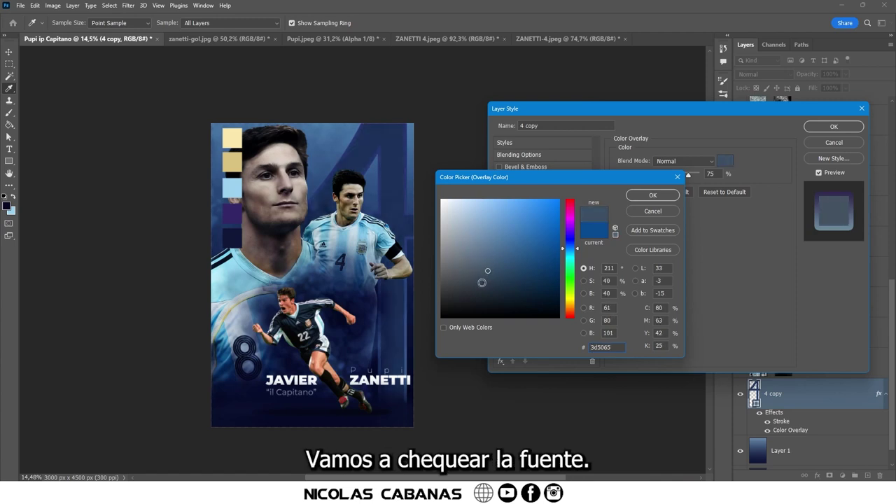
Replace it with a reversed navy-to-light-blue Basics gradient overlay at 52% opacity.
click(524, 264)
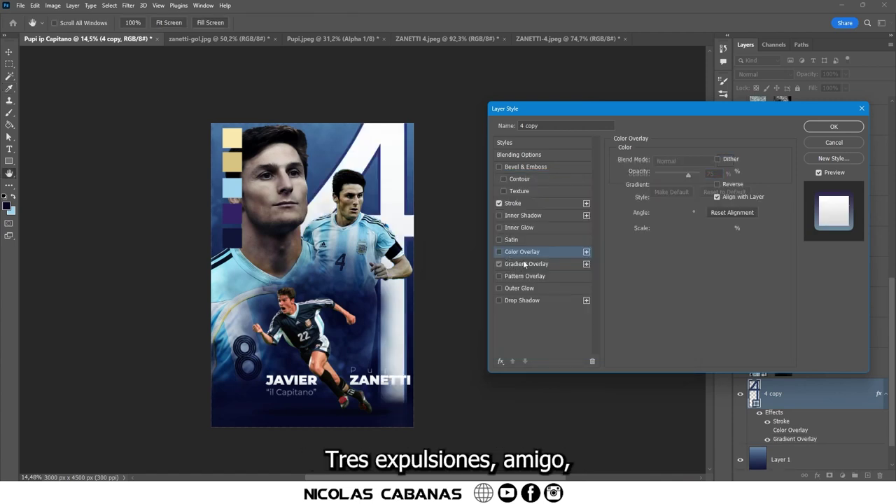
click(709, 184)
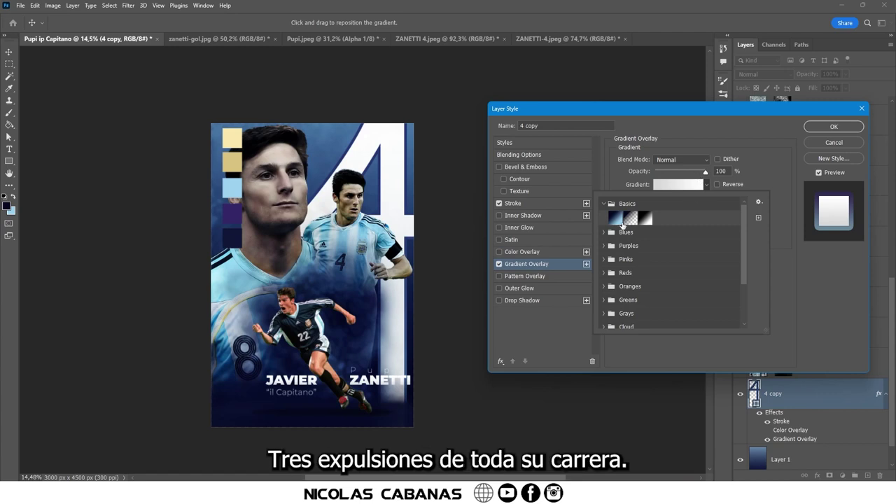
click(618, 220)
click(617, 219)
click(748, 142)
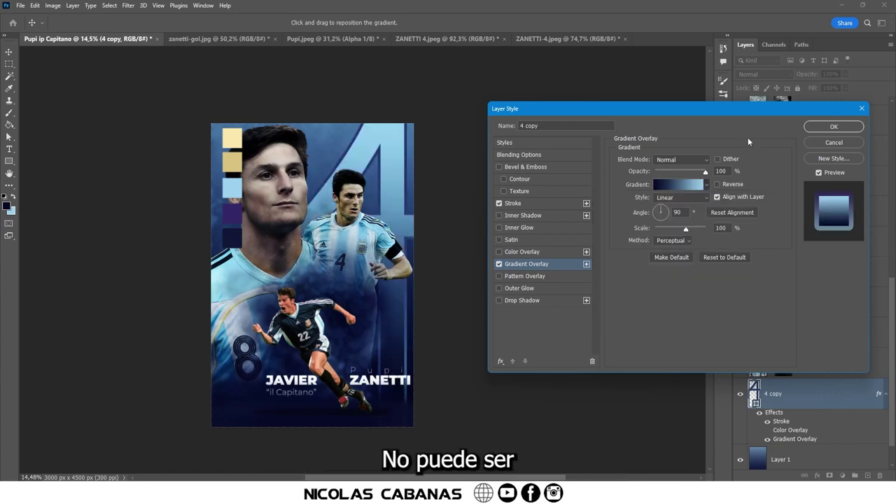
drag(687, 172, 681, 171)
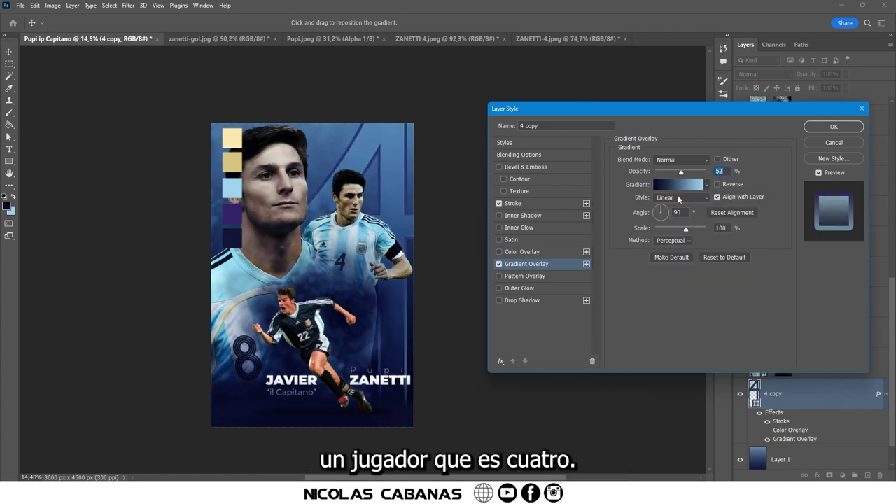
click(716, 185)
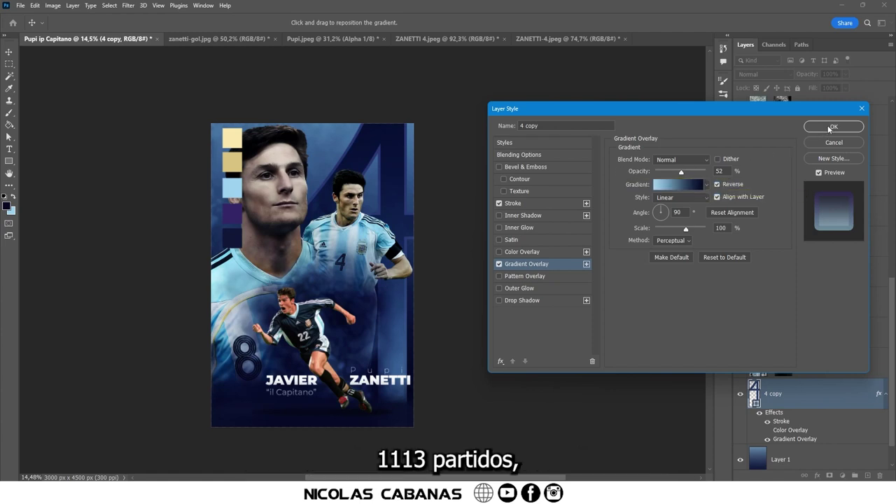
click(831, 127)
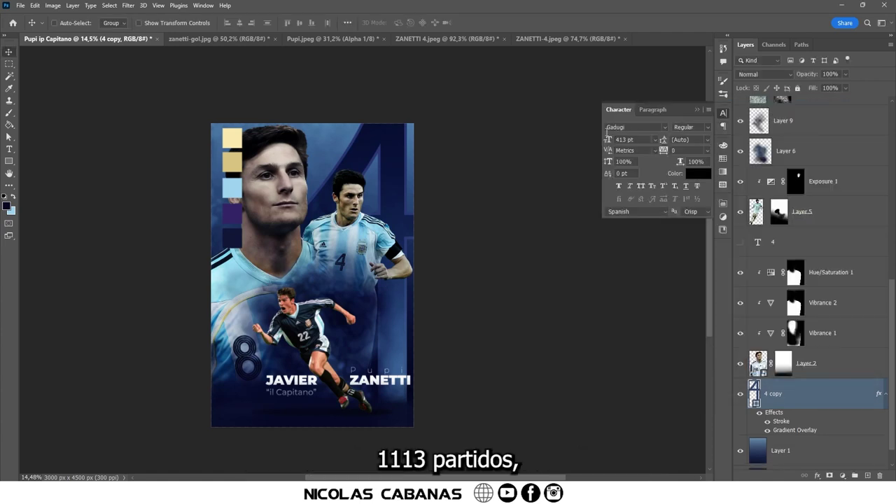
ctrl+click(315, 186)
Brush a soft light-blue glow behind the players on new Layer 14, adding Layer 15 above.
scroll(846, 218, up, 3)
scroll(846, 218, up, 1)
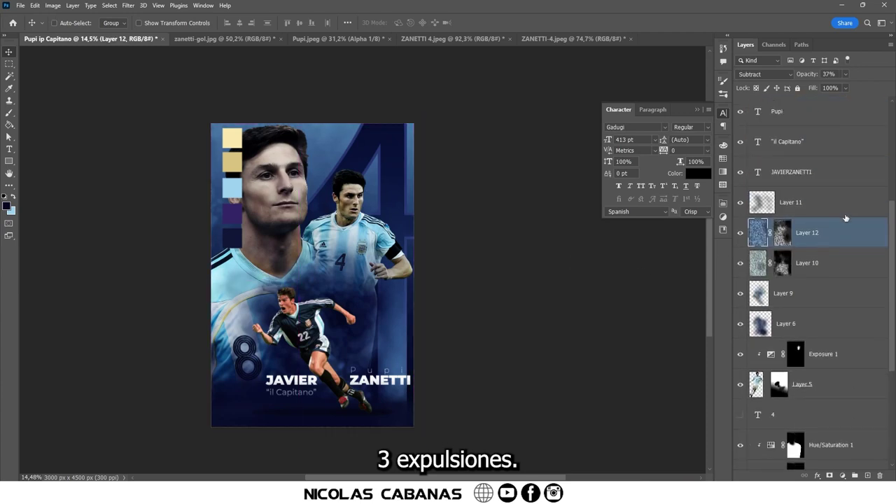
scroll(846, 218, down, 4)
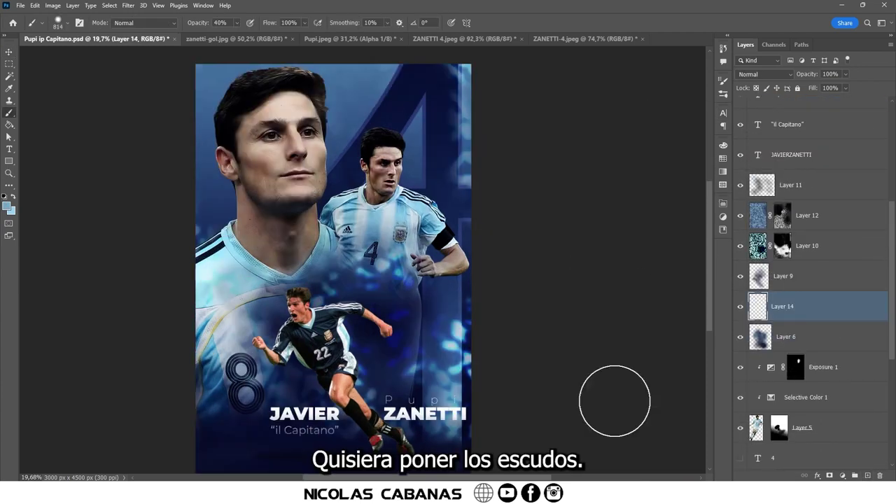
scroll(376, 302, up, 3)
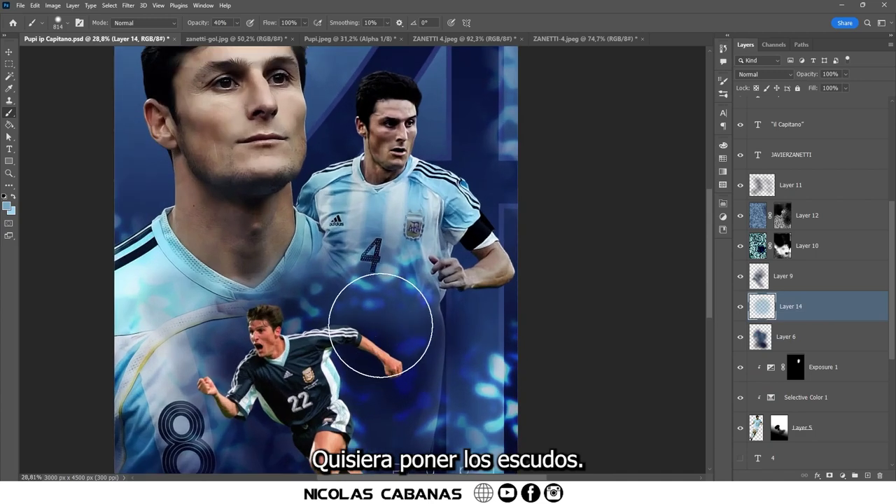
click(373, 332)
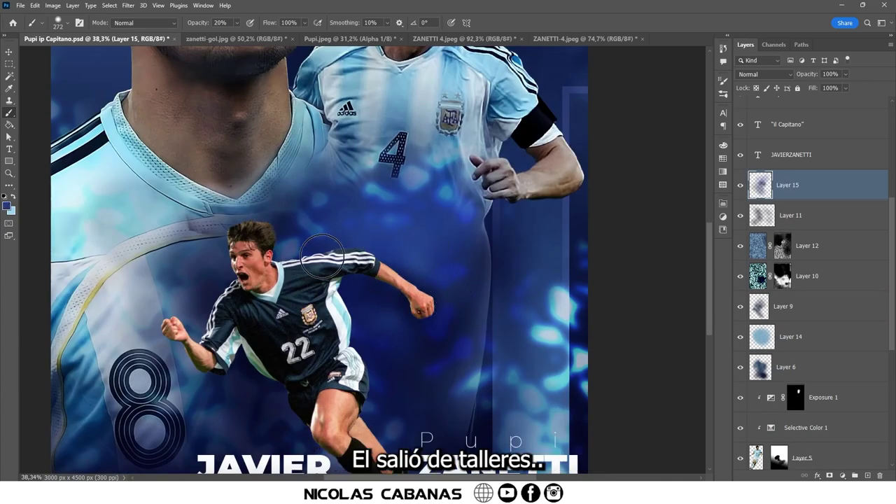
scroll(323, 254, down, 4)
scroll(378, 196, up, 2)
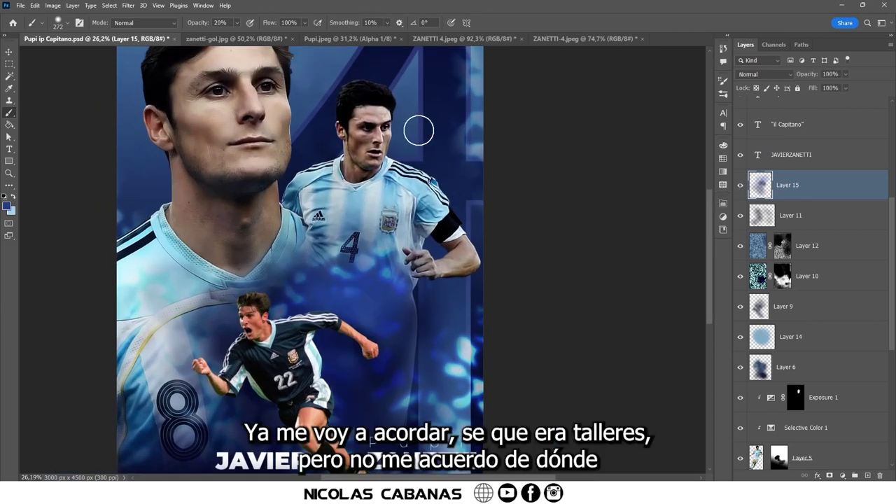
Save the poster, then open the Talleres, Banfield and Inter crest PNGs from the Pupi folder.
key(v)
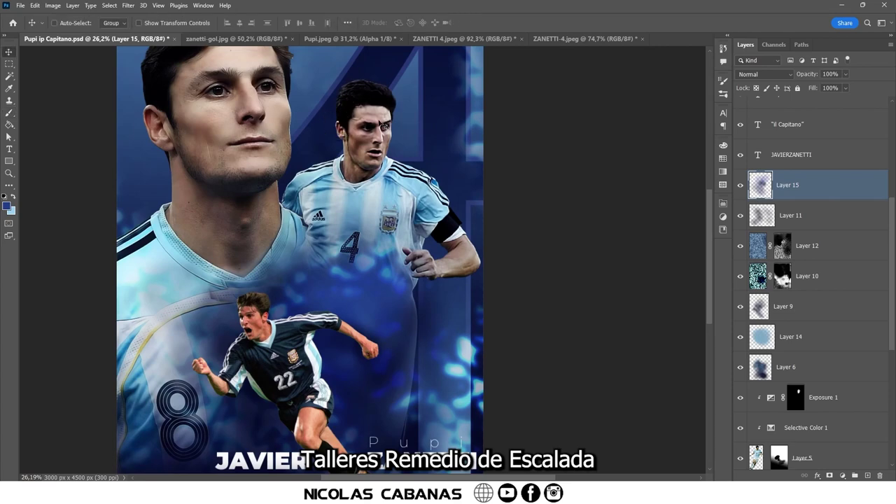
key(ctrl+s)
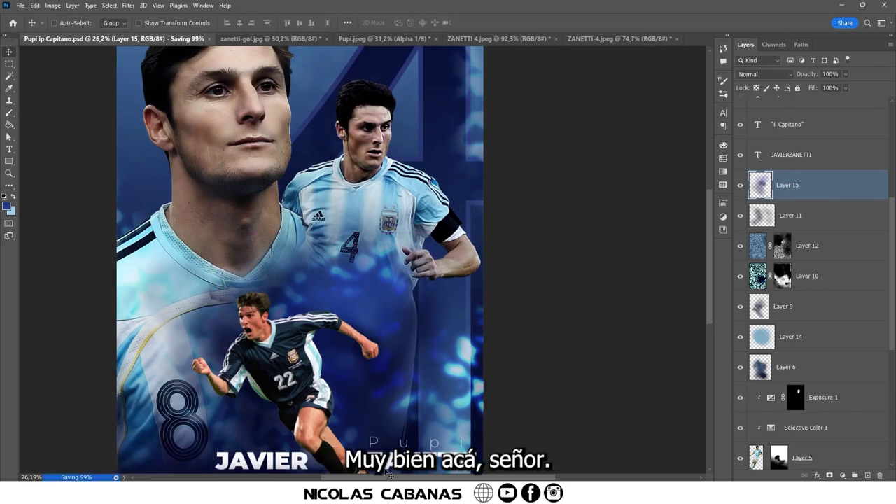
key(alt+Tab)
click(275, 66)
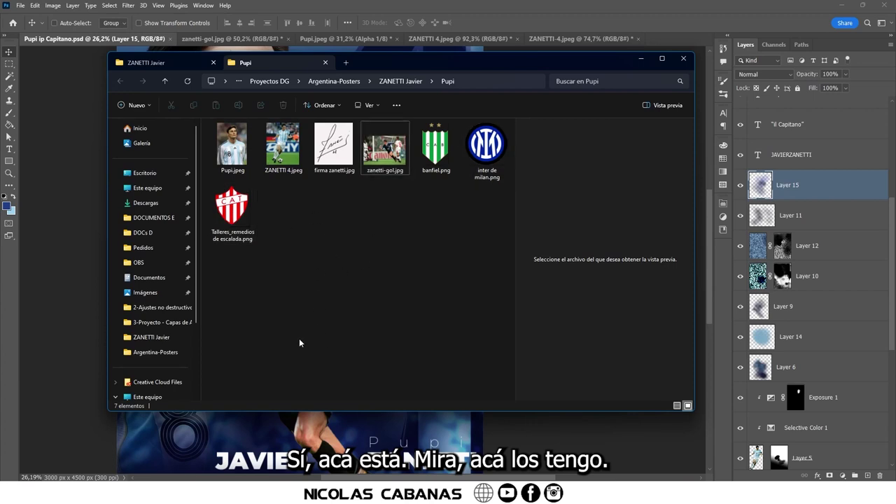
click(229, 231)
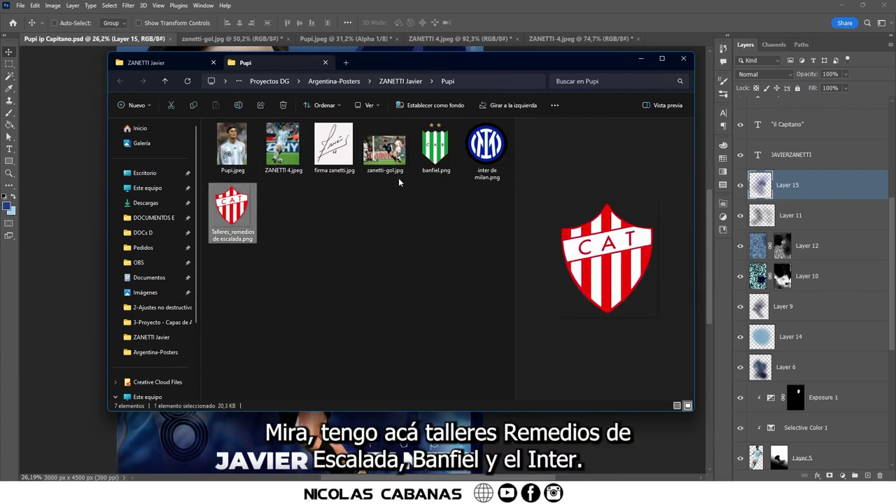
ctrl+click(436, 147)
ctrl+click(486, 148)
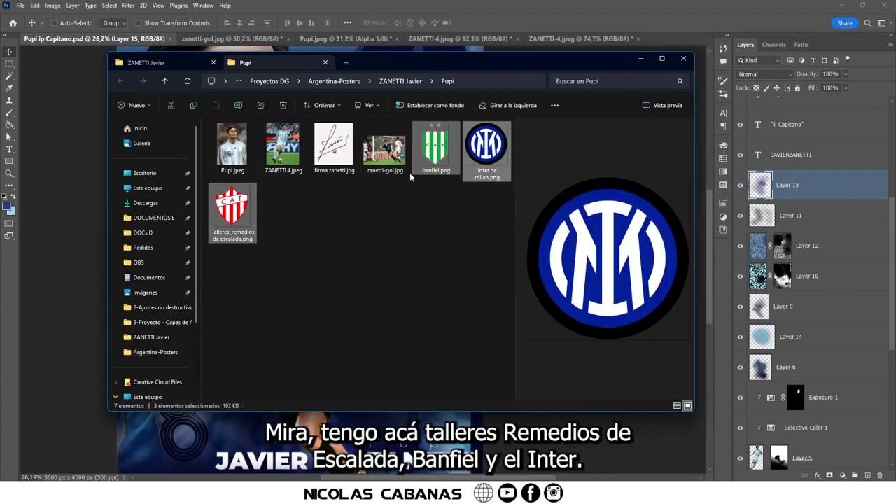
double_click(435, 151)
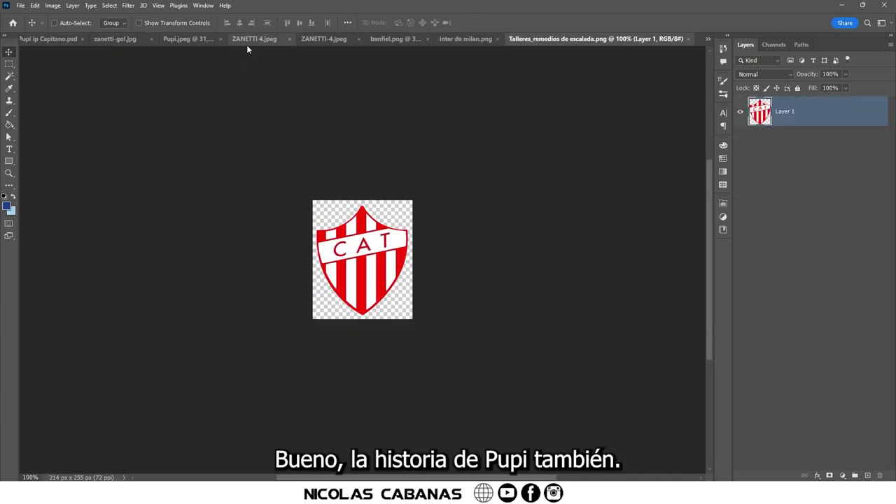
Drag the Talleres crest into the poster, raise its layer to the top, place it top-right.
click(51, 40)
click(581, 39)
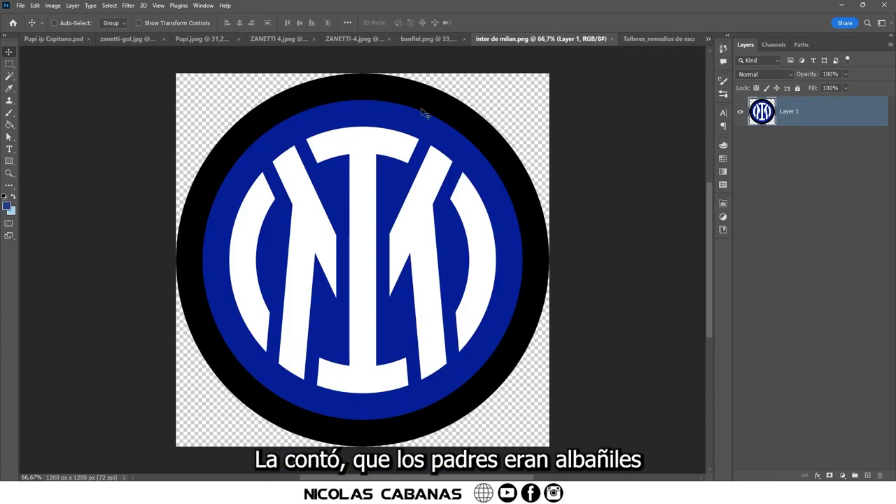
click(430, 40)
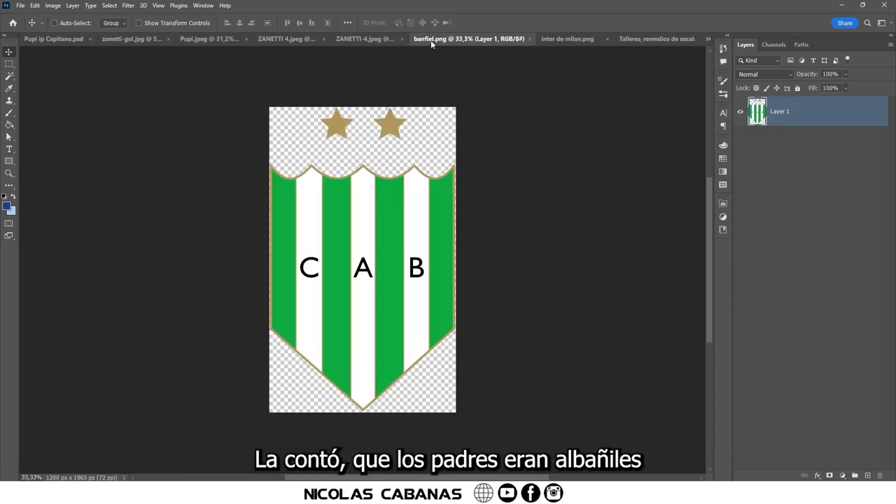
click(389, 40)
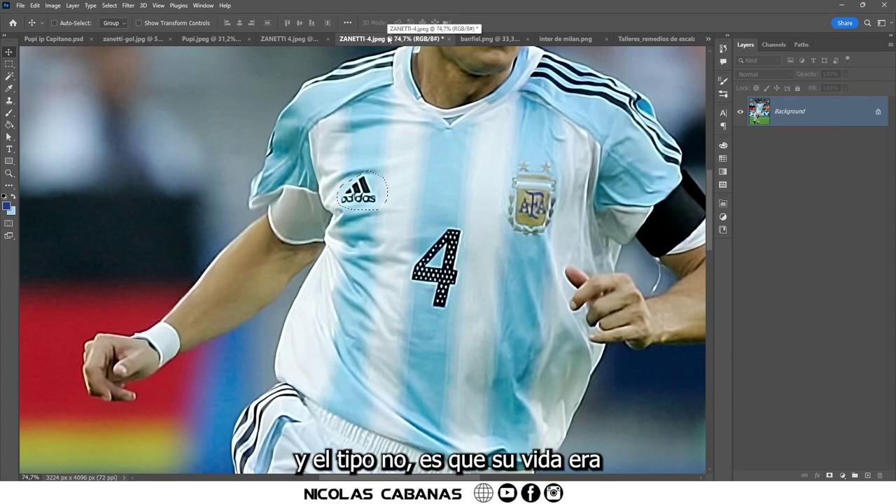
click(494, 39)
click(560, 46)
click(633, 40)
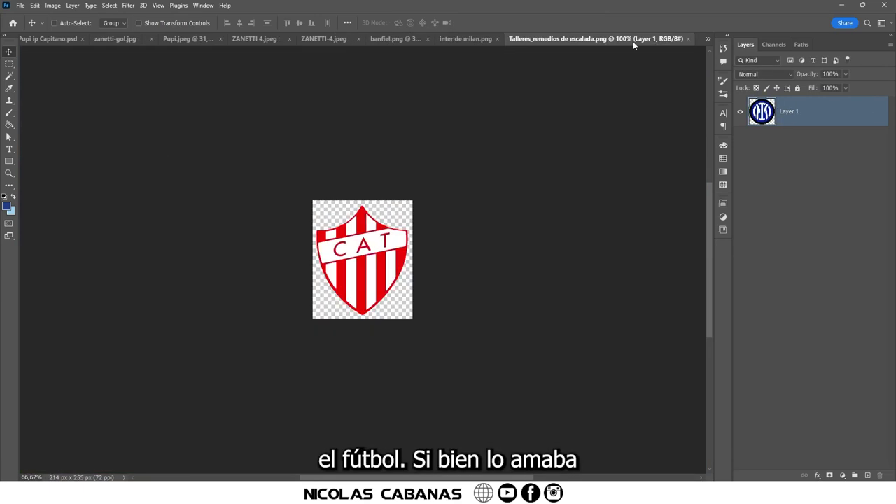
mouse_move(364, 259)
mouse_down()
mouse_move(102, 104)
mouse_move(38, 47)
mouse_move(392, 158)
mouse_up()
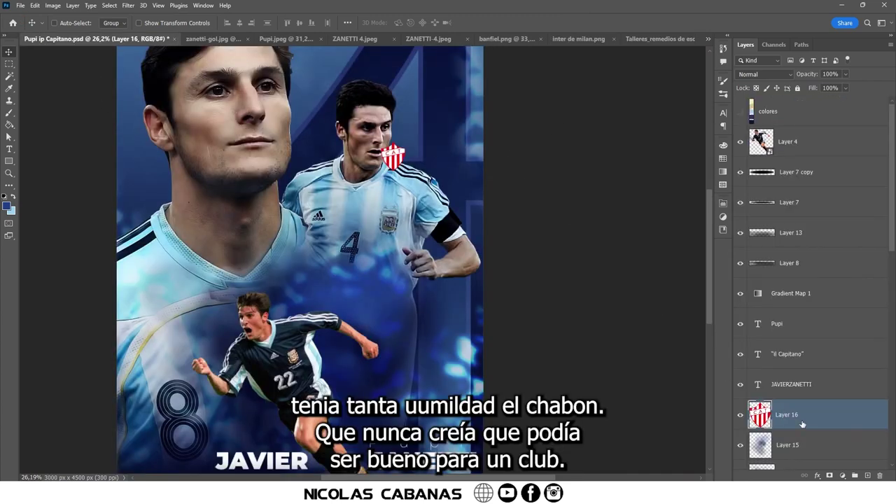
drag(803, 424, 805, 129)
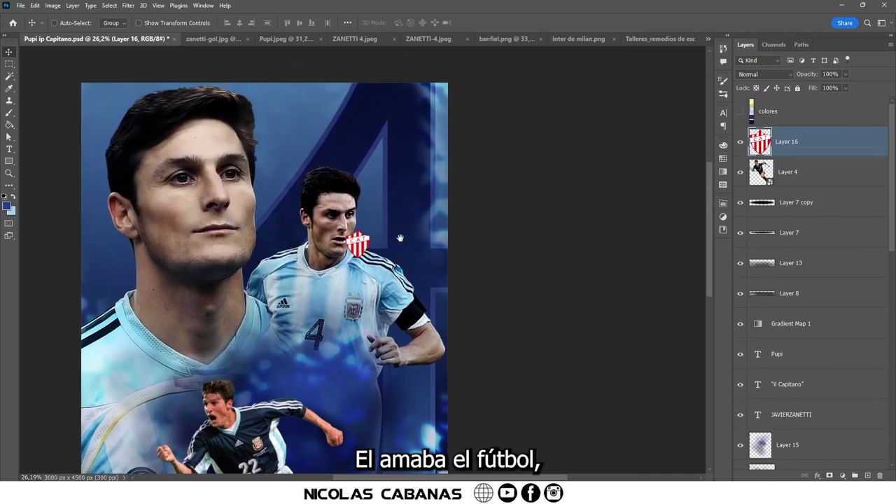
drag(359, 245, 424, 119)
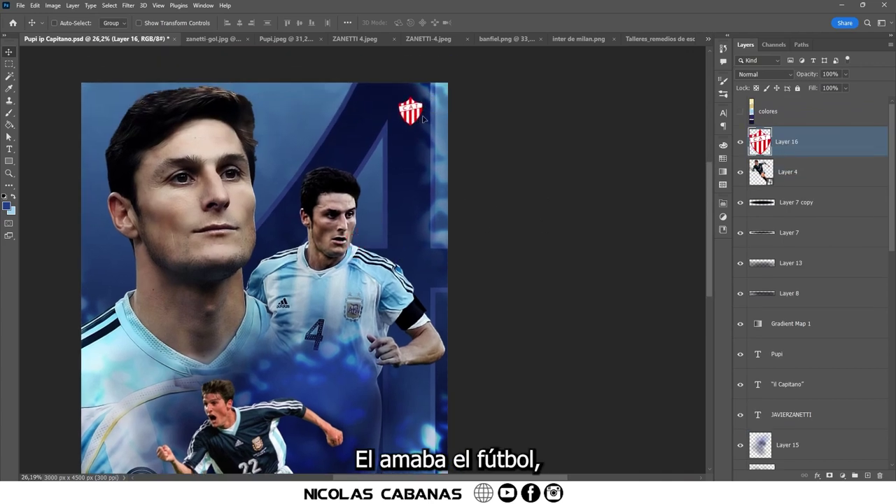
Drag the Banfield and inter de milan.png crests into the Zanetti poster.
click(574, 38)
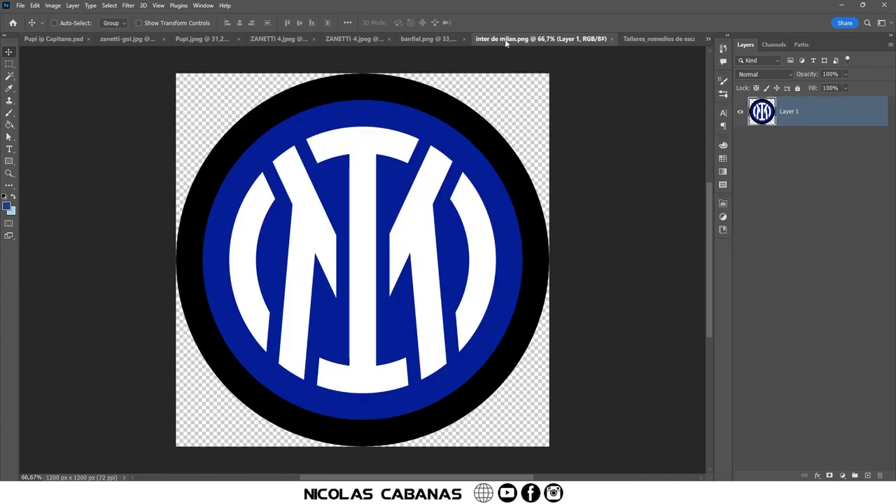
click(427, 41)
mouse_move(341, 179)
mouse_down()
mouse_move(53, 43)
mouse_move(343, 201)
mouse_up()
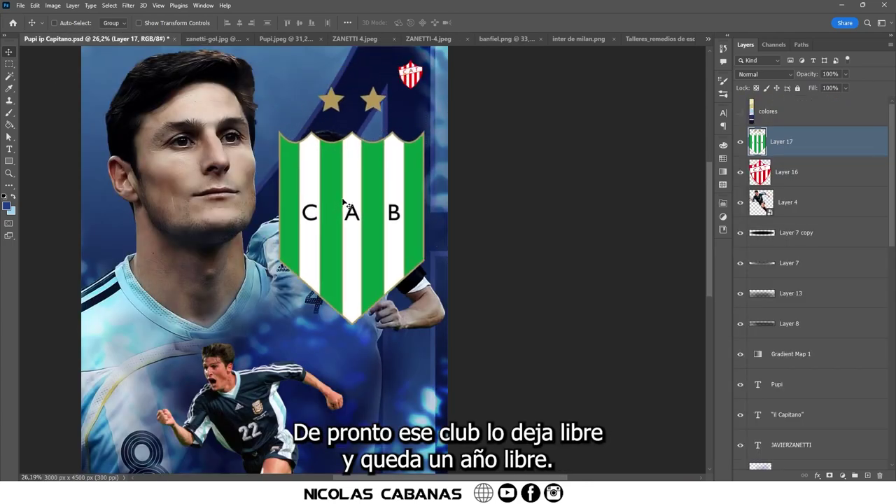
click(644, 40)
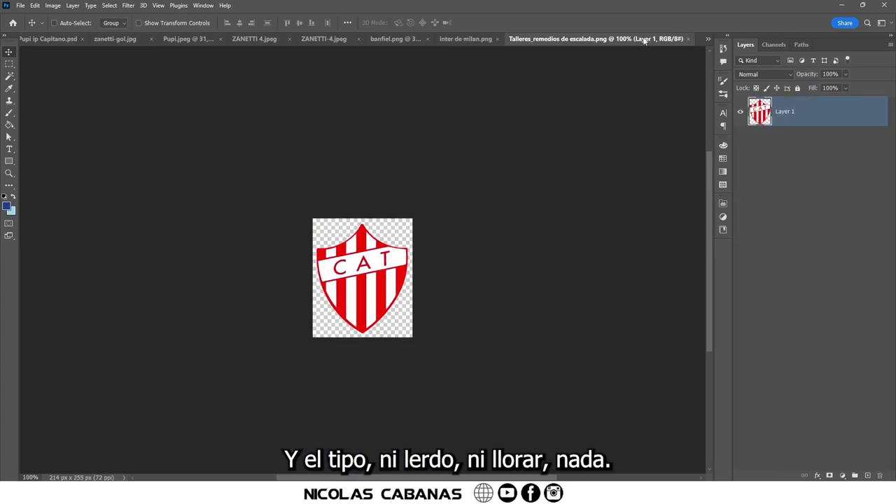
click(478, 39)
mouse_move(301, 140)
mouse_down()
mouse_move(99, 95)
mouse_move(378, 200)
mouse_move(337, 207)
mouse_up()
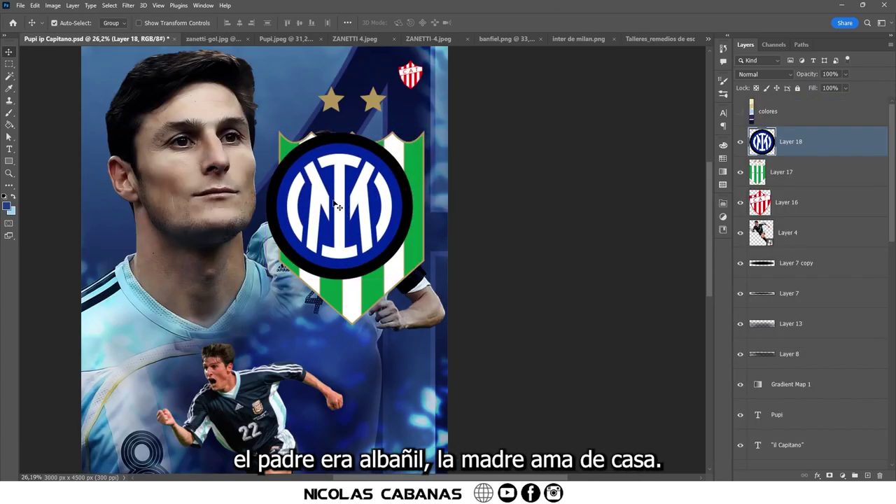
Shrink the Inter crest to about a quarter and the CAB shield to 82% below CAT.
key(ctrl+t)
mouse_move(267, 133)
mouse_down()
mouse_move(375, 242)
mouse_move(396, 180)
mouse_up()
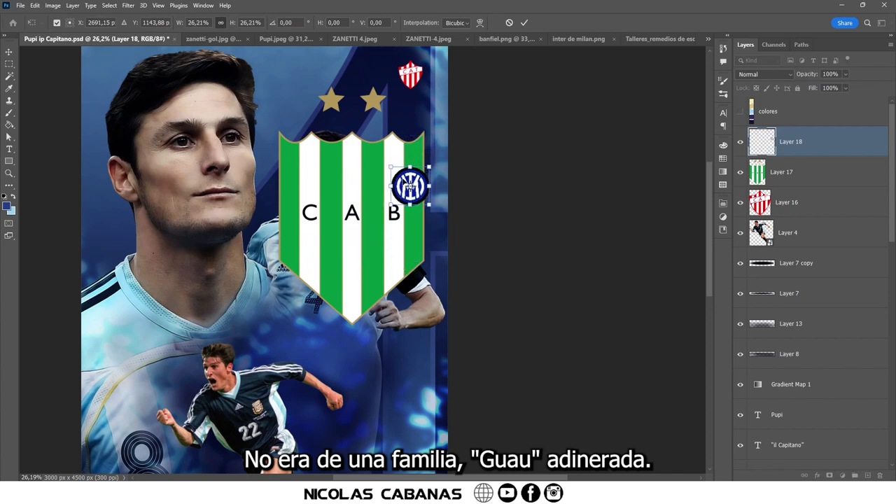
key(Return)
click(782, 171)
key(ctrl+t)
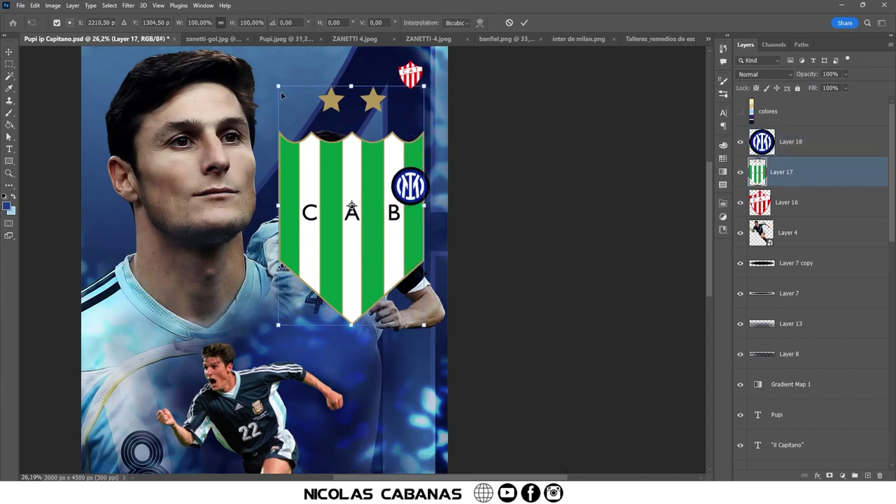
mouse_move(282, 95)
mouse_down()
mouse_move(386, 274)
mouse_move(411, 112)
mouse_move(418, 119)
mouse_up()
key(Return)
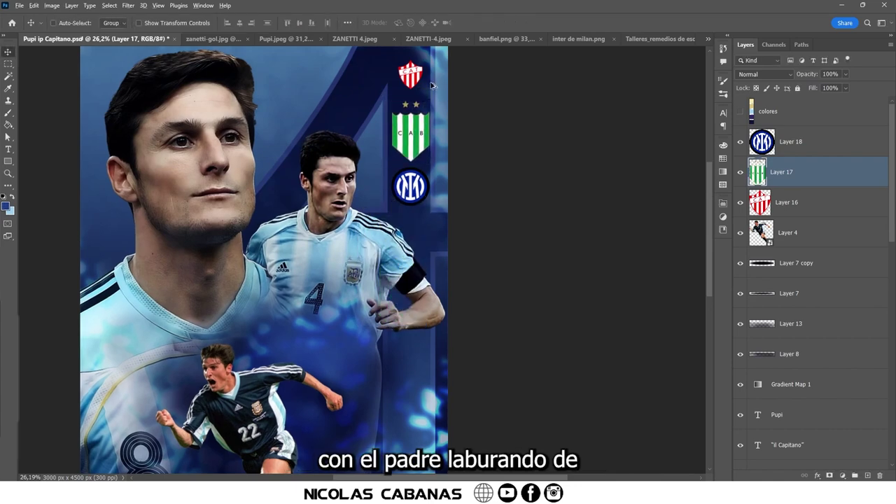
scroll(425, 117, up, 5)
key(ctrl+t)
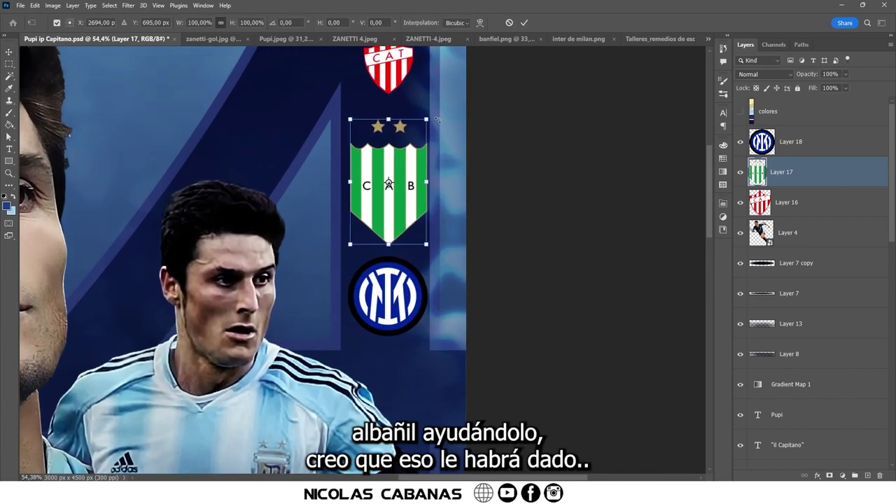
drag(427, 119, 420, 144)
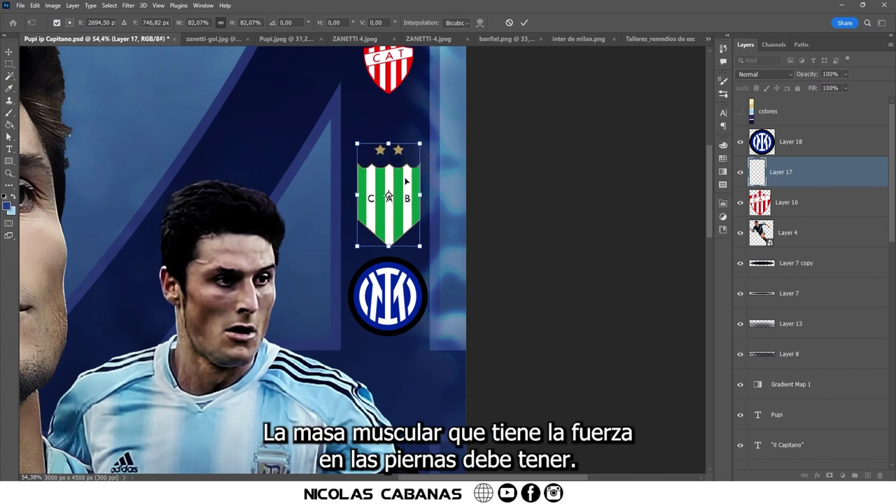
key(Return)
Enlarge the CAT crest to about 131% and align it with the column.
key(alt+bracketright)
drag(396, 127, 391, 209)
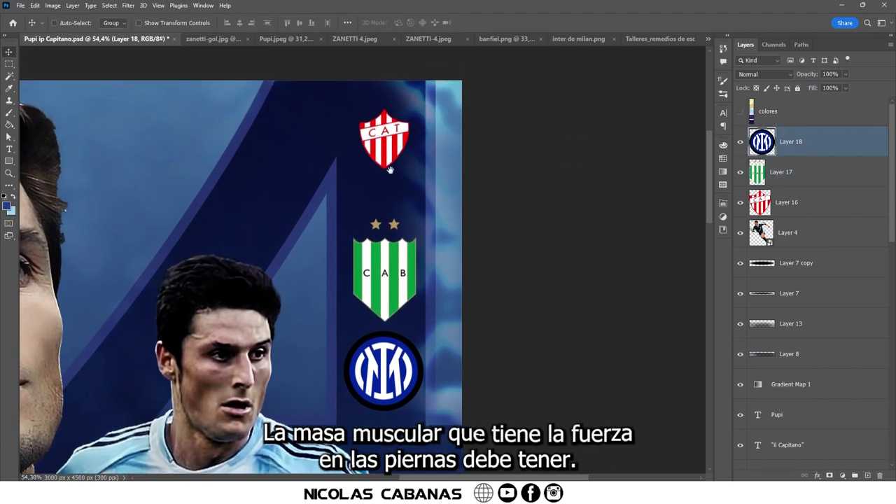
click(790, 204)
mouse_move(386, 143)
mouse_down()
mouse_move(377, 175)
mouse_move(416, 129)
mouse_up()
key(ctrl+t)
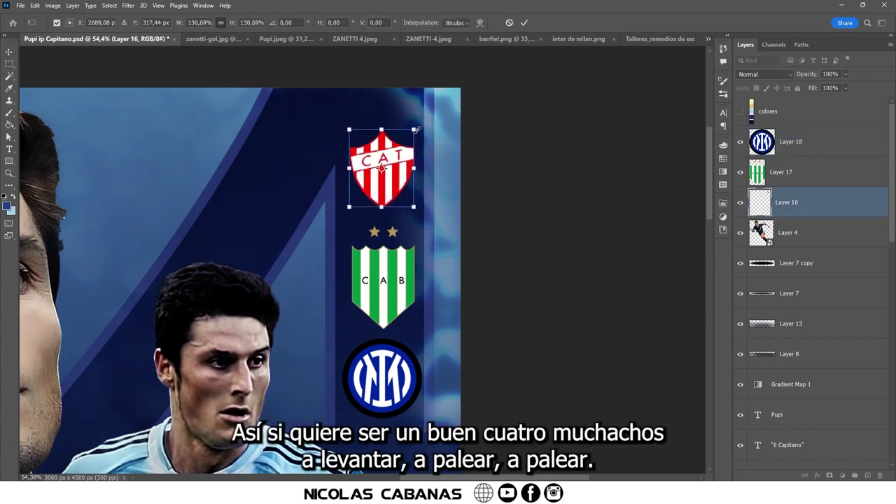
key(Return)
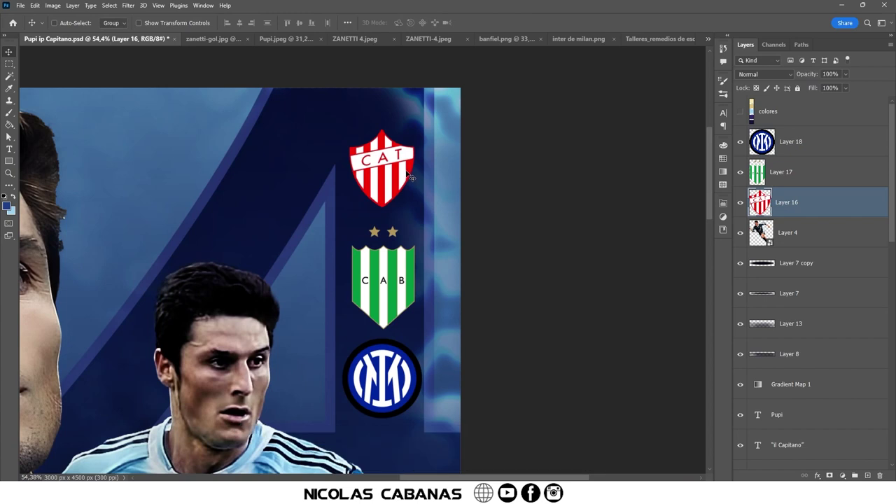
drag(411, 177, 413, 185)
Nudge the Inter and CAB crests down to even the spacing, then zoom out.
ctrl+click(396, 375)
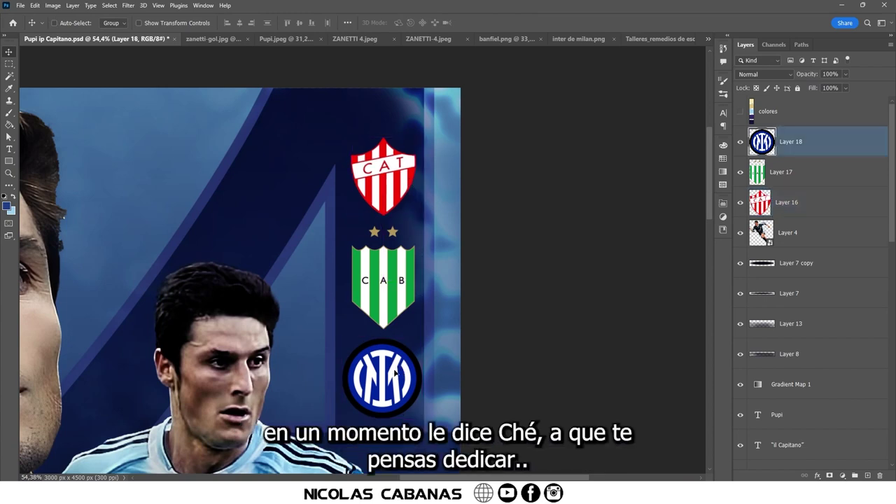
drag(396, 375, 395, 383)
ctrl+click(395, 299)
drag(395, 299, 396, 308)
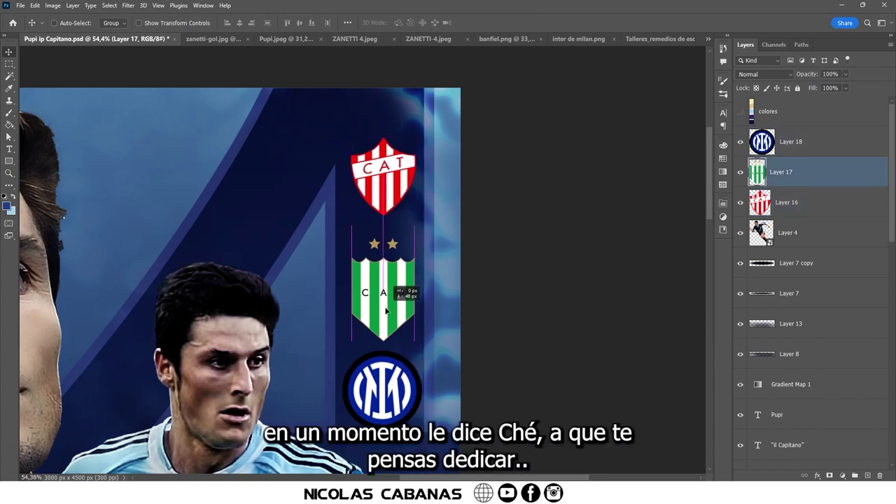
key(ctrl+minus)
key(ctrl+minus)
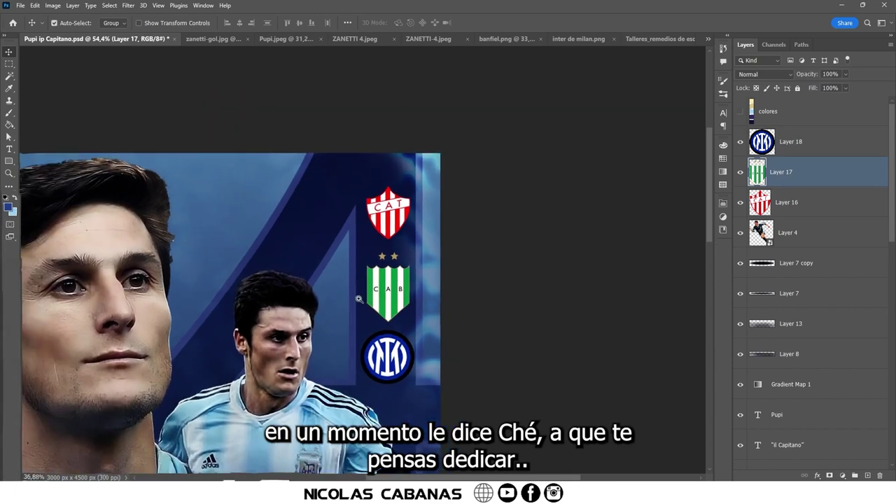
key(ctrl+minus)
key(ctrl+minus)
Add a new empty layer above Layer 7 copy and take the Brush tool.
scroll(360, 207, up, 1)
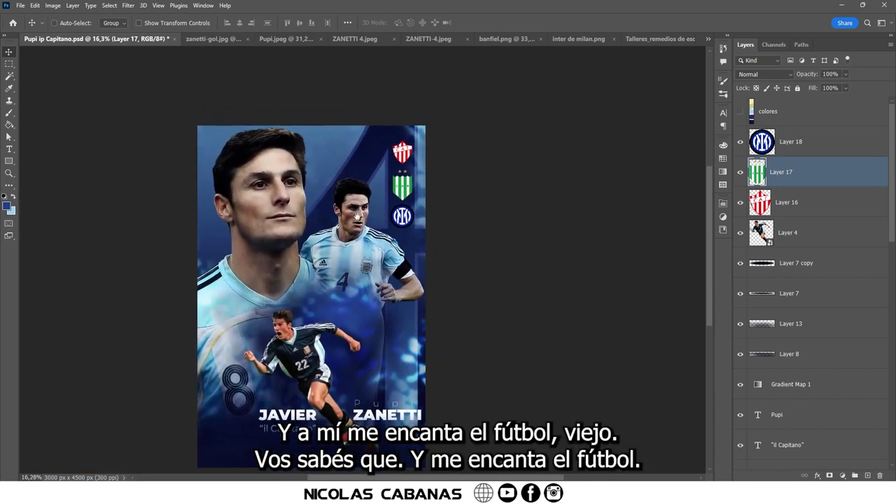
scroll(360, 208, up, 1)
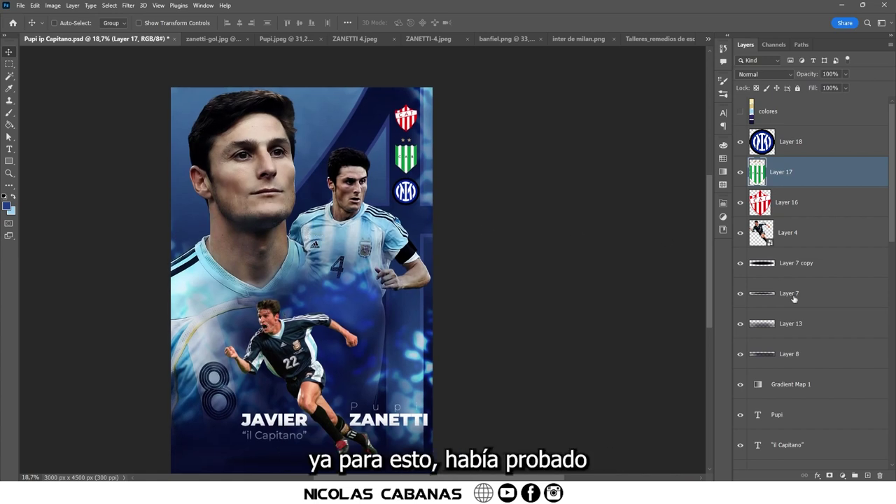
click(836, 274)
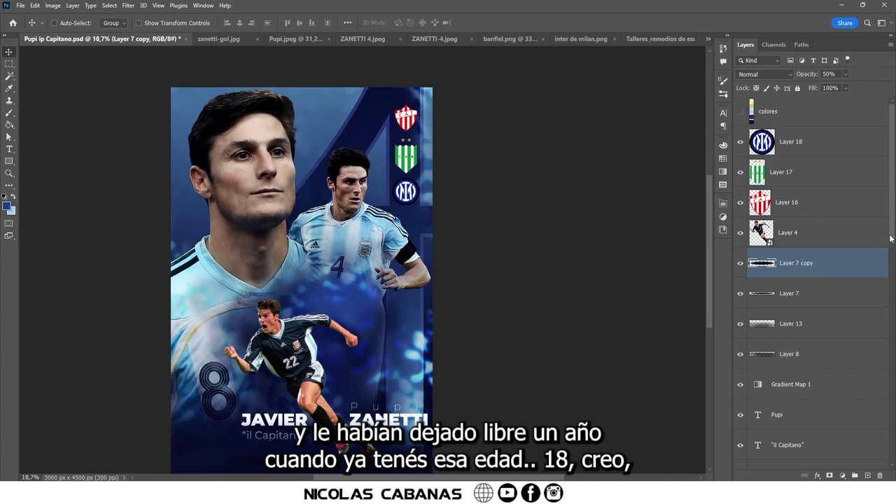
click(868, 475)
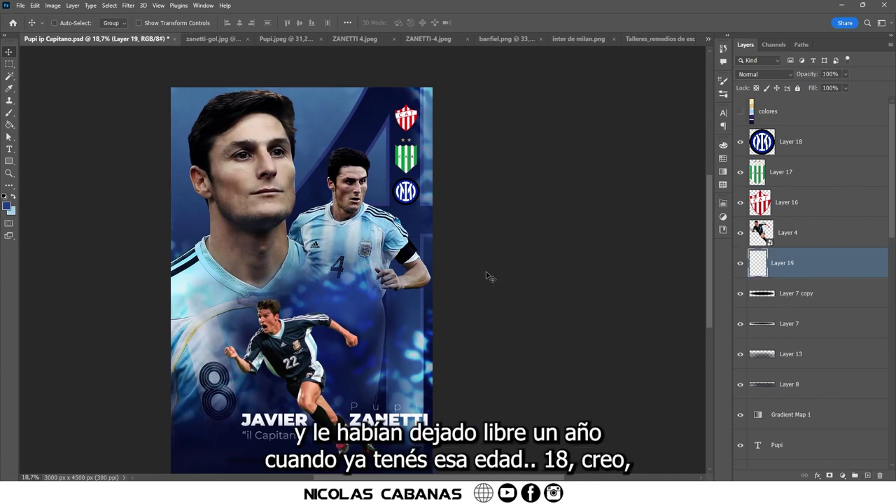
key(b)
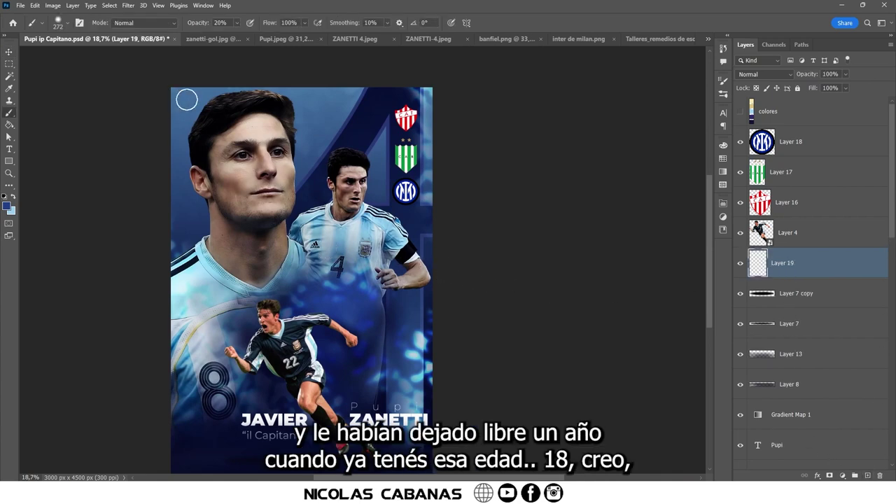
Paint blue strokes over Zanetti's hair at 20% opacity and blend the layer in Hard Light.
scroll(212, 282, up, 2)
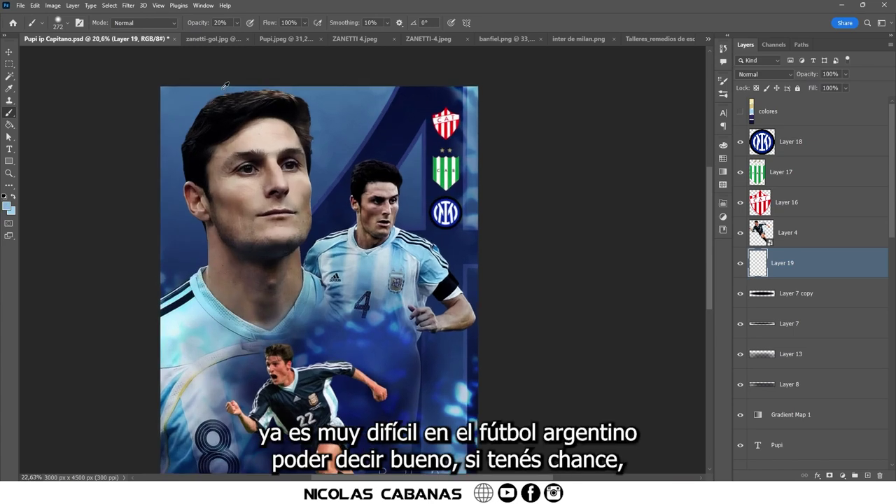
scroll(217, 231, up, 2)
scroll(230, 160, up, 2)
scroll(228, 150, up, 2)
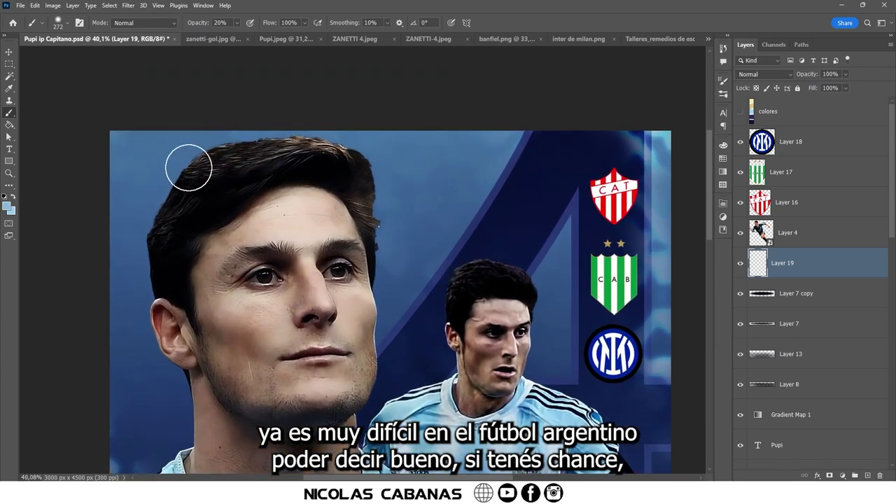
scroll(203, 161, up, 2)
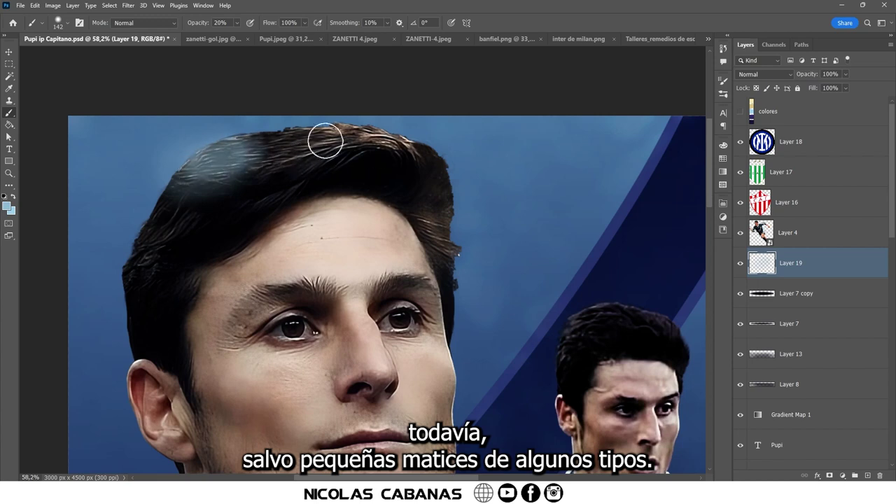
drag(326, 138, 373, 140)
mouse_move(290, 166)
mouse_down()
mouse_move(166, 221)
mouse_move(152, 284)
mouse_up()
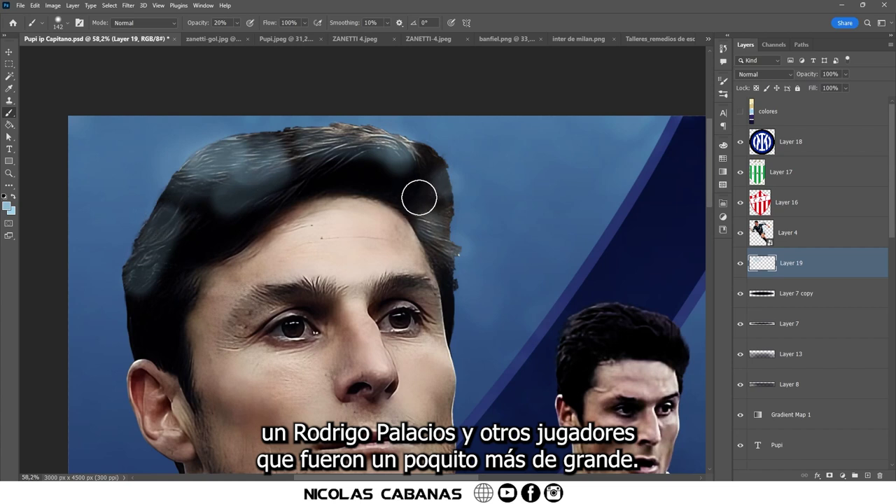
drag(448, 160, 434, 162)
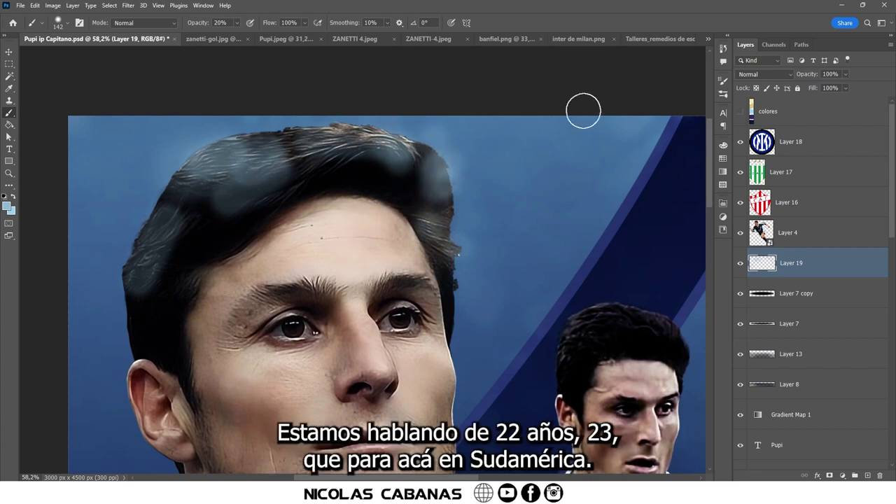
click(750, 73)
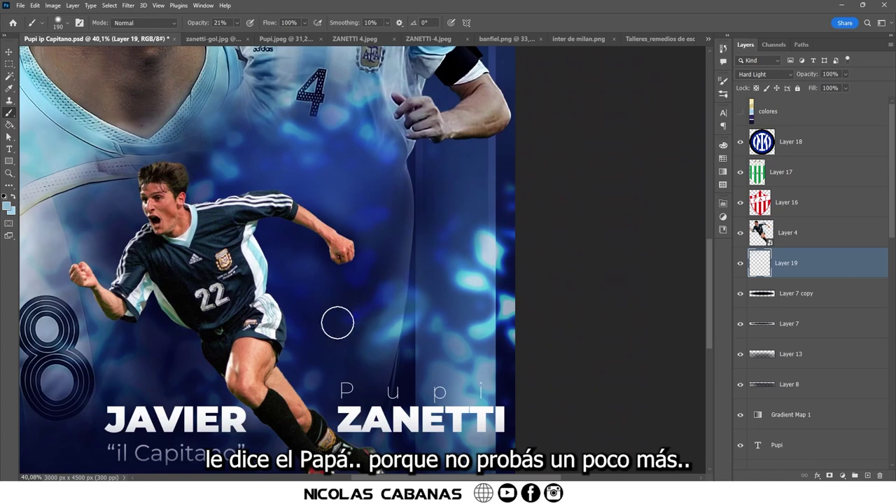
Soften and shrink the brush, then bring the smaller Zanetti portrait into view.
right_click(453, 274)
key(Return)
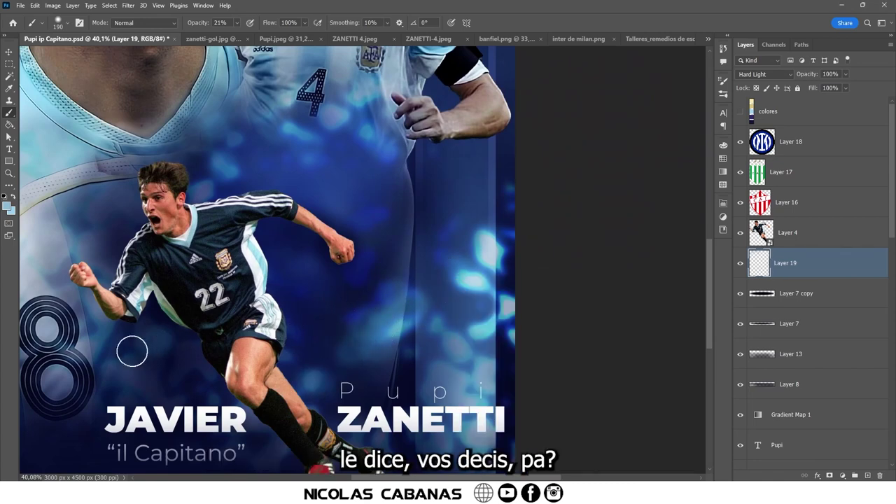
drag(91, 357, 161, 394)
drag(145, 148, 198, 271)
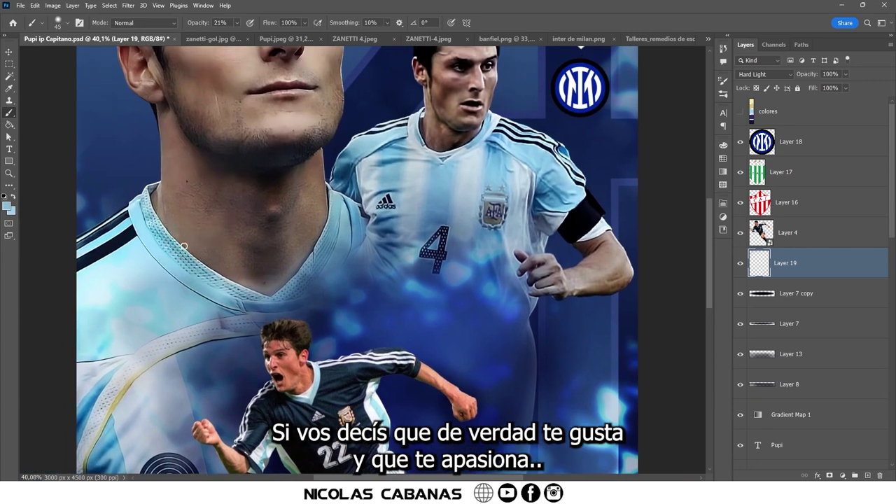
drag(381, 239, 355, 279)
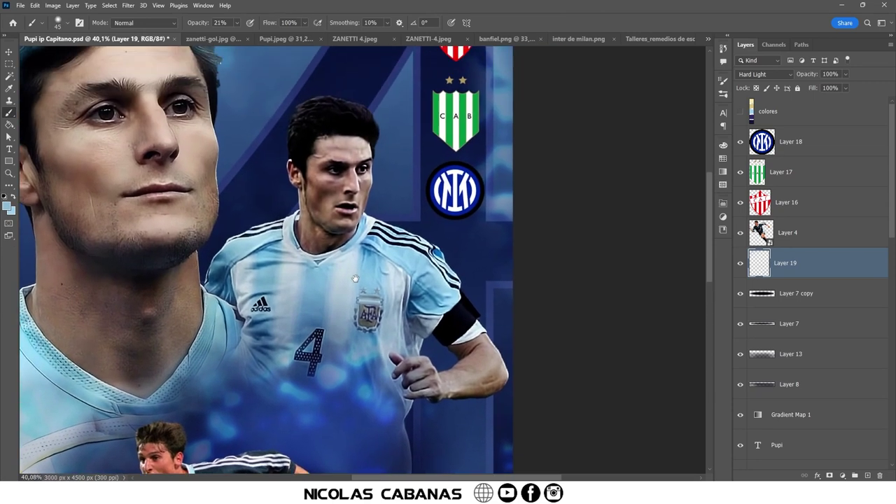
scroll(363, 163, up, 2)
scroll(343, 119, up, 2)
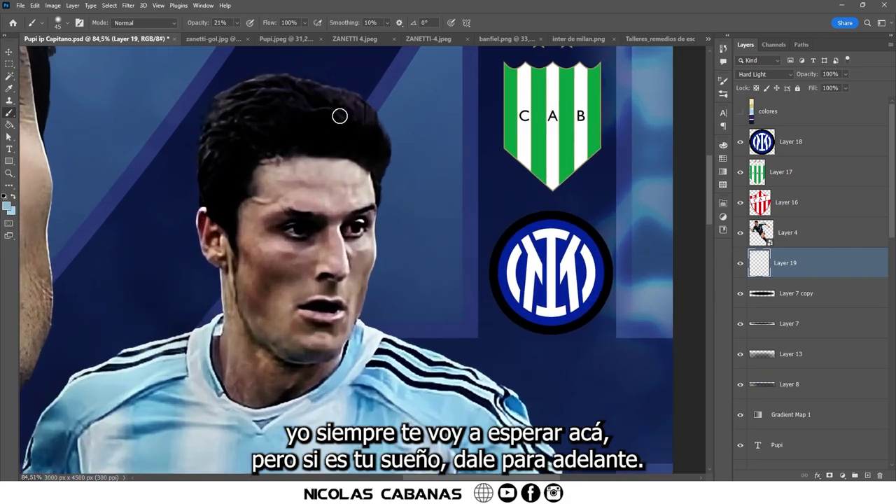
scroll(351, 173, up, 2)
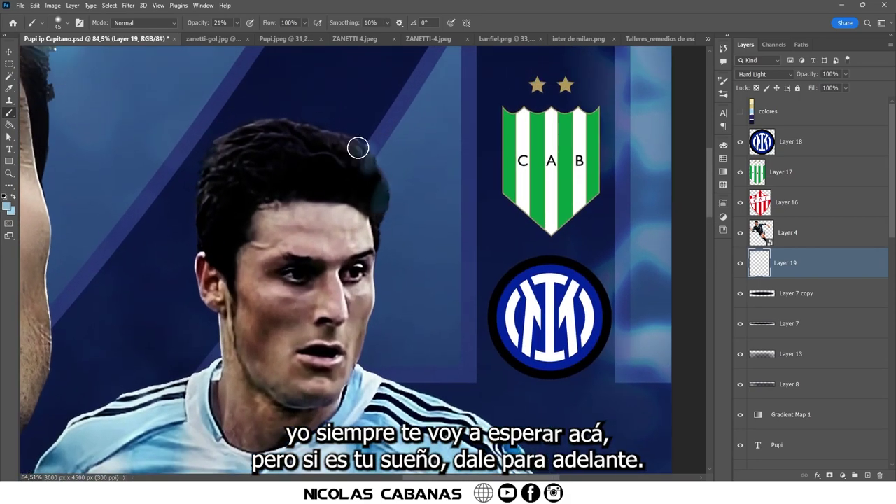
Paint a soft blue glow along the forearm and elbow beside the black armband.
key(bracketright)
key(bracketright)
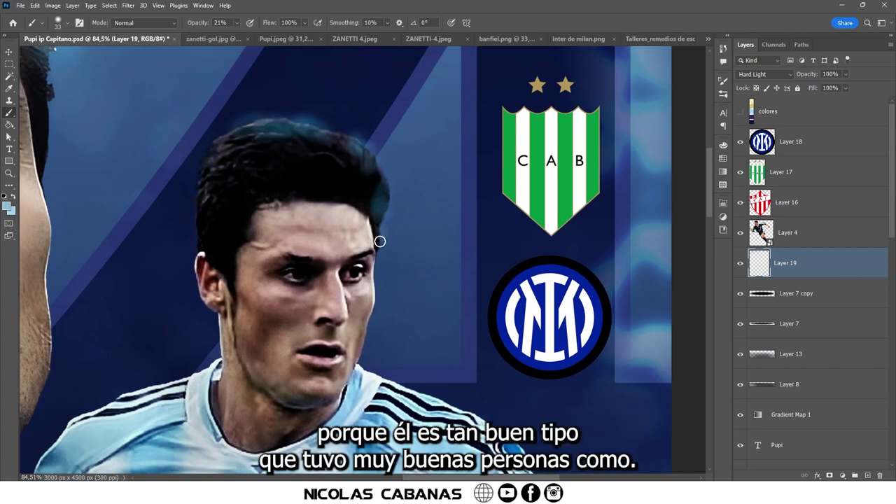
key(bracketright)
key(bracketright)
key(bracketright)
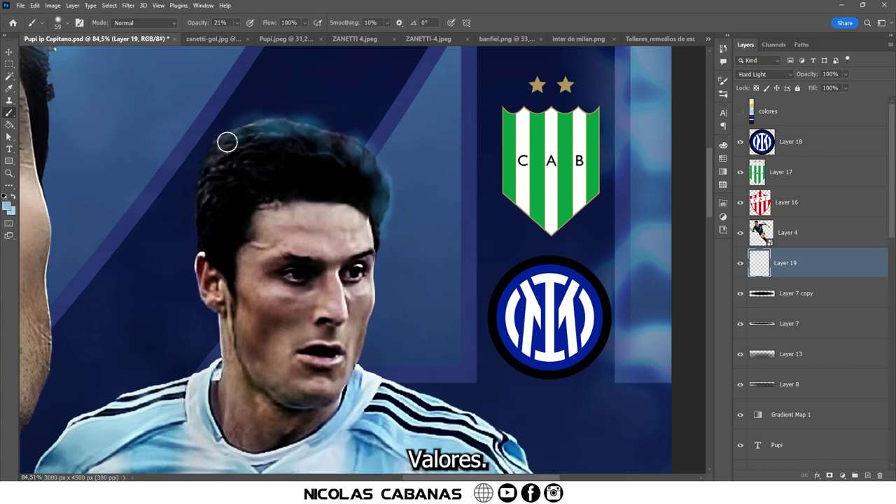
drag(221, 275, 136, 157)
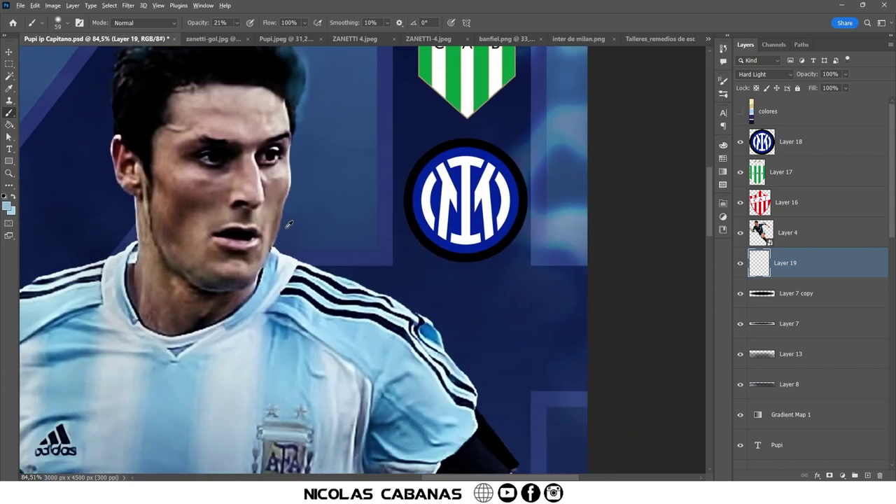
key(bracketright)
key(bracketright)
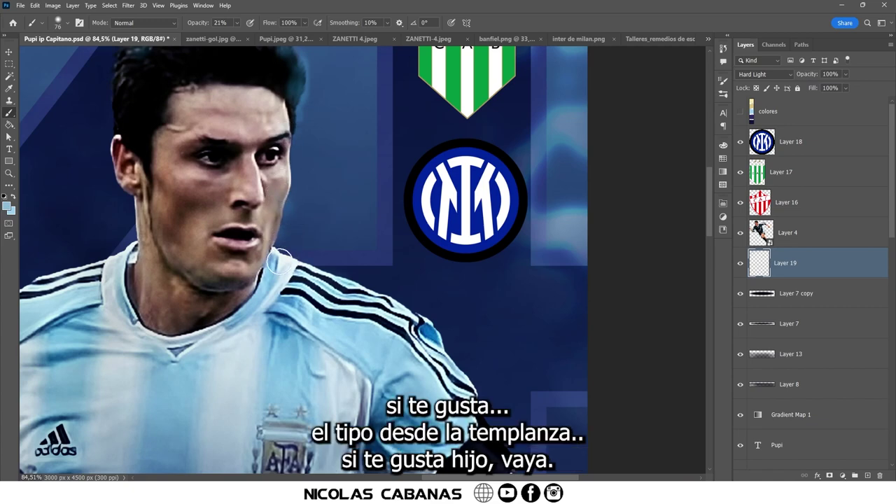
drag(369, 281, 312, 246)
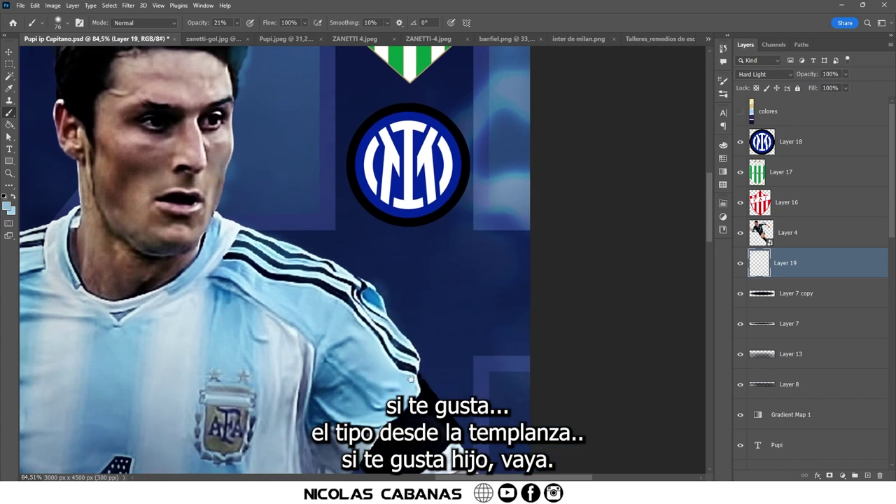
drag(412, 379, 321, 273)
drag(388, 358, 355, 301)
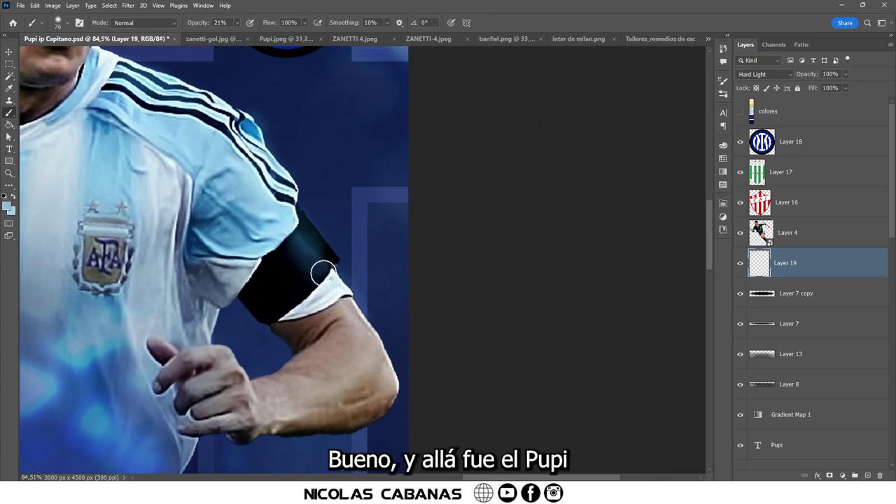
scroll(386, 411, up, 3)
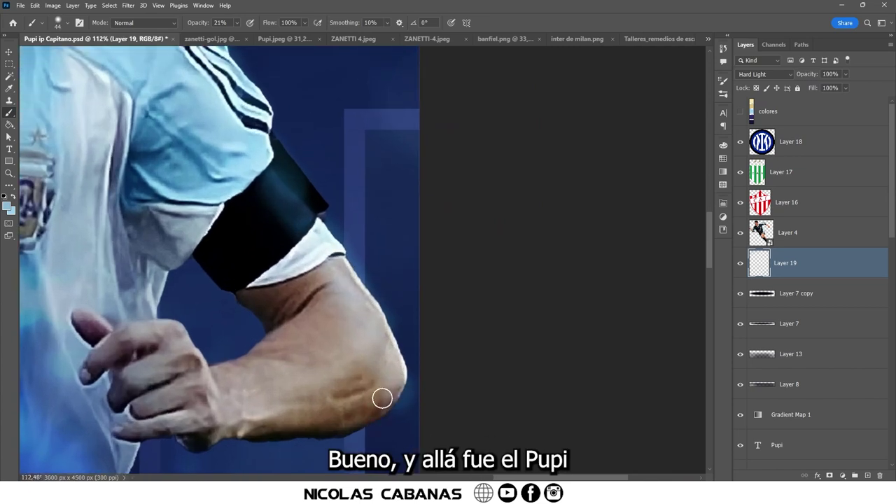
mouse_move(382, 399)
mouse_down()
mouse_move(334, 435)
mouse_move(292, 424)
mouse_move(324, 434)
mouse_move(203, 437)
mouse_up()
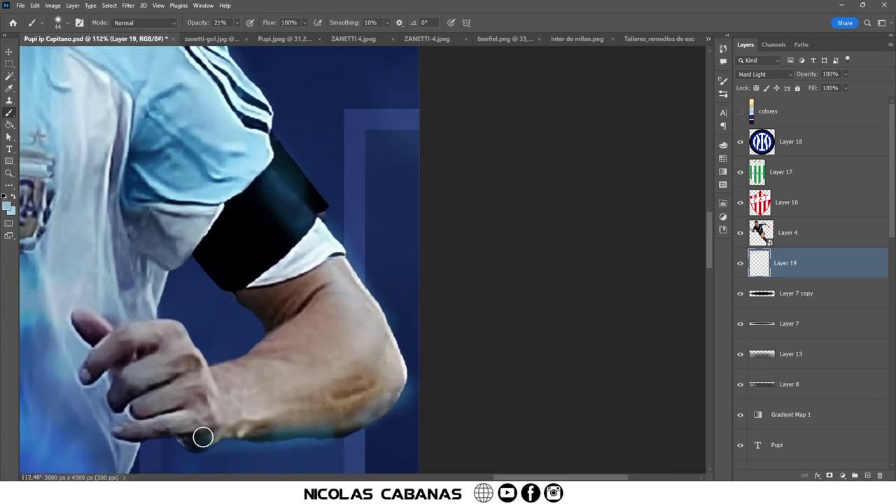
Add light blue strokes along the smaller figure's hair contour.
drag(152, 269, 383, 339)
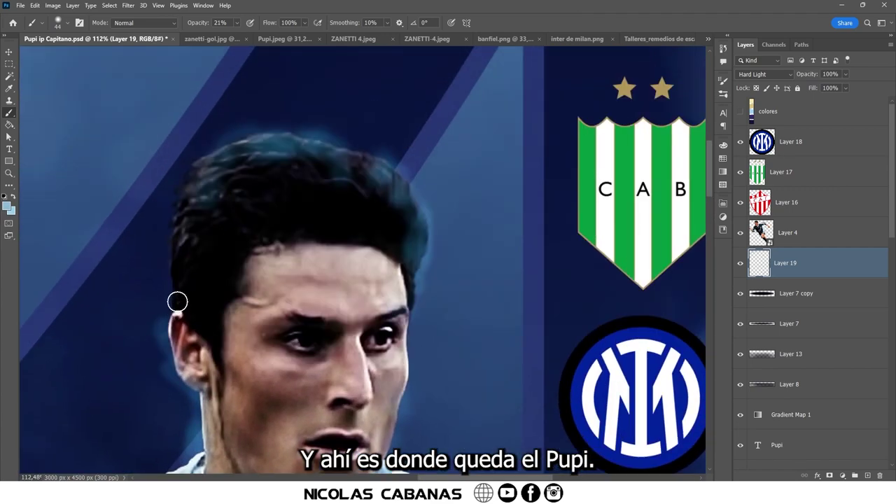
mouse_move(177, 302)
mouse_down()
mouse_move(174, 196)
mouse_move(180, 232)
mouse_move(200, 168)
mouse_up()
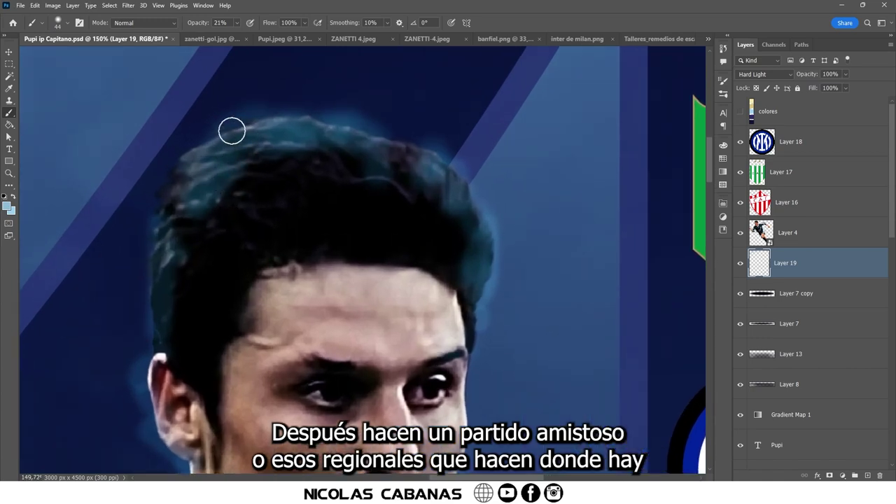
scroll(201, 133, up, 3)
scroll(231, 175, down, 2)
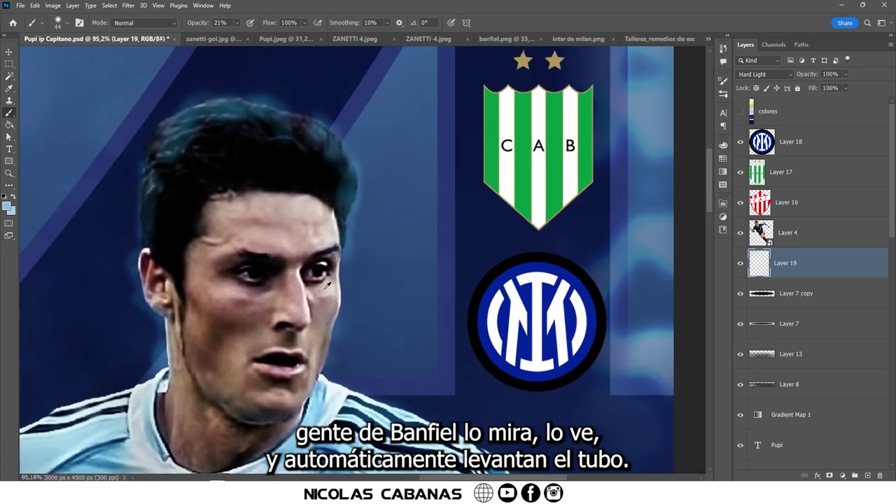
scroll(259, 210, down, 2)
scroll(275, 232, down, 2)
Resize the brush while bringing the large portrait's jaw, neck and club crests into view.
key(bracketright)
key(bracketright)
key(bracketright)
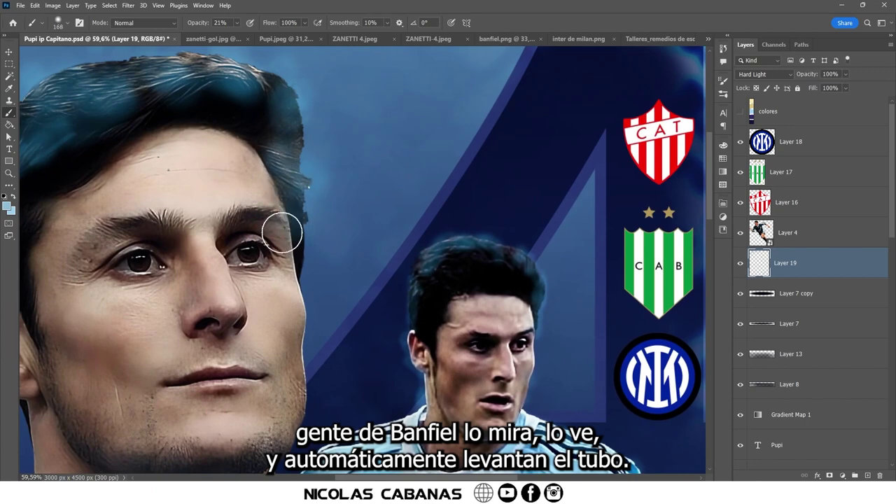
scroll(280, 232, down, 2)
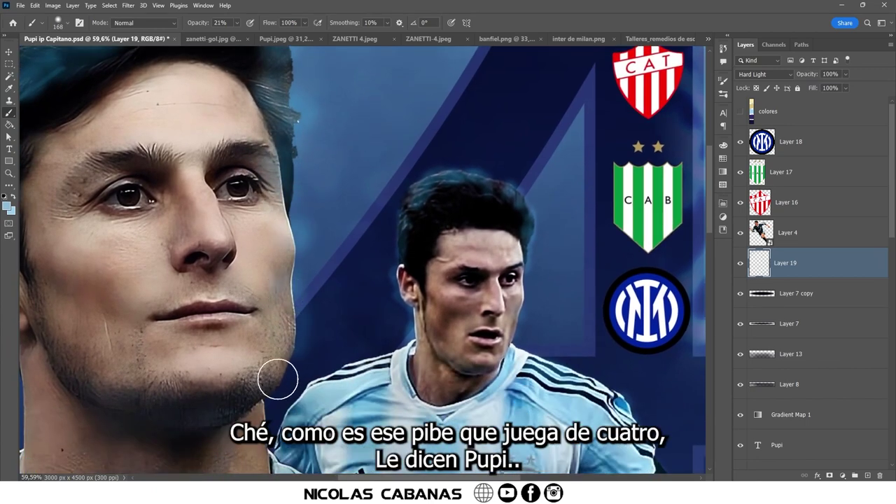
drag(273, 387, 286, 270)
key(bracketleft)
key(bracketleft)
key(bracketleft)
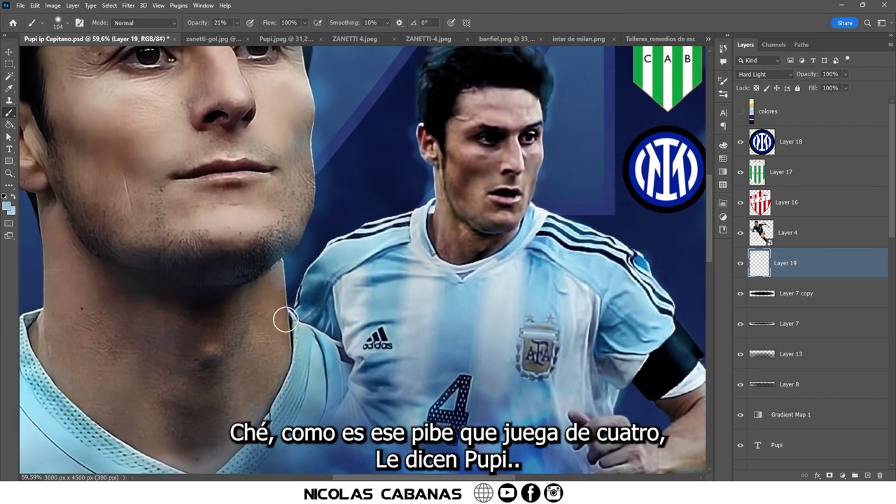
mouse_move(310, 191)
mouse_down()
mouse_move(280, 231)
mouse_move(286, 255)
mouse_up()
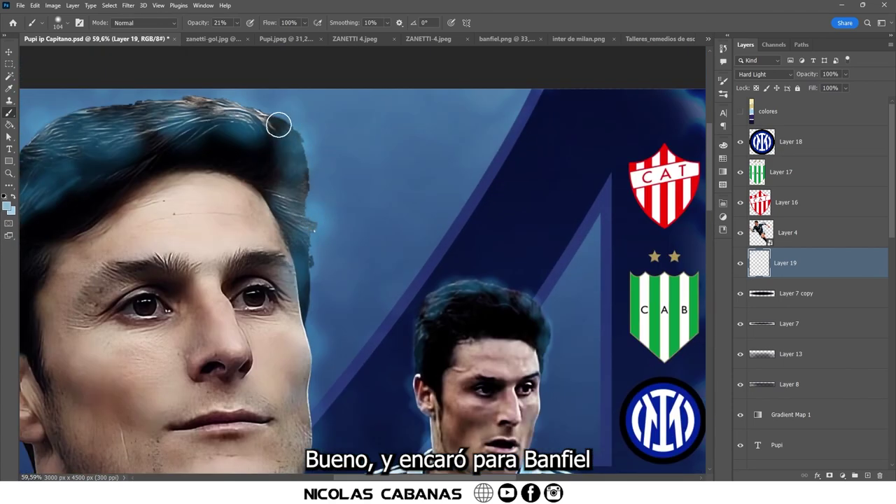
scroll(277, 125, down, 3)
scroll(314, 245, down, 2)
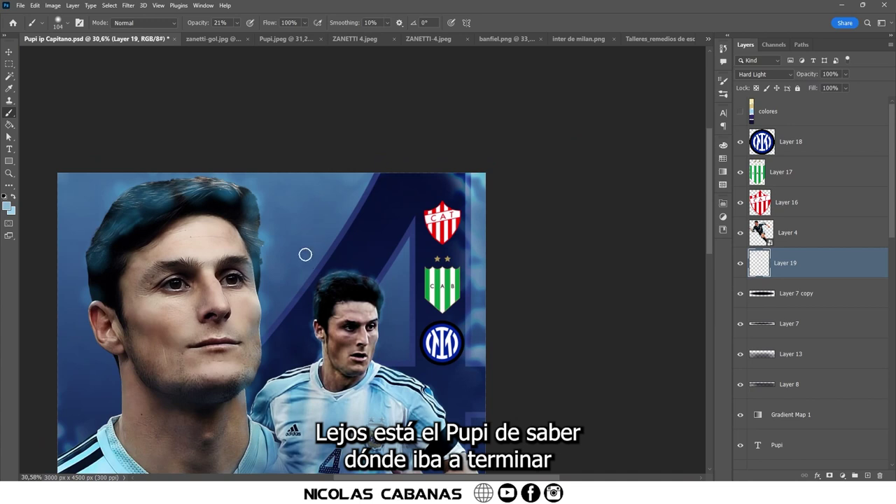
Switch the brush blend mode to Hard Light and make the brush much smaller.
click(167, 23)
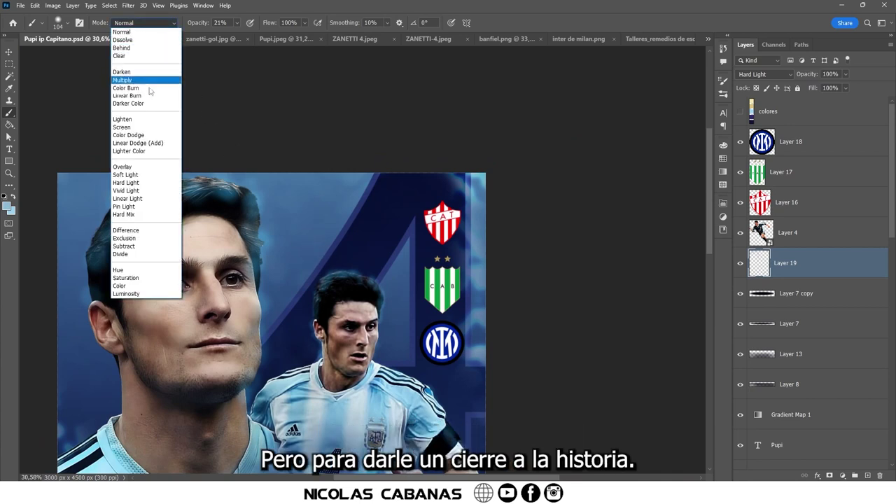
click(130, 184)
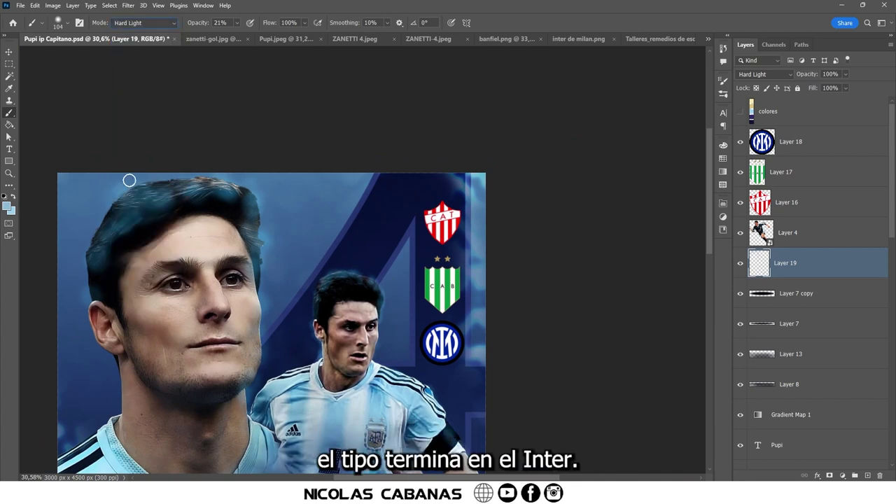
scroll(245, 194, up, 5)
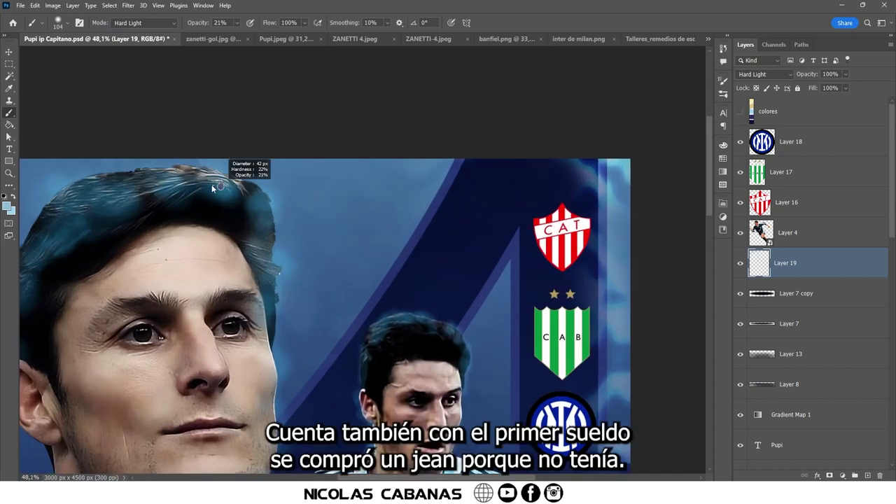
scroll(205, 185, up, 2)
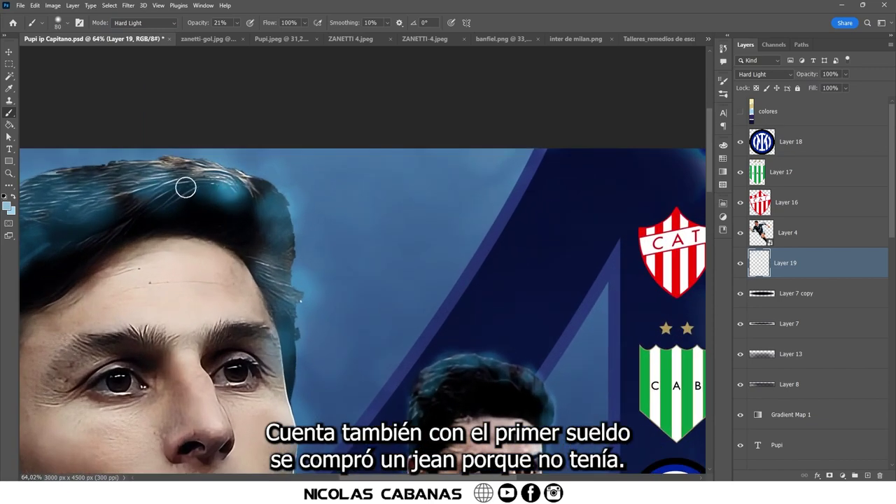
right_click(161, 186)
key(Return)
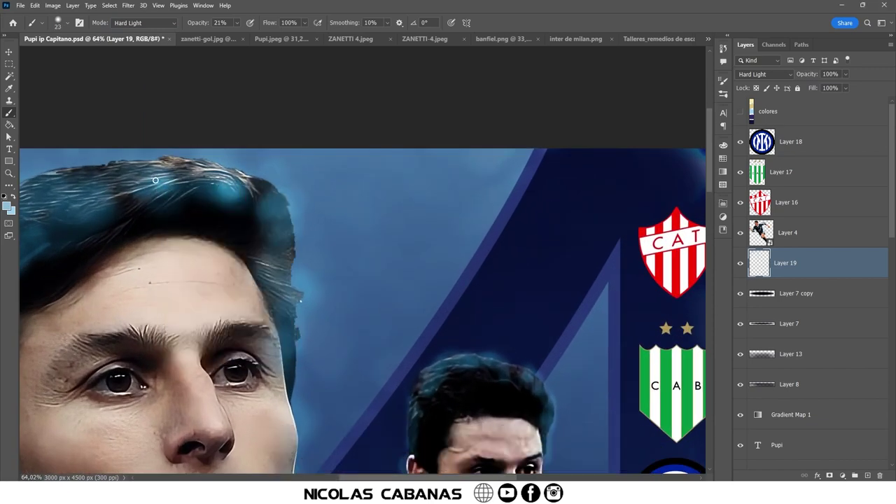
With a broad brush at 6% opacity, brush faint blue light over the large portrait's hair.
drag(81, 202, 189, 198)
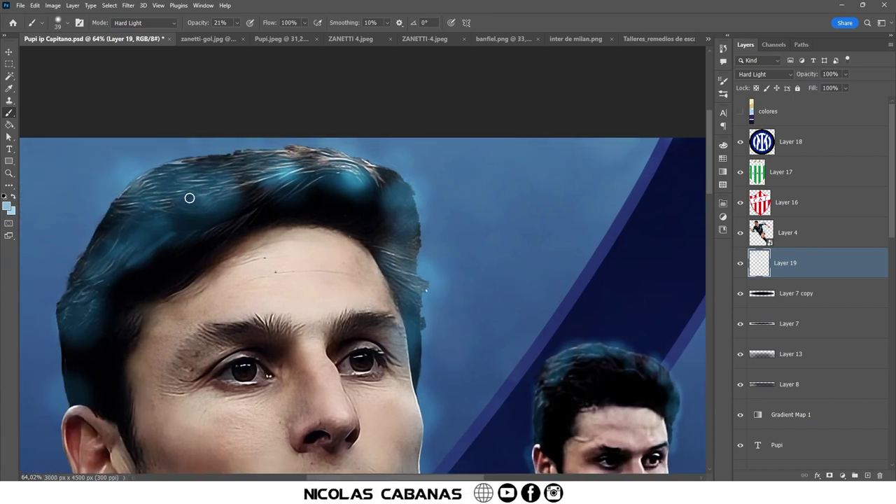
scroll(144, 201, down, 2)
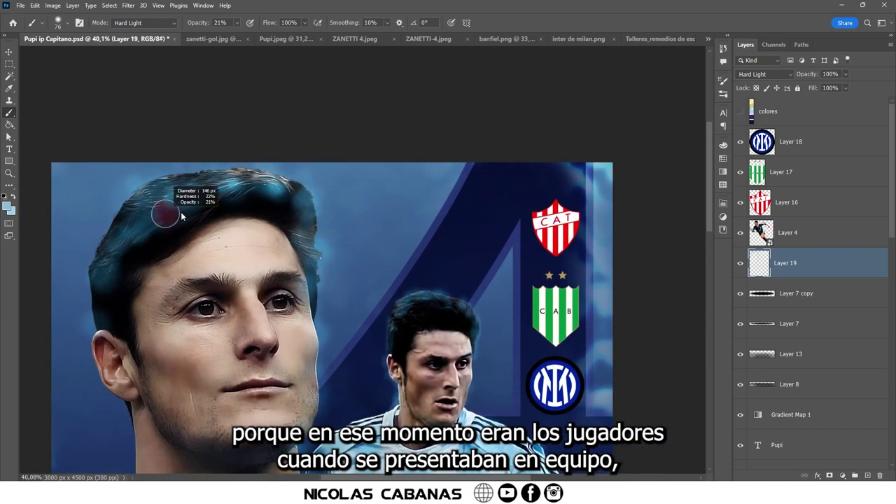
drag(161, 200, 191, 193)
drag(236, 32, 226, 33)
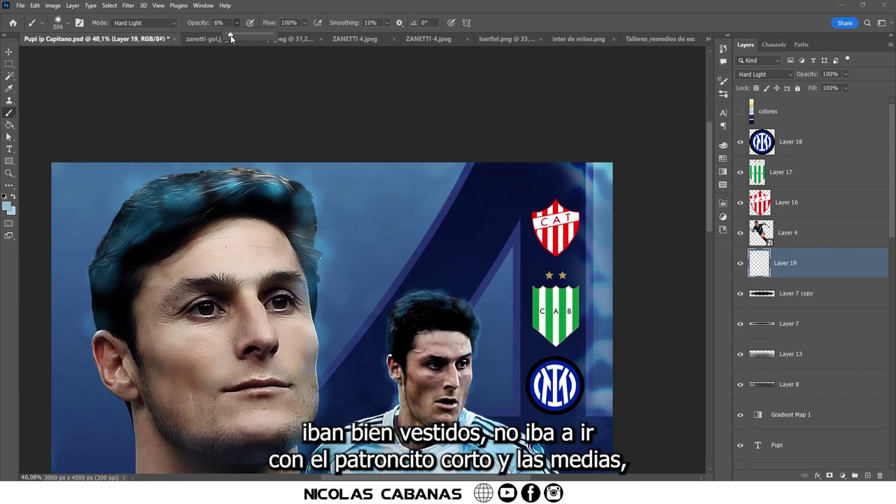
mouse_move(149, 170)
mouse_down()
mouse_move(166, 189)
mouse_move(128, 213)
mouse_move(92, 300)
mouse_move(258, 203)
mouse_move(136, 294)
mouse_move(180, 179)
mouse_move(334, 170)
mouse_move(326, 245)
mouse_up()
Resize the brush and add faint strokes beside the large face's cheek and neck.
scroll(325, 245, down, 3)
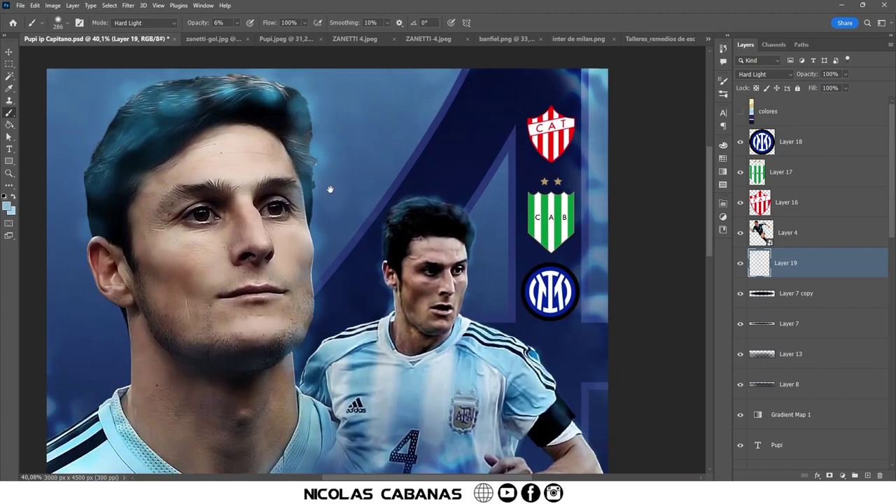
drag(324, 165, 295, 149)
drag(320, 230, 305, 288)
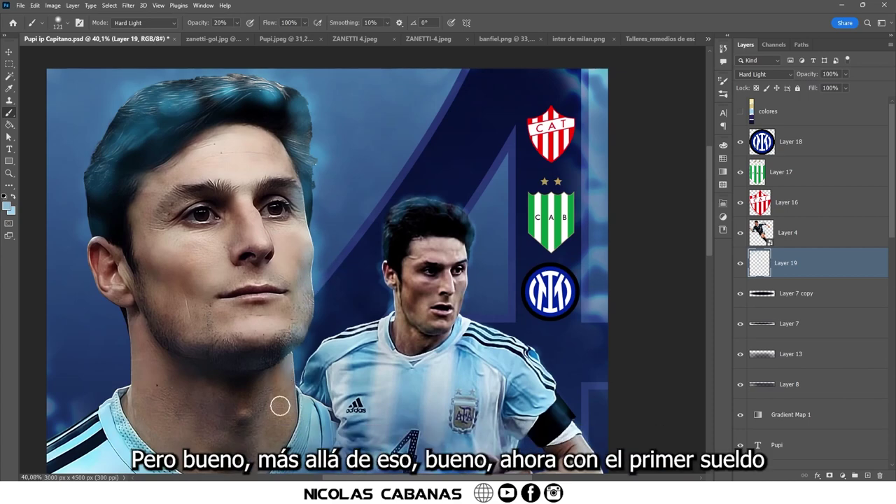
scroll(282, 406, down, 2)
drag(282, 406, 286, 411)
scroll(286, 411, down, 3)
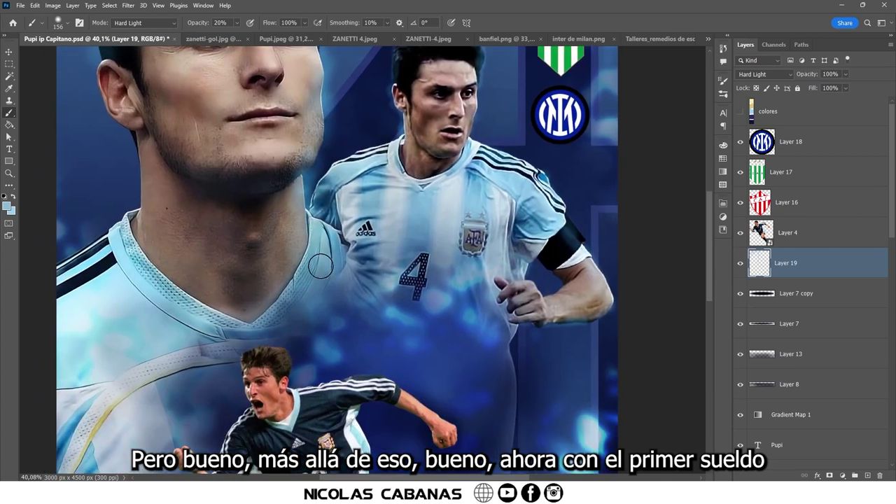
click(117, 26)
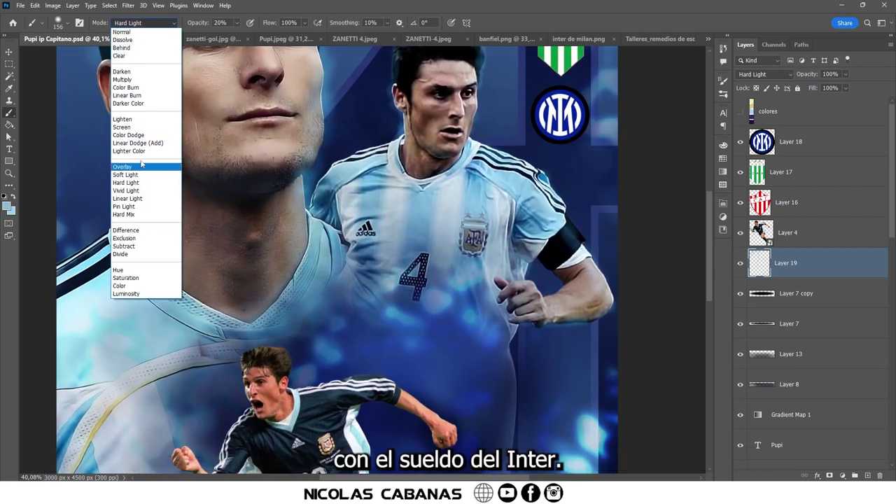
Switch the brush to Color Dodge and size it for the top of the large portrait's hair.
click(130, 135)
drag(306, 210, 287, 211)
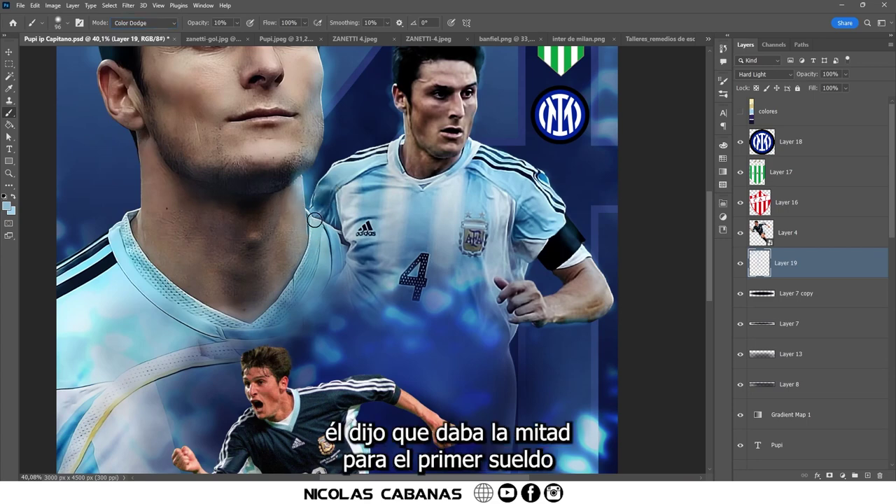
drag(302, 173, 291, 282)
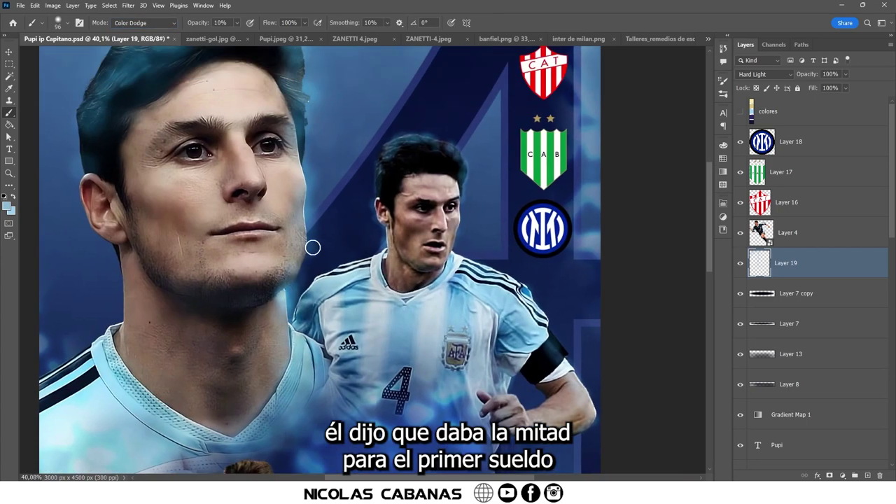
drag(307, 196, 303, 313)
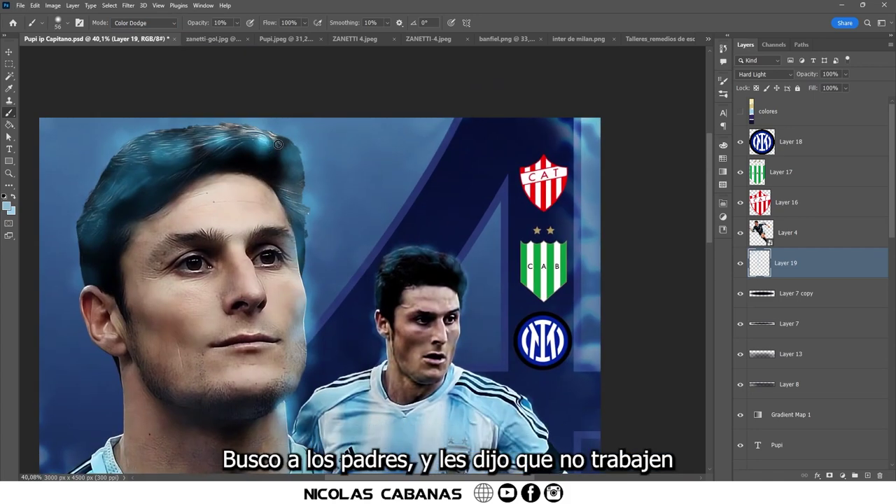
scroll(273, 144, up, 3)
key(bracketright)
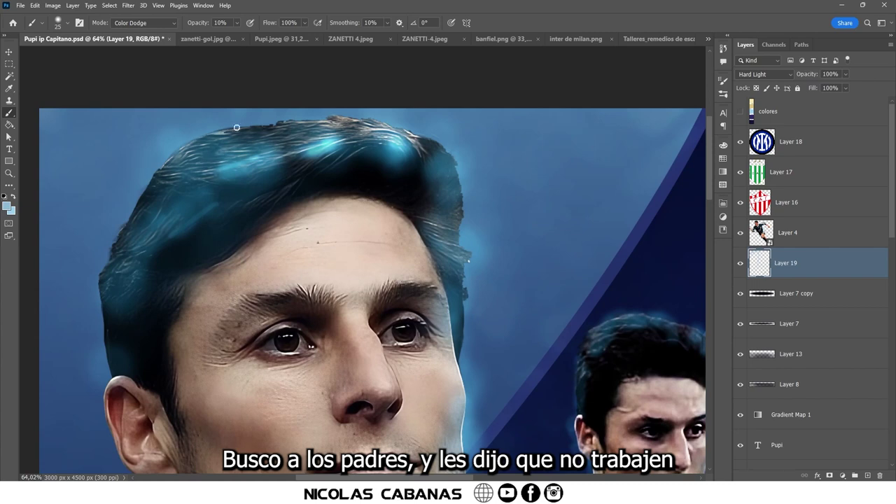
Brighten the top and left edges of the hair with Color Dodge strokes.
drag(236, 127, 128, 199)
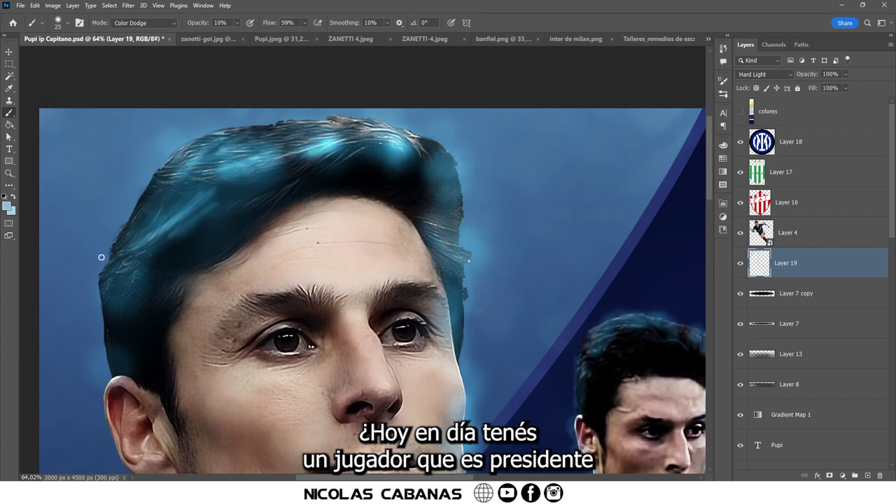
drag(138, 214, 103, 300)
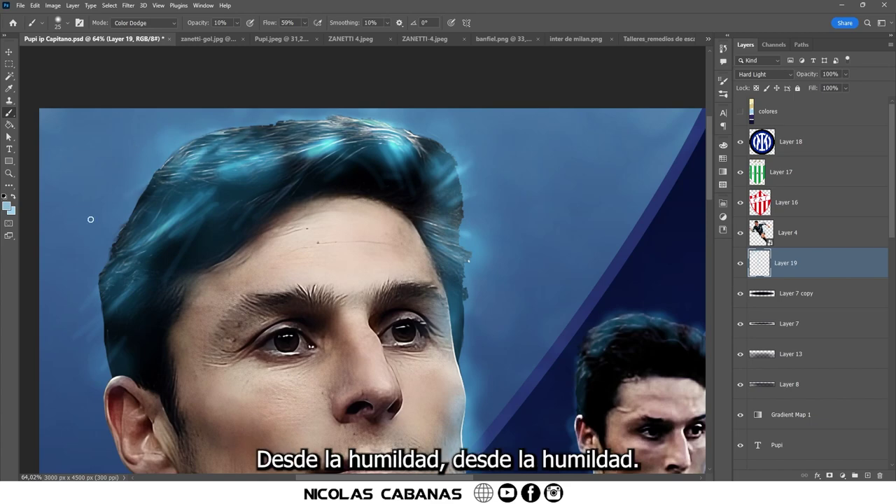
drag(200, 194, 172, 277)
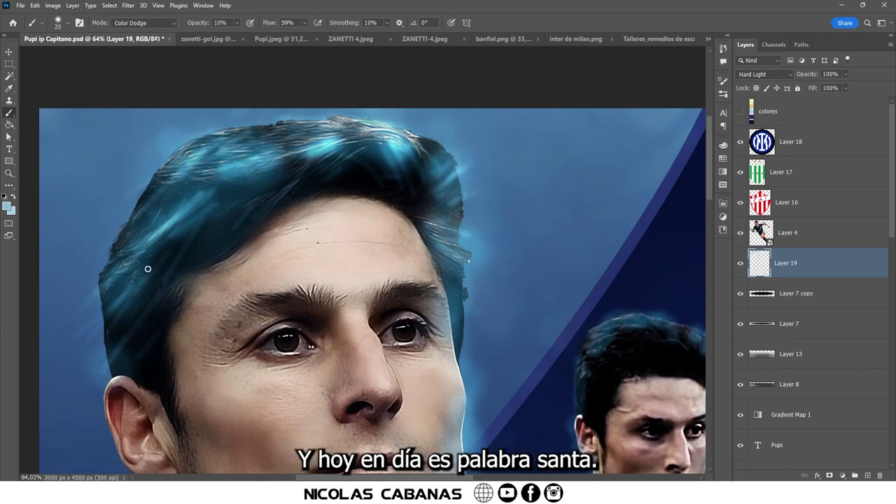
key(e)
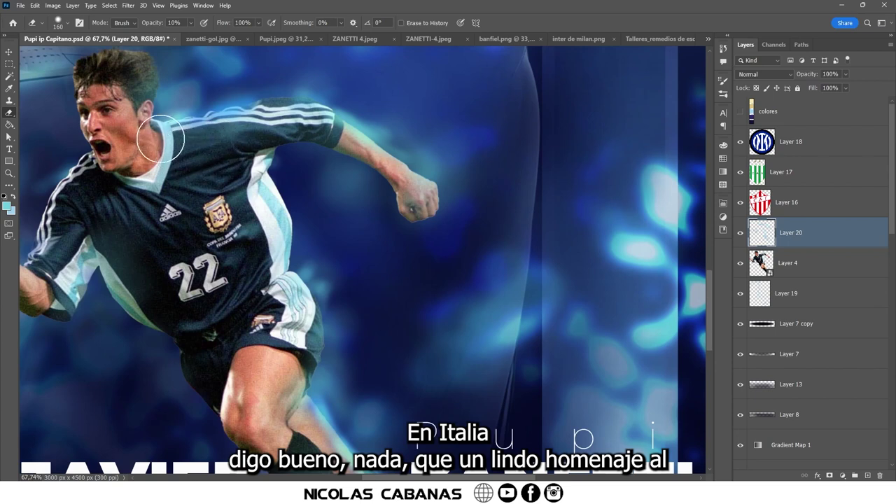
Add a new glow layer clipped to the running player photo and brighten his shoe.
drag(161, 138, 192, 191)
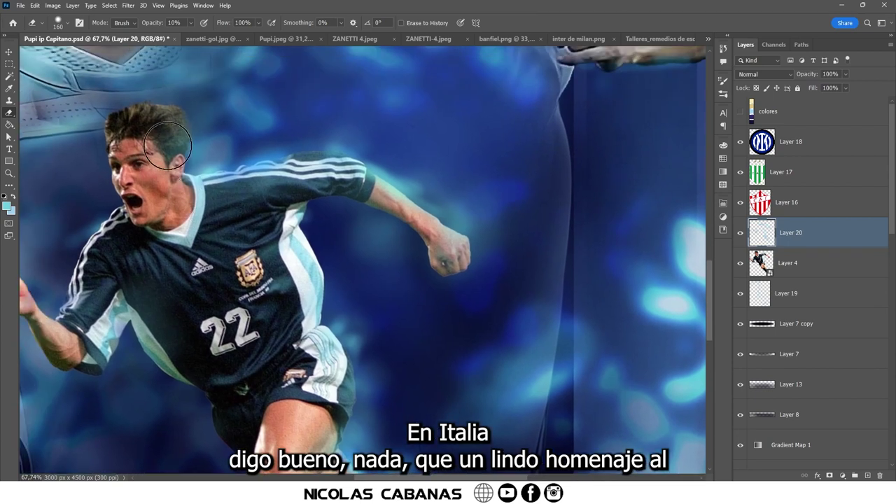
click(823, 270)
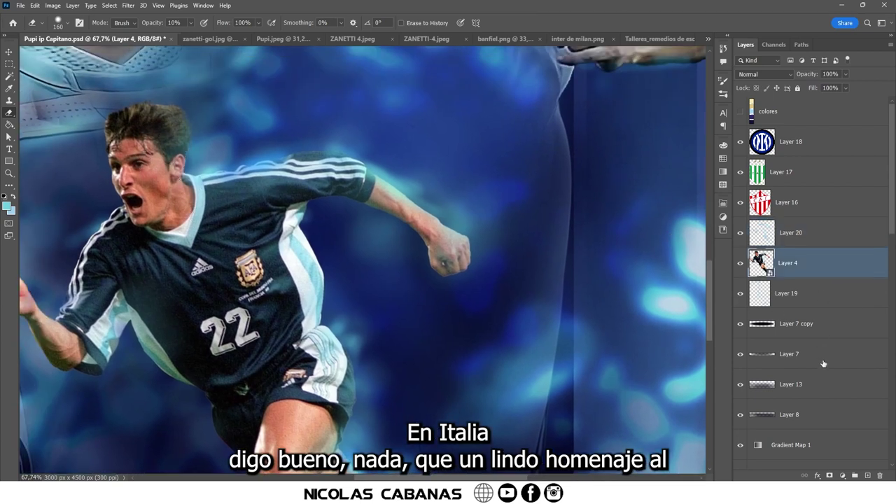
click(865, 475)
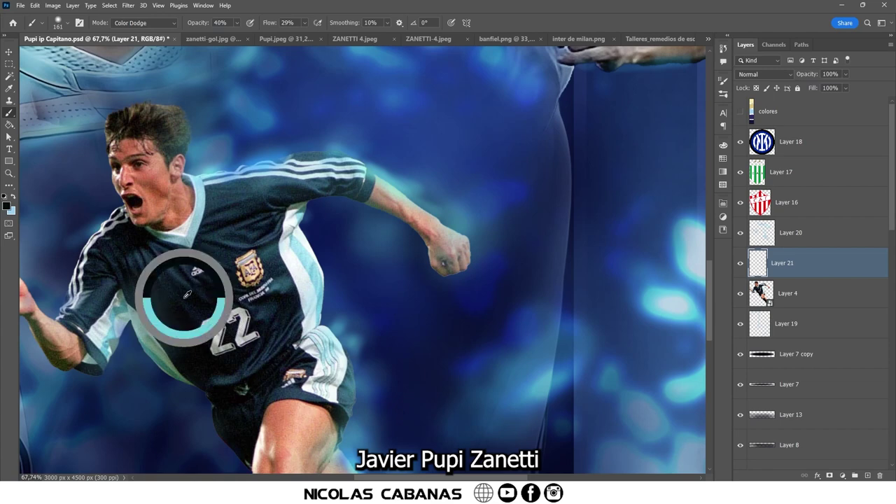
scroll(492, 355, down, 5)
drag(492, 356, 516, 414)
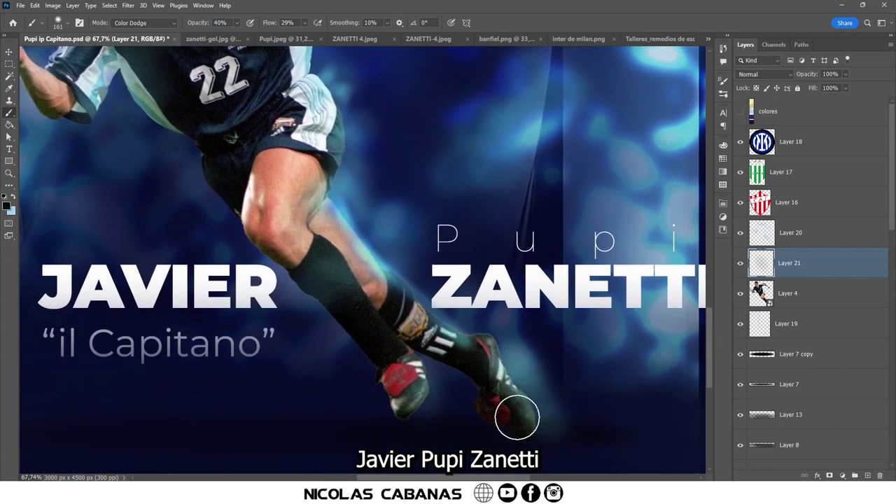
drag(474, 390, 440, 364)
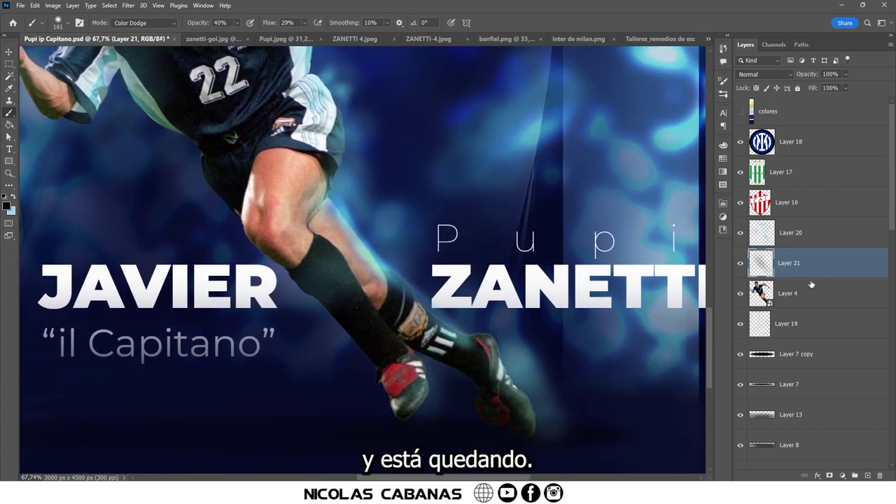
drag(811, 280, 822, 274)
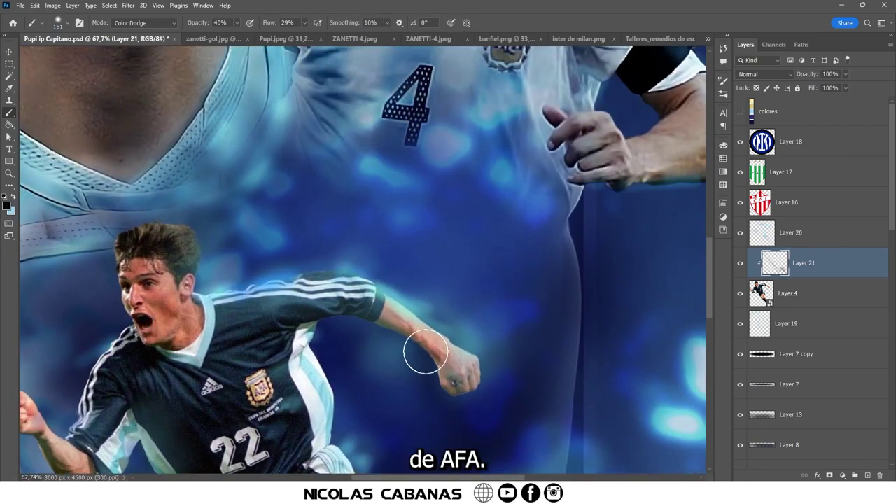
Brighten the running player's forearm and other arm with glow strokes.
drag(426, 352, 472, 406)
drag(376, 341, 332, 324)
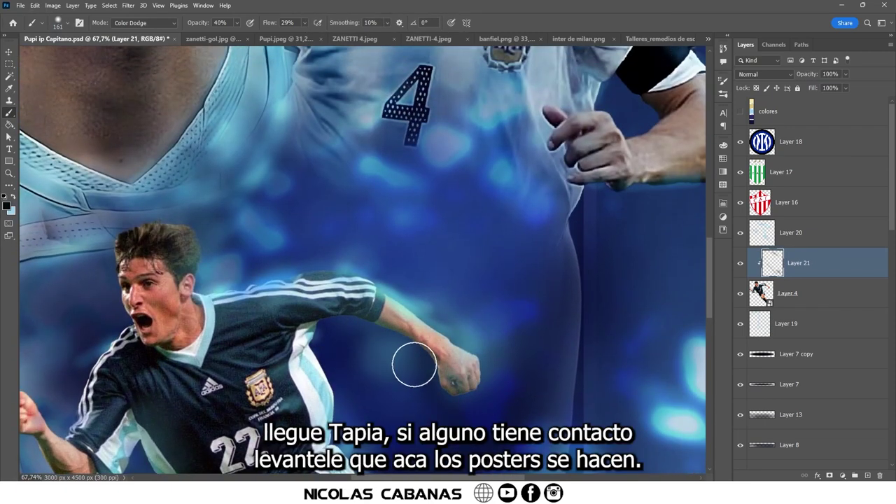
drag(318, 365, 340, 337)
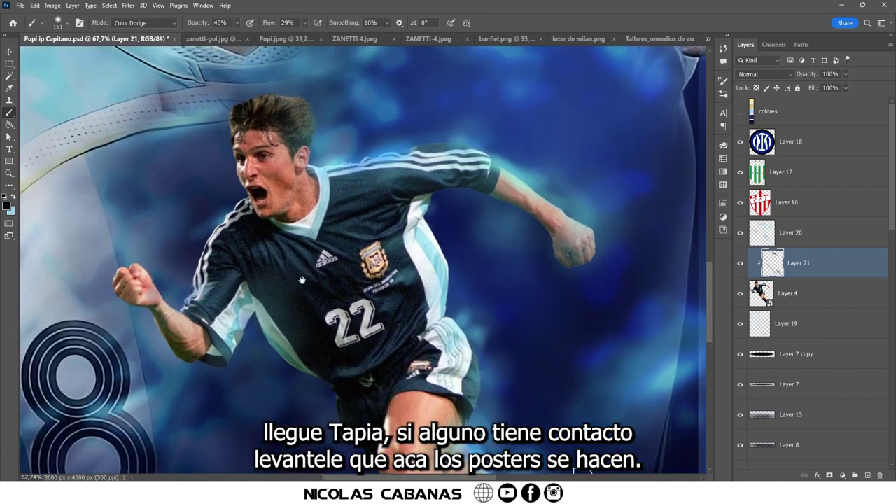
drag(233, 329, 224, 364)
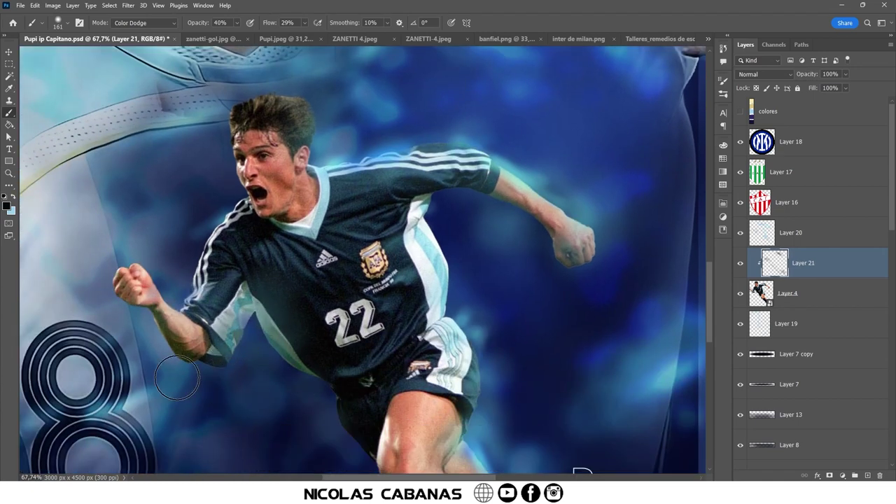
scroll(252, 280, down, 3)
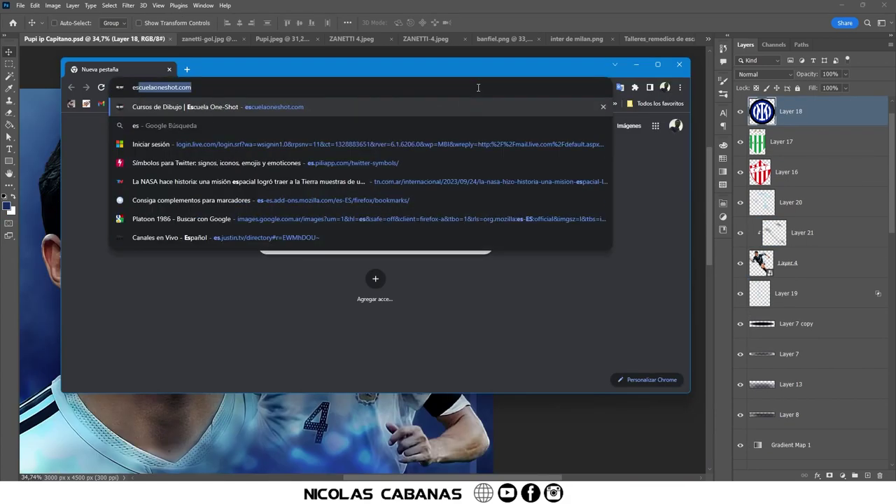
Search images for 'escudo de inter' and open the vintage 1908 crest full size.
text(escudo)
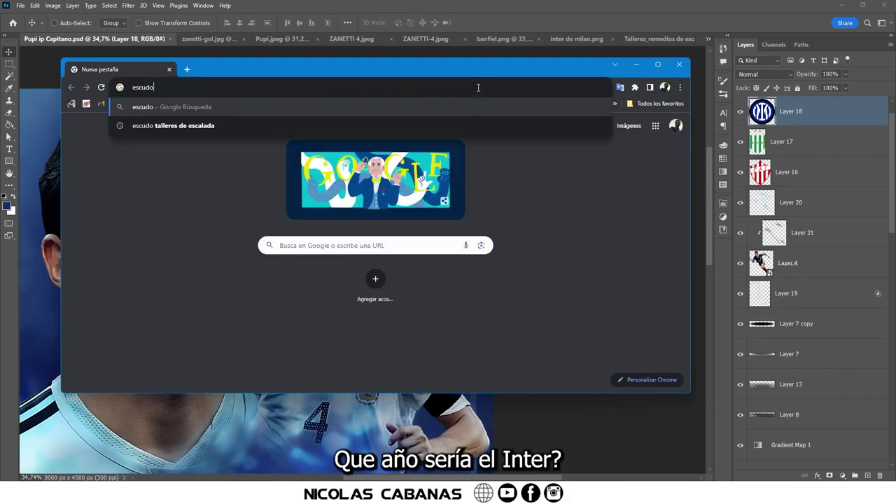
text( de inter)
key(Return)
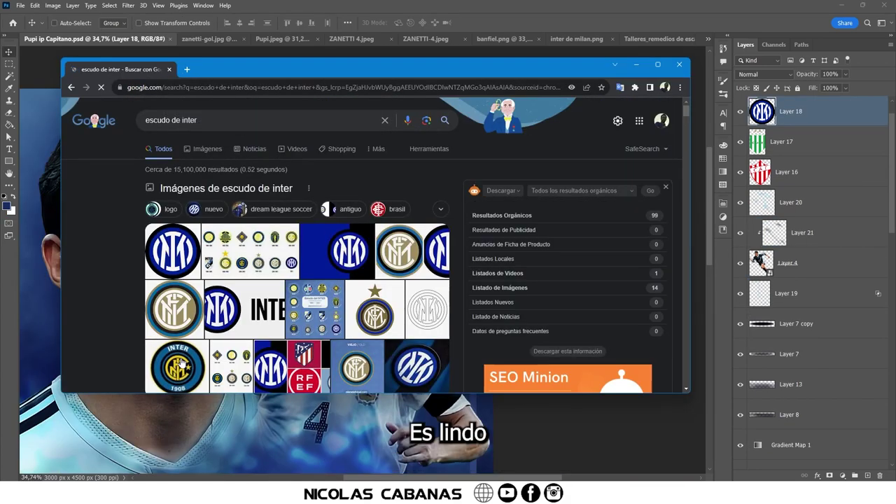
click(177, 365)
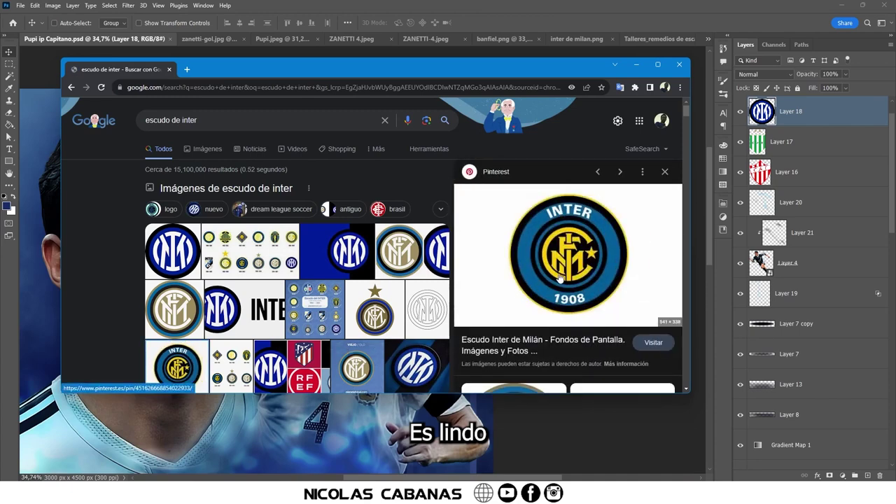
right_click(558, 279)
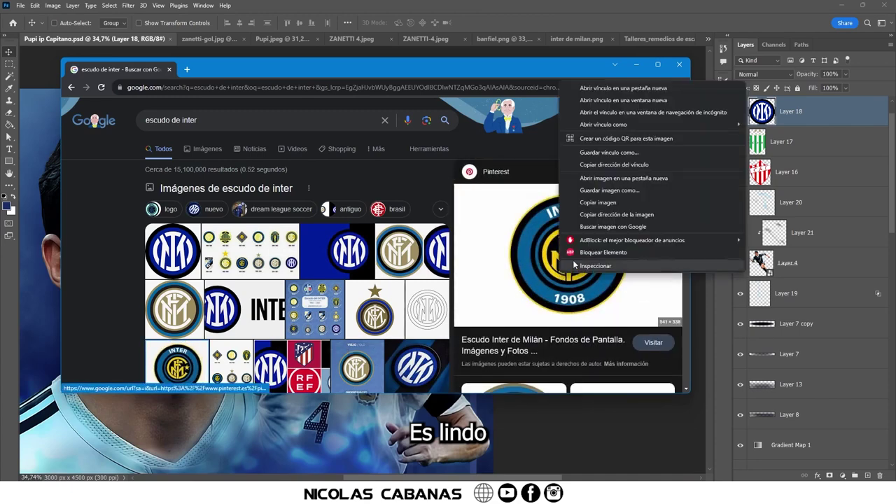
click(656, 182)
click(204, 69)
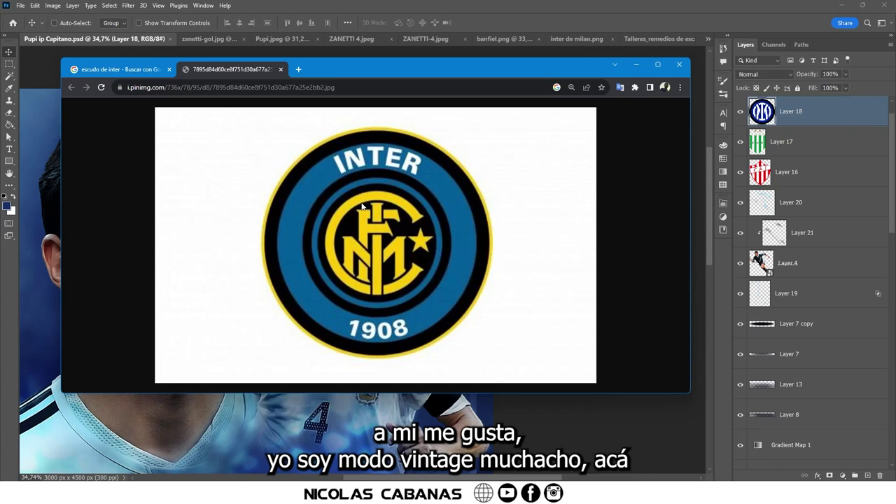
click(125, 70)
Browse further results to preview the new-versus-old Inter crest comparison.
scroll(532, 280, down, 3)
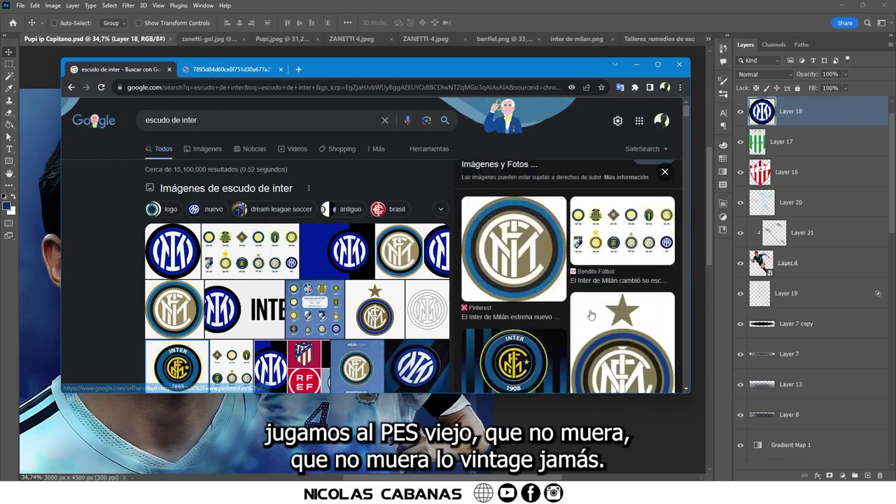
scroll(542, 318, down, 1)
scroll(542, 318, down, 1)
scroll(543, 318, down, 2)
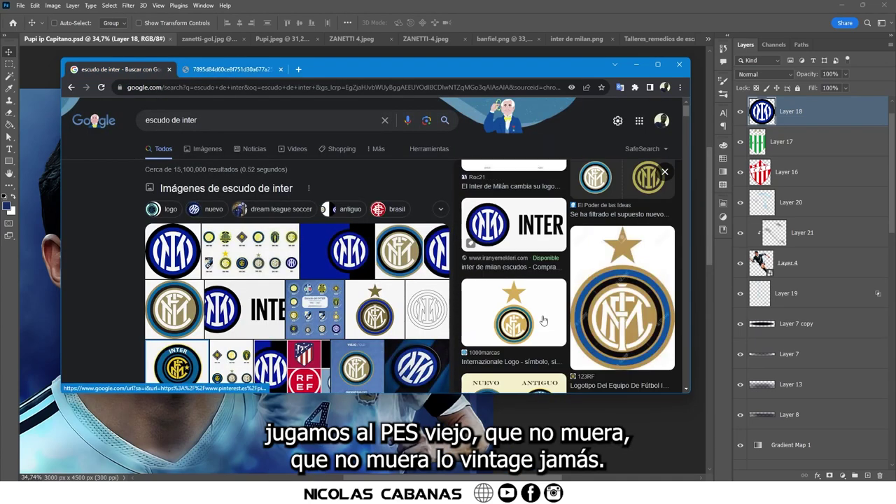
scroll(542, 318, down, 1)
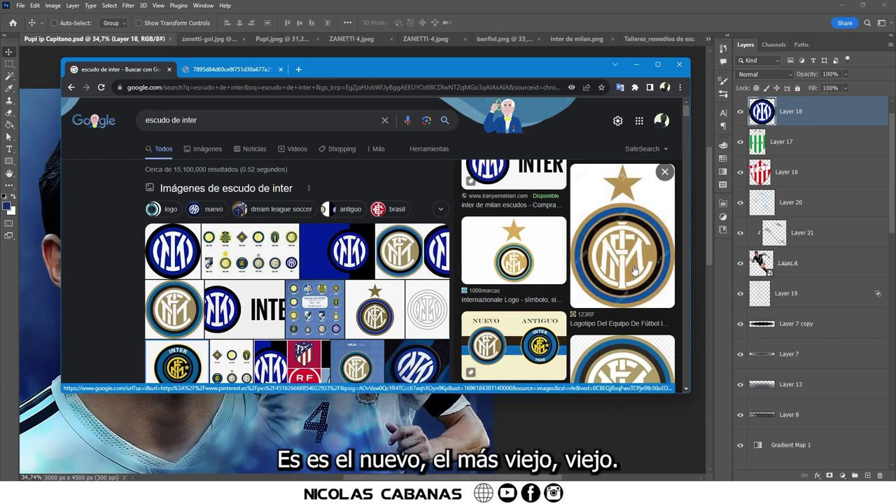
scroll(627, 267, down, 2)
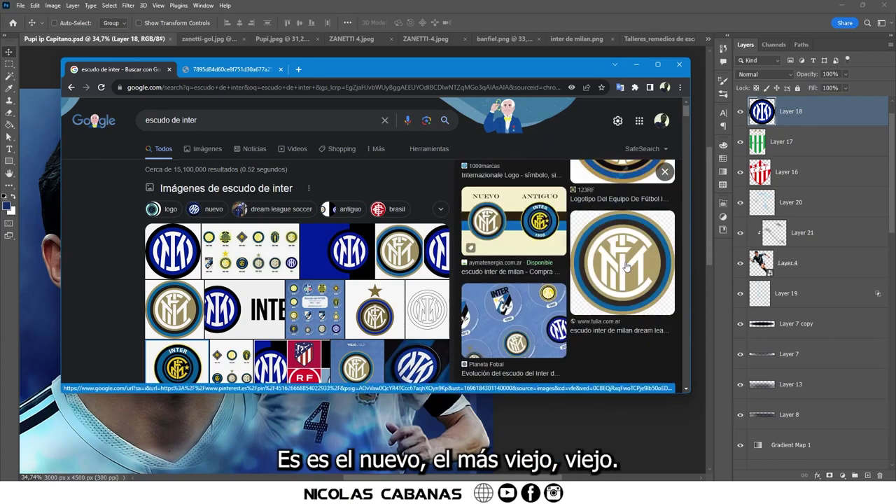
click(533, 228)
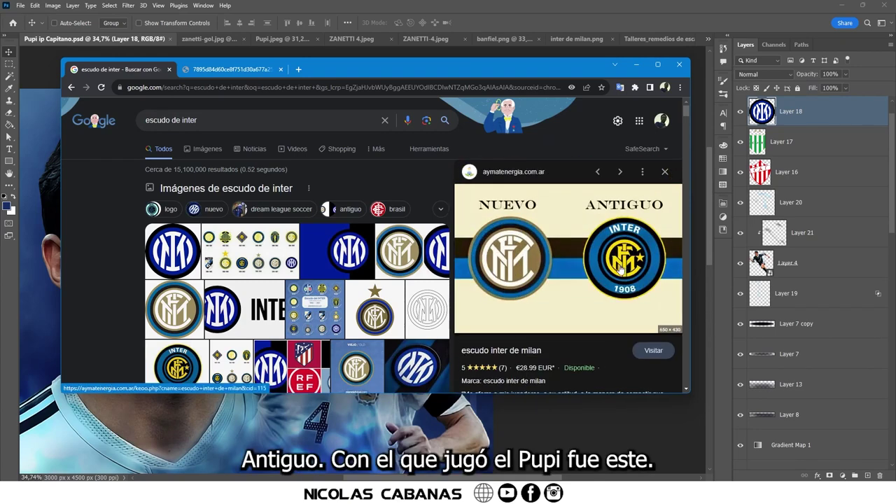
key(alt+Tab)
Paste the vintage crest onto the Inter badge, delete its white background and resize it.
key(ctrl+v)
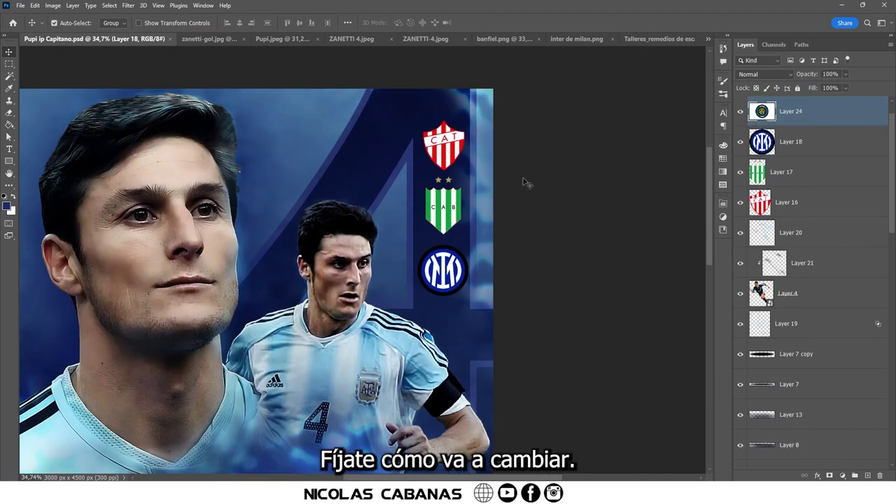
drag(438, 283, 511, 271)
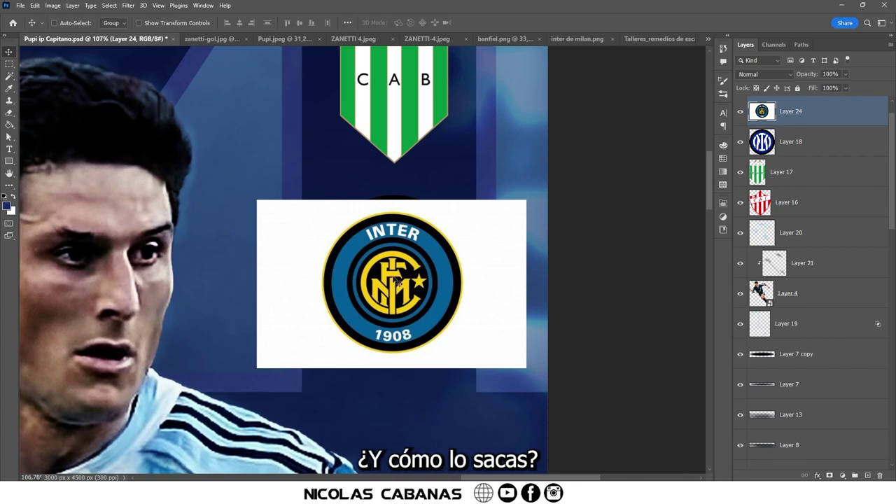
key(w)
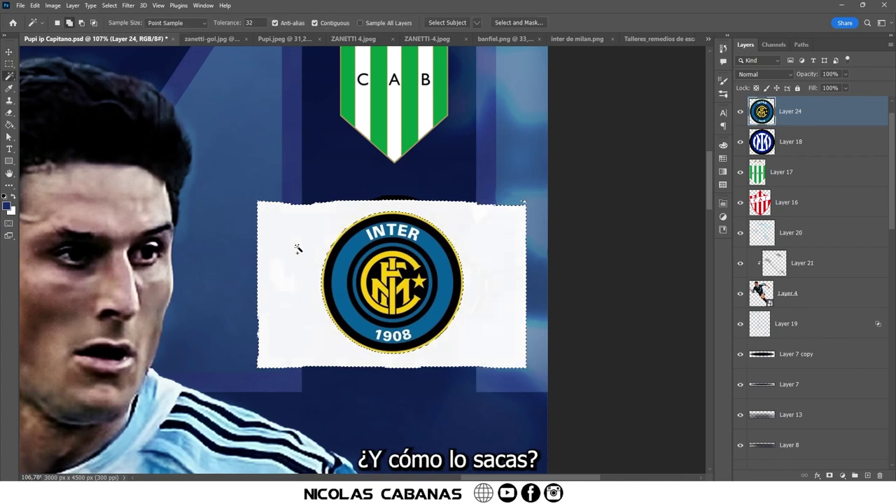
key(Delete)
key(ctrl+d)
key(v)
mouse_move(373, 250)
mouse_down()
mouse_move(387, 265)
mouse_move(385, 242)
mouse_up()
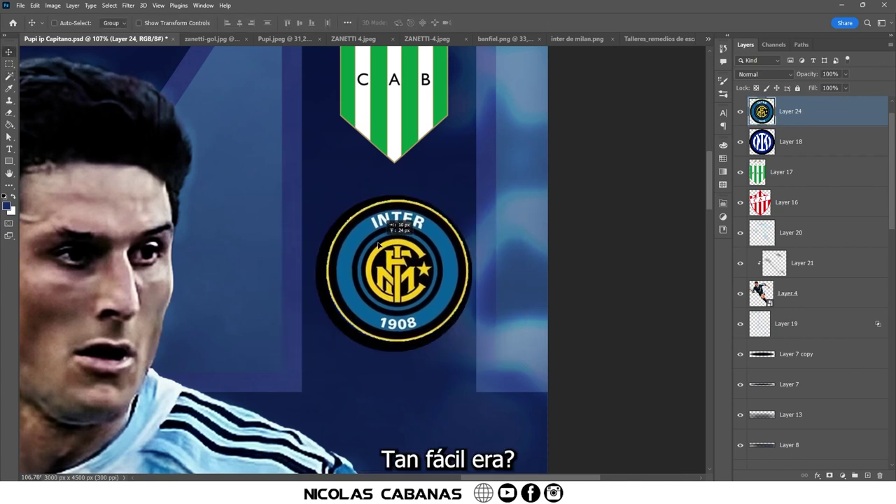
key(ctrl+t)
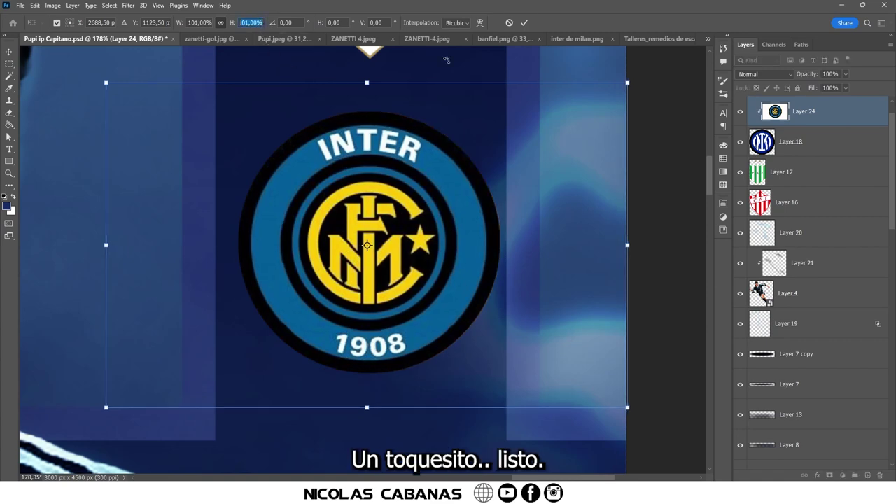
click(521, 23)
Merge the vintage crest into the Inter crest layer and align the three crests' horizontal centers.
key(z)
scroll(448, 281, down, 5)
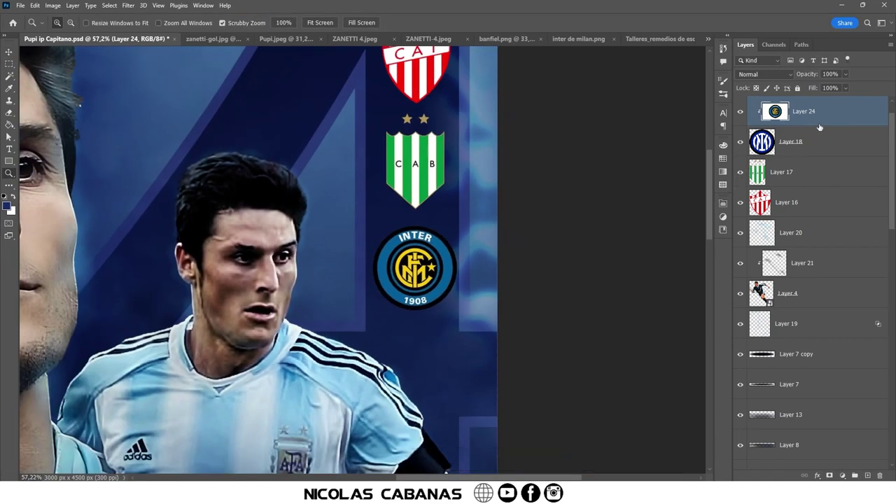
key(ctrl+e)
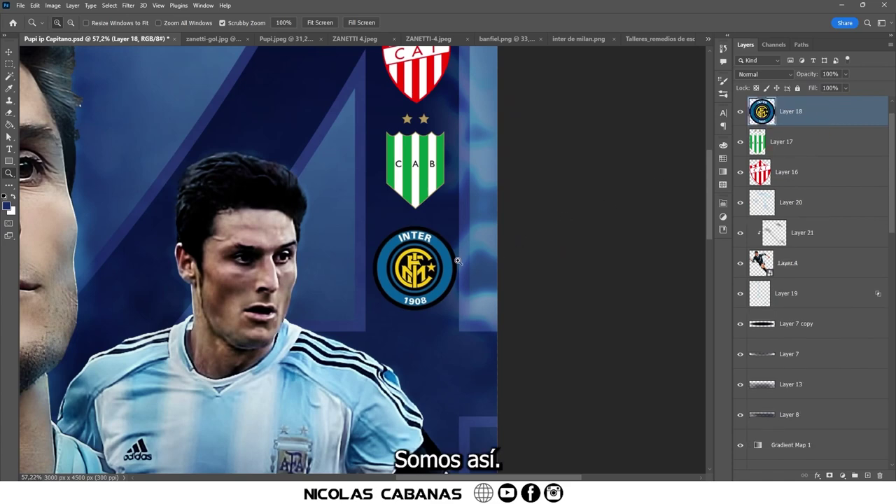
scroll(446, 256, down, 3)
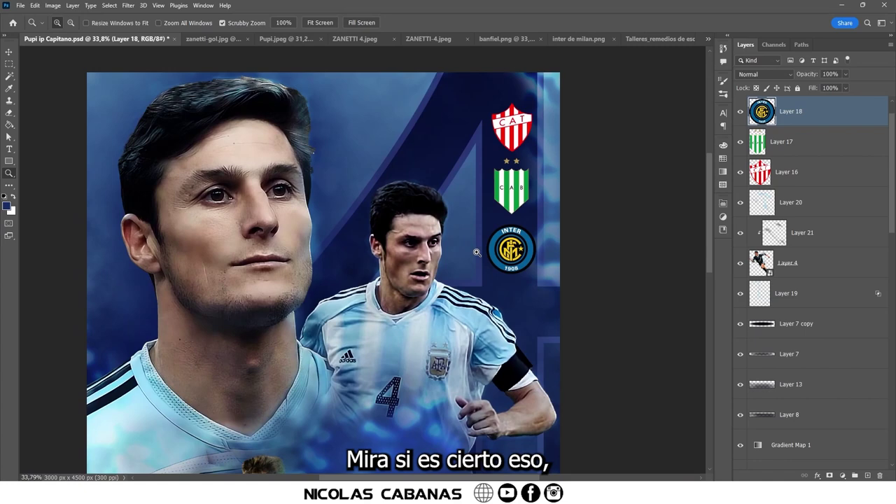
key(v)
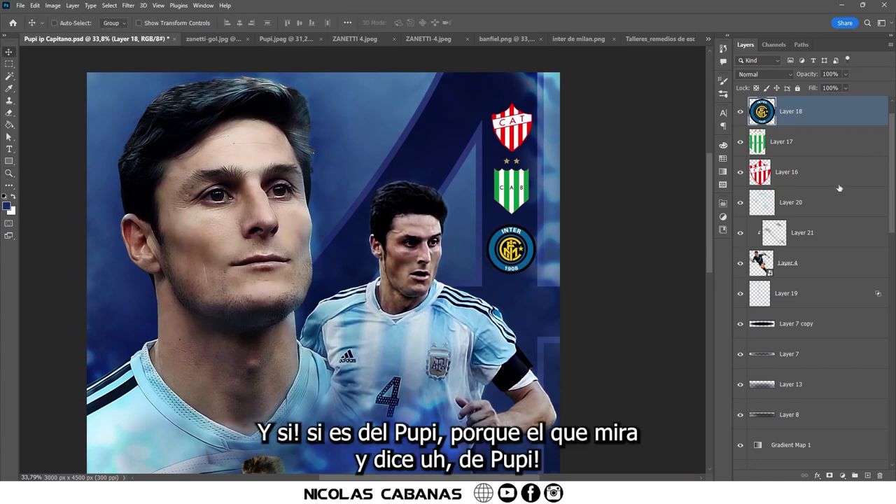
click(824, 171)
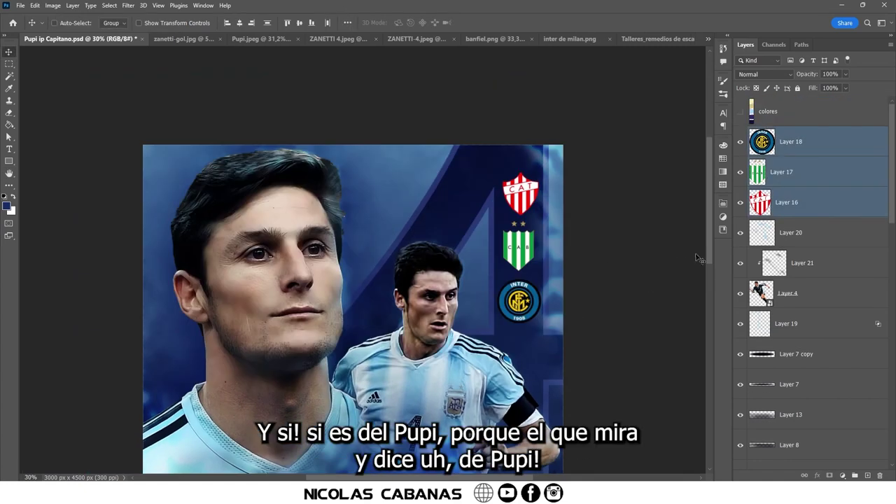
click(238, 23)
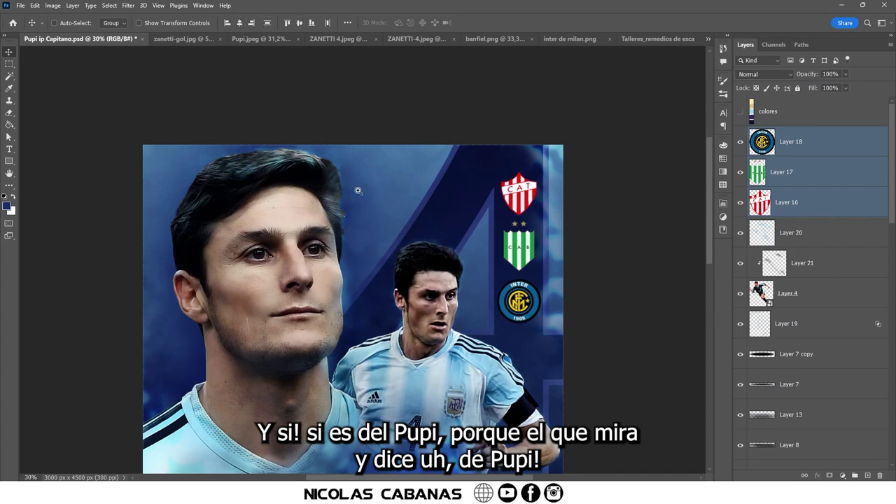
Drag the firma zanetti signature image from the Pupi source folder onto the poster.
key(z)
scroll(357, 191, down, 3)
scroll(438, 303, up, 2)
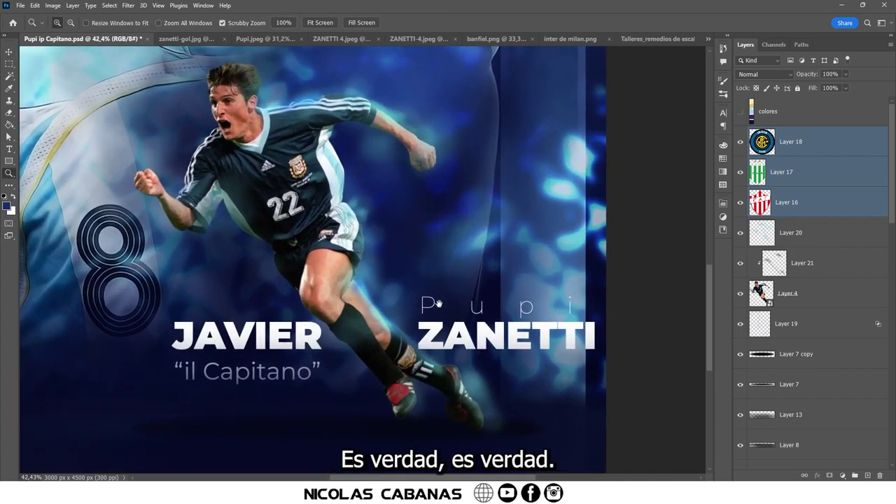
drag(438, 302, 464, 335)
click(401, 477)
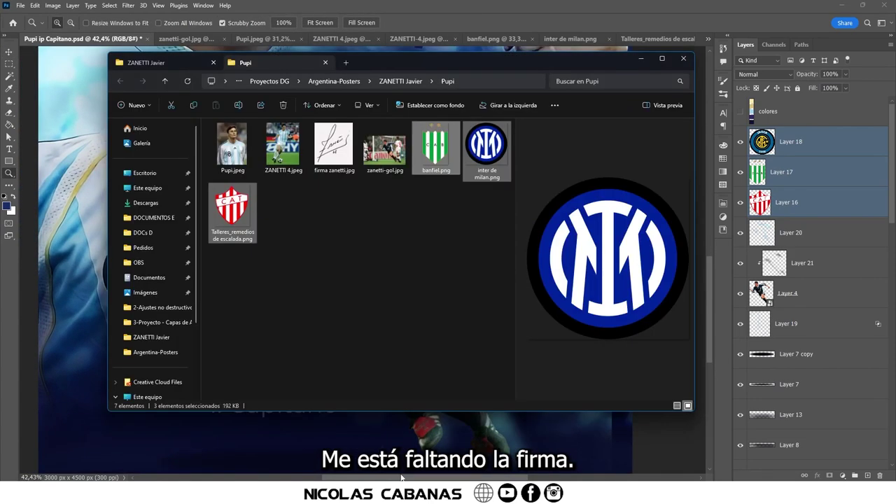
click(334, 146)
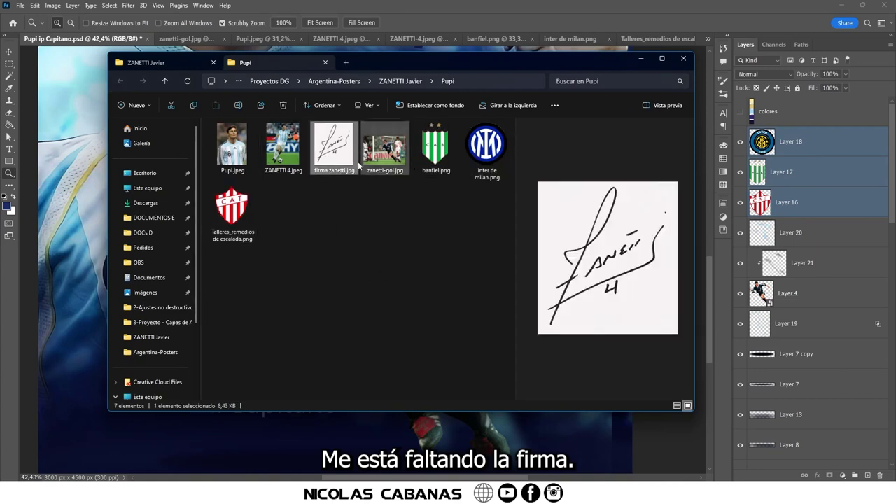
mouse_move(339, 147)
mouse_down()
mouse_move(514, 20)
mouse_move(411, 176)
mouse_up()
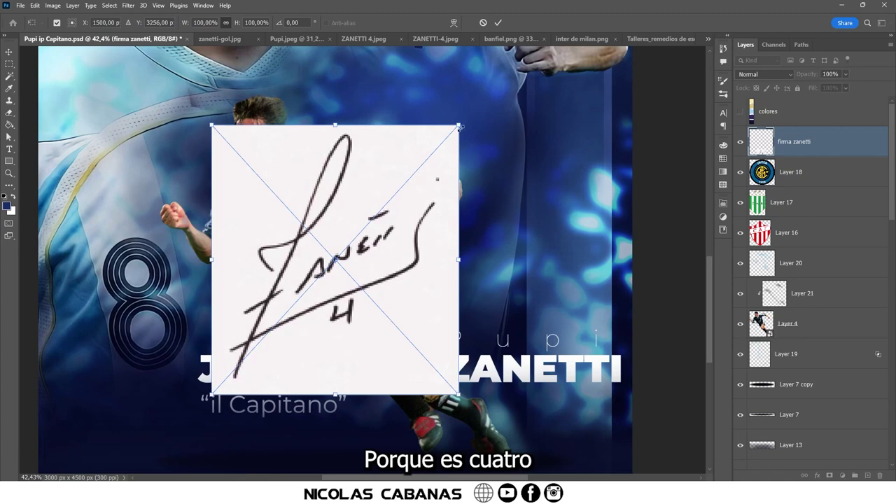
Scale the signature to about 31% and place it beside 'il Capitano' under the big 8.
drag(459, 127, 338, 258)
scroll(289, 160, down, 5)
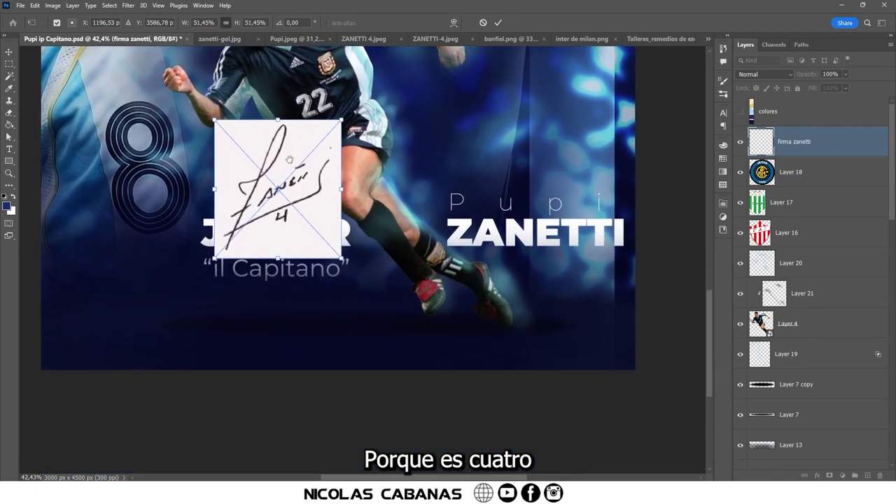
drag(289, 159, 159, 238)
scroll(197, 249, down, 3)
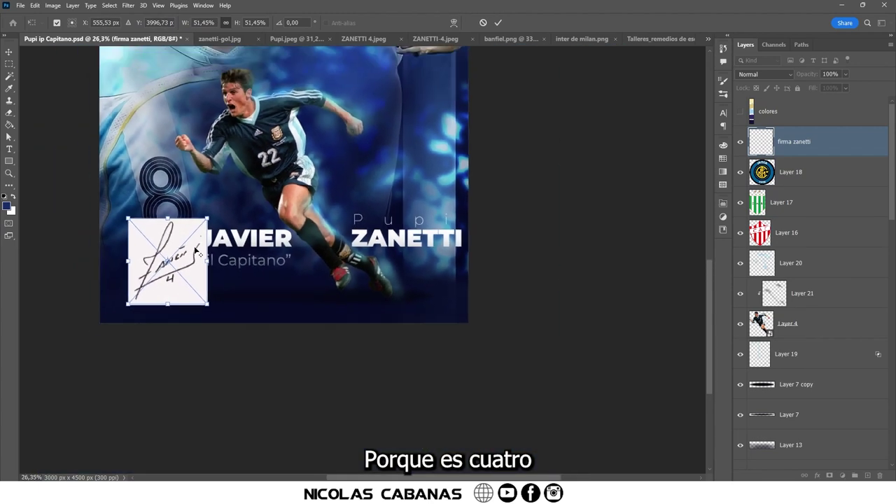
mouse_move(218, 269)
mouse_down()
mouse_move(341, 271)
mouse_move(190, 270)
mouse_move(217, 267)
mouse_up()
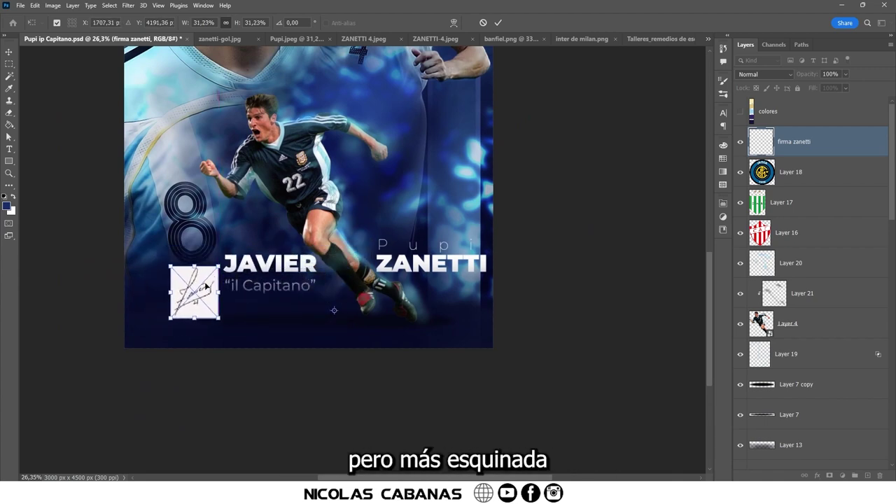
key(Return)
key(z)
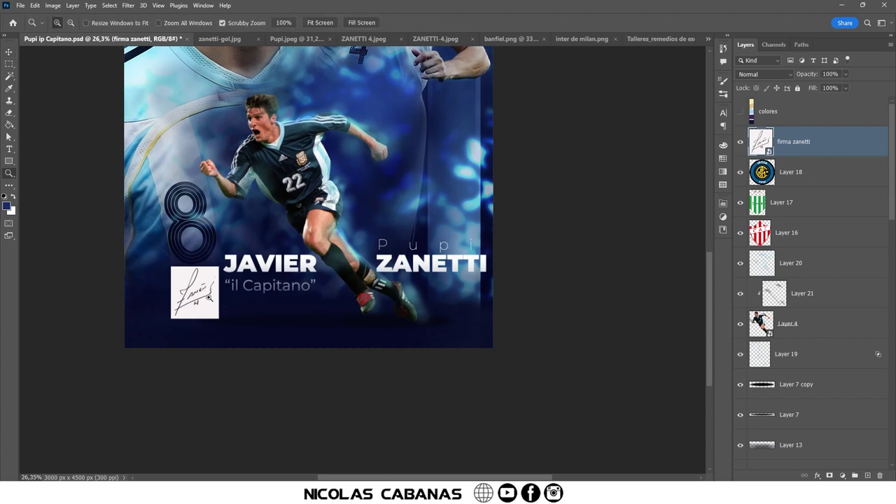
drag(207, 298, 234, 296)
Rasterize the signature, blend it in Lighten so only white strokes show, and move it beside the foot.
key(v)
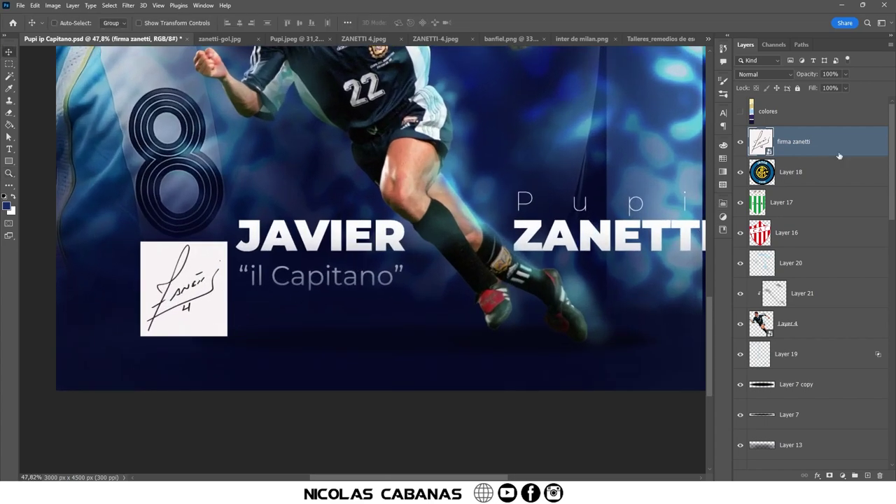
right_click(839, 155)
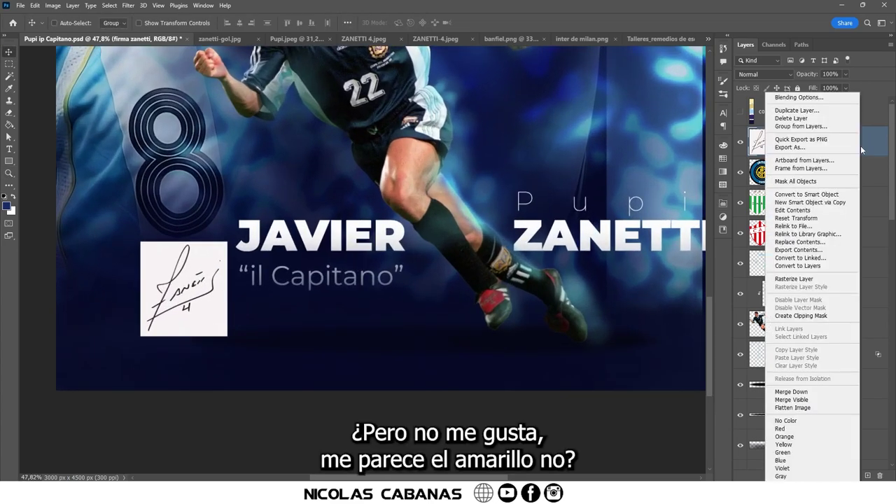
click(829, 280)
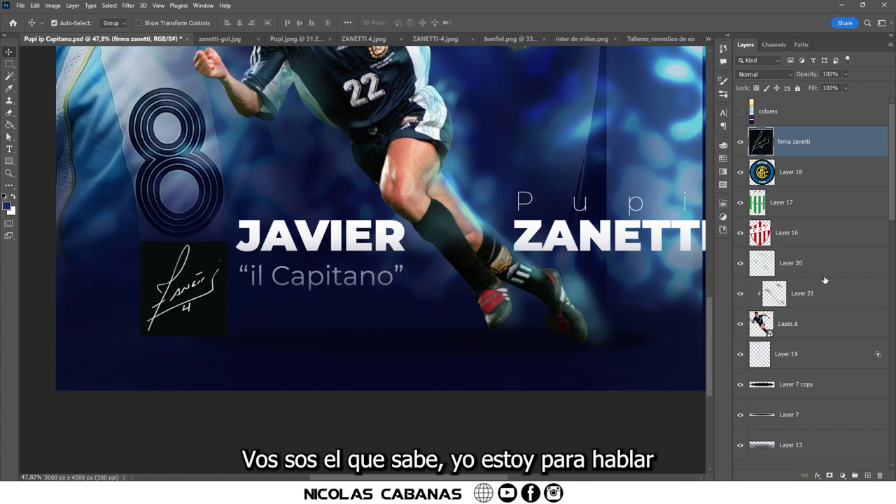
click(764, 74)
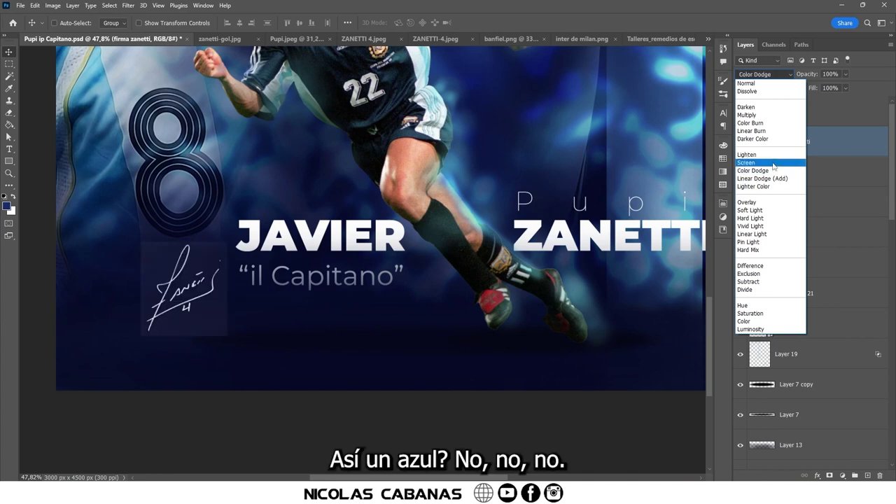
click(773, 155)
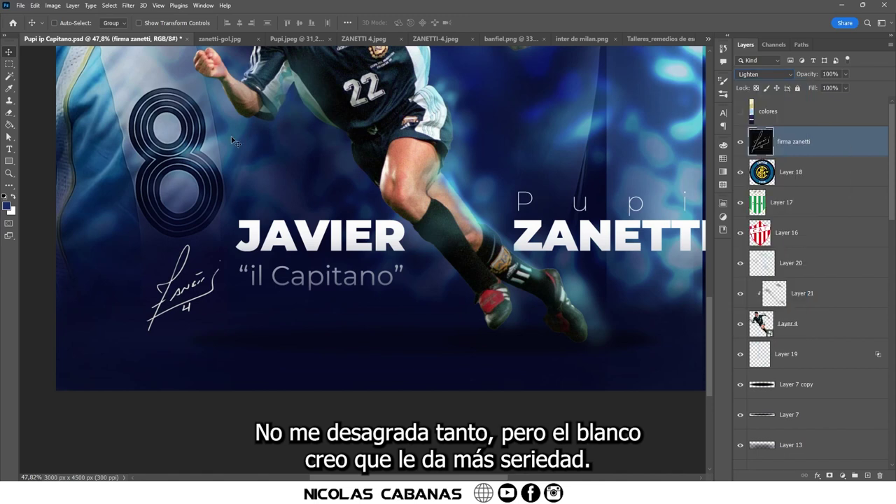
mouse_move(219, 289)
mouse_down()
mouse_move(457, 312)
mouse_move(456, 301)
mouse_up()
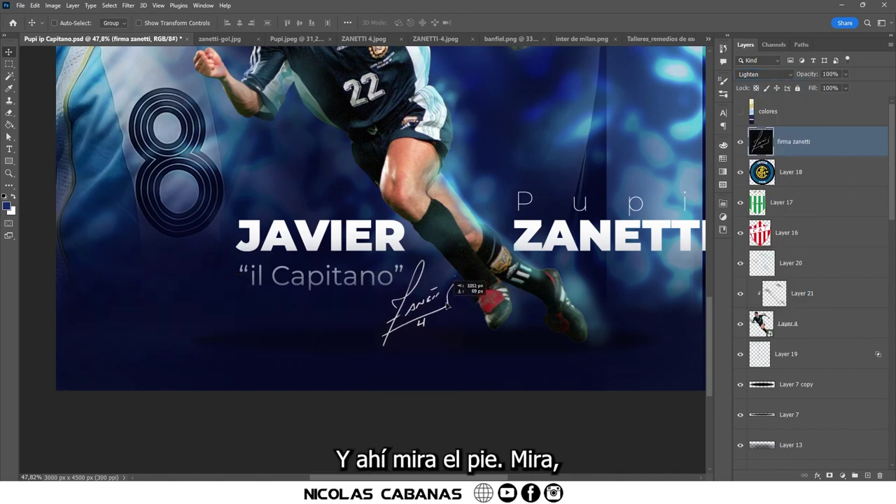
scroll(476, 327, down, 2)
scroll(557, 315, up, 3)
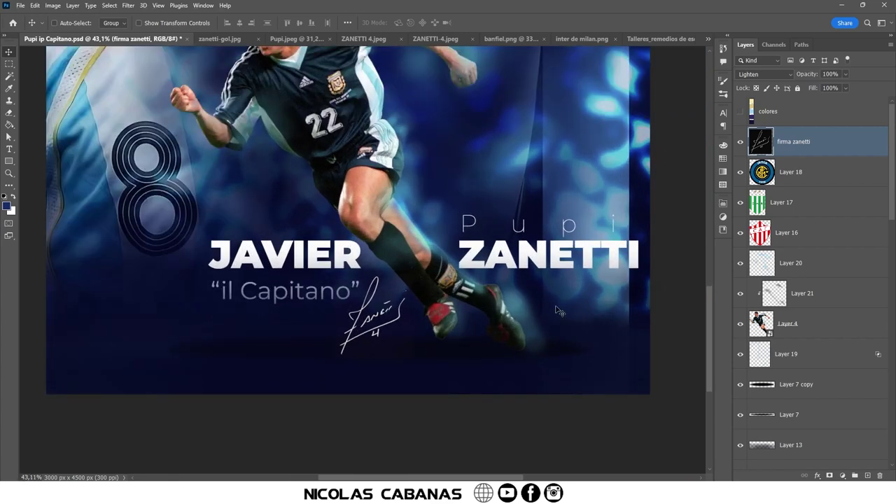
ctrl+click(554, 311)
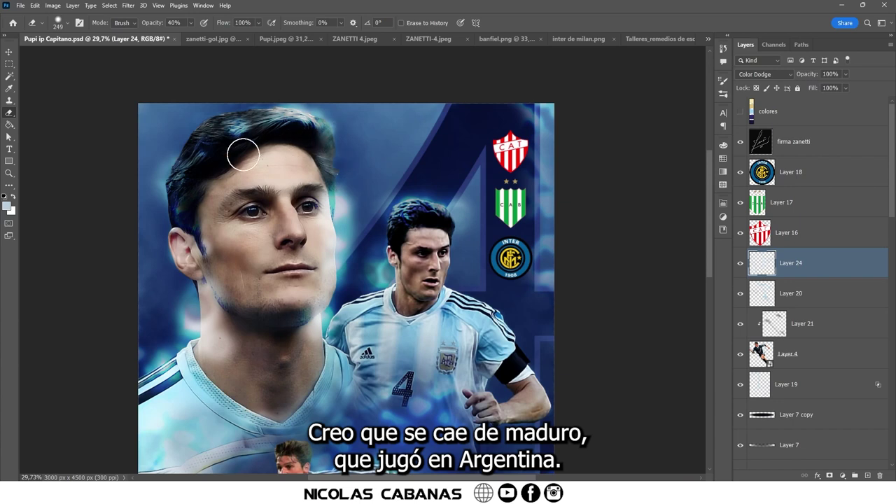
Paint bright cyan highlights on top of the hair, then switch to the Eraser.
key(b)
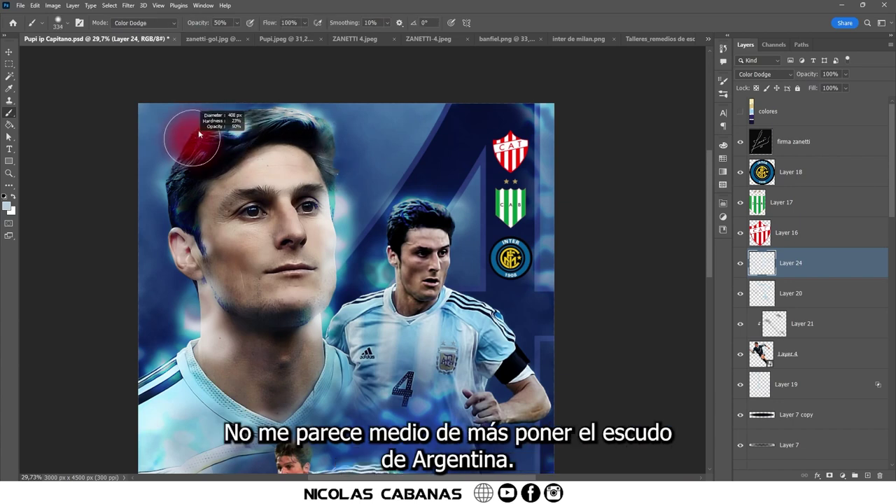
mouse_move(202, 135)
mouse_down()
mouse_move(135, 156)
mouse_move(228, 139)
mouse_move(208, 132)
mouse_move(216, 140)
mouse_move(232, 126)
mouse_move(209, 149)
mouse_up()
key(e)
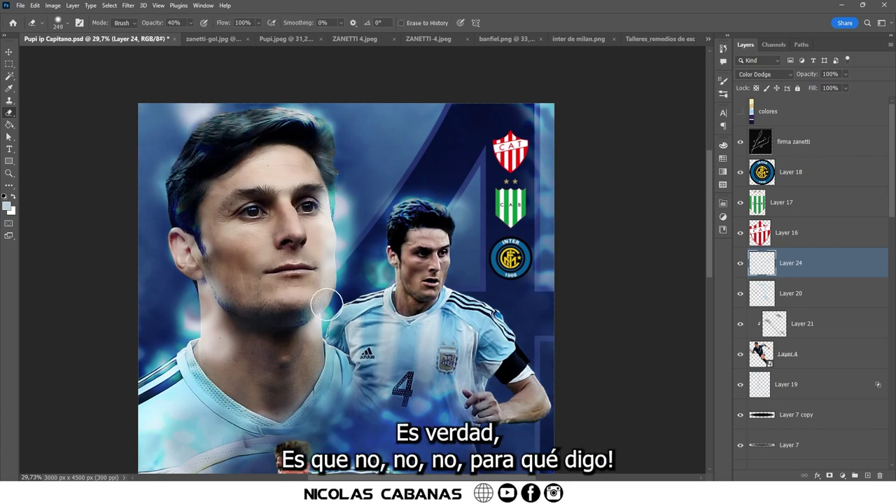
Open escudo-seleccion-argentina-afa-2006.webp in Photoshop and paste a copy into the poster.
key(alt+Tab)
click(291, 223)
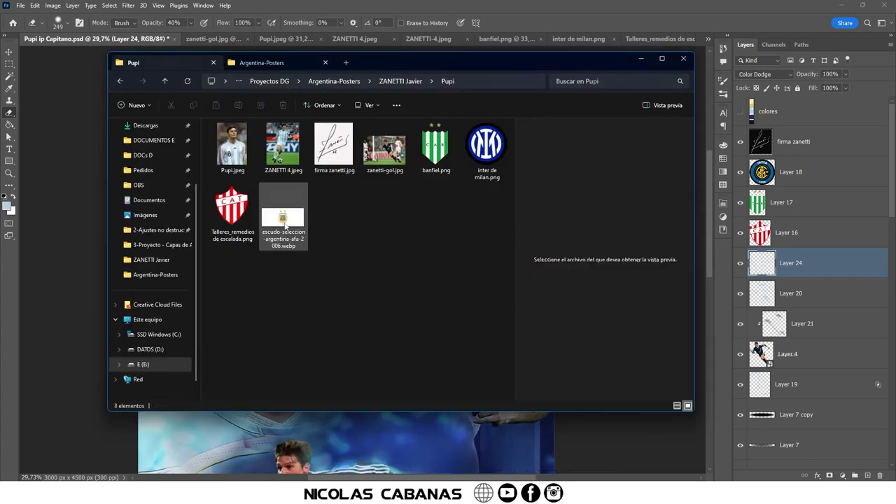
drag(538, 42, 581, 38)
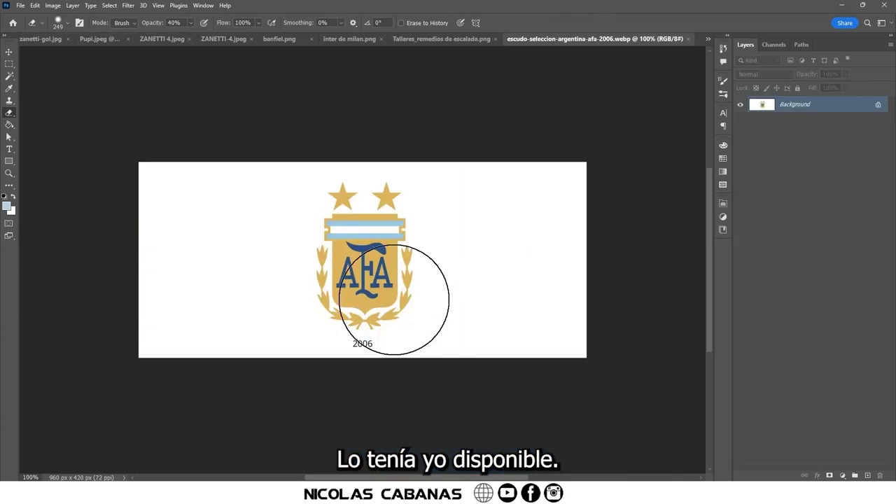
key(ctrl+a)
key(ctrl+c)
key(ctrl+Tab)
key(ctrl+v)
Place the AFA crest under the Inter crest, nudging the three upper crests up to tighten the column.
key(v)
mouse_move(412, 263)
mouse_down()
mouse_move(585, 270)
mouse_move(572, 255)
mouse_up()
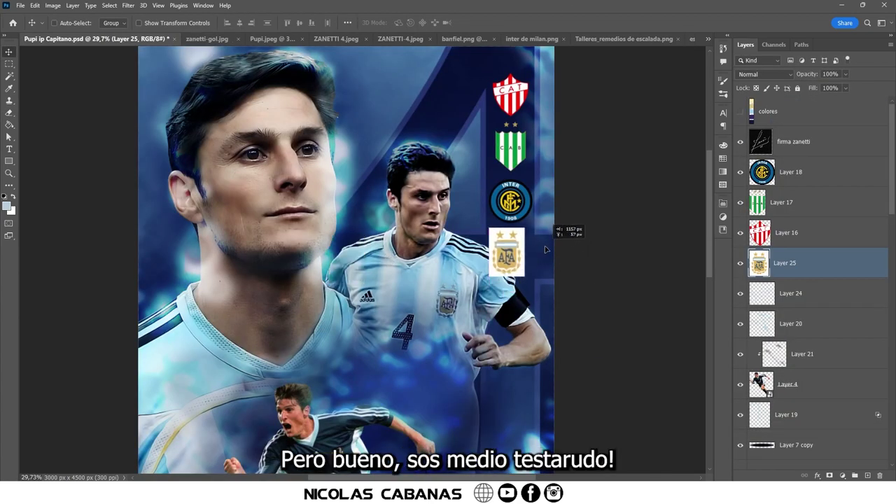
drag(535, 232, 343, 270)
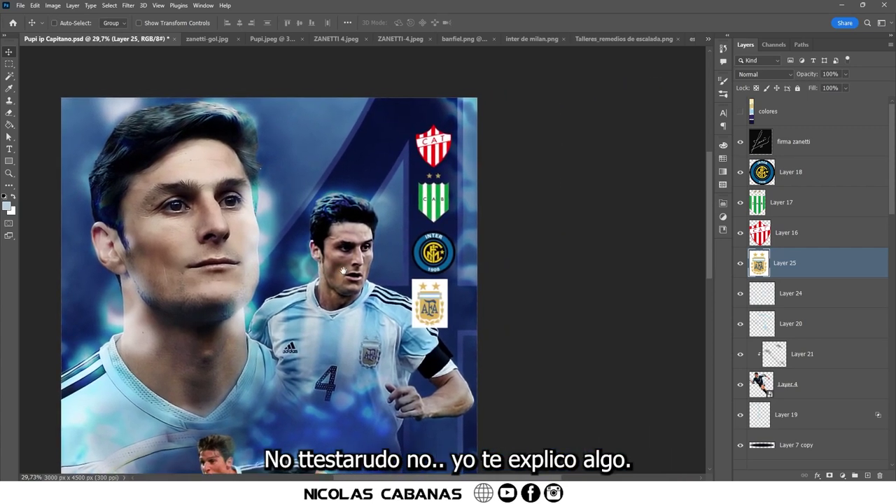
click(789, 243)
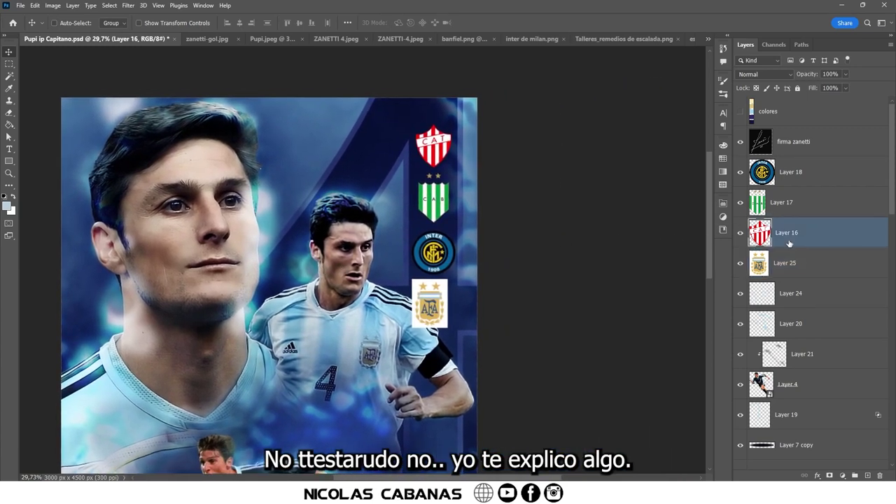
shift+click(812, 183)
drag(449, 210, 450, 188)
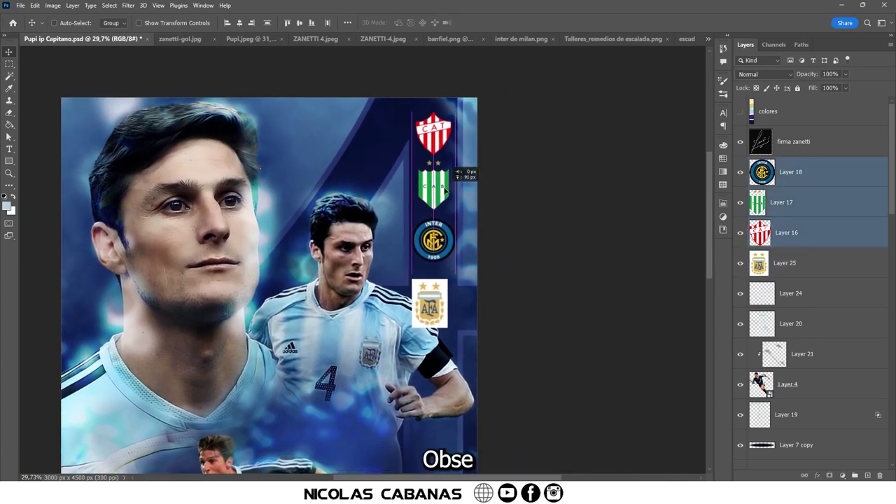
click(771, 265)
drag(445, 318, 445, 298)
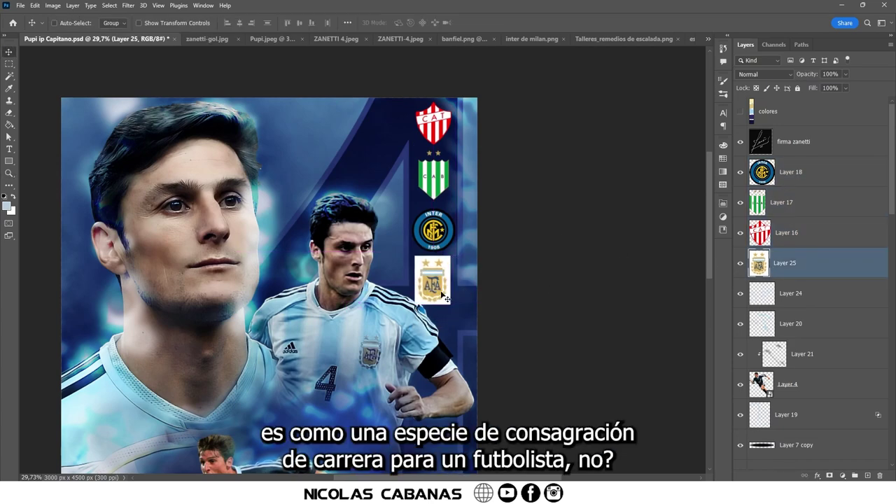
Remove the AFA crest's white background with the Magic Wand.
scroll(446, 298, up, 3)
key(w)
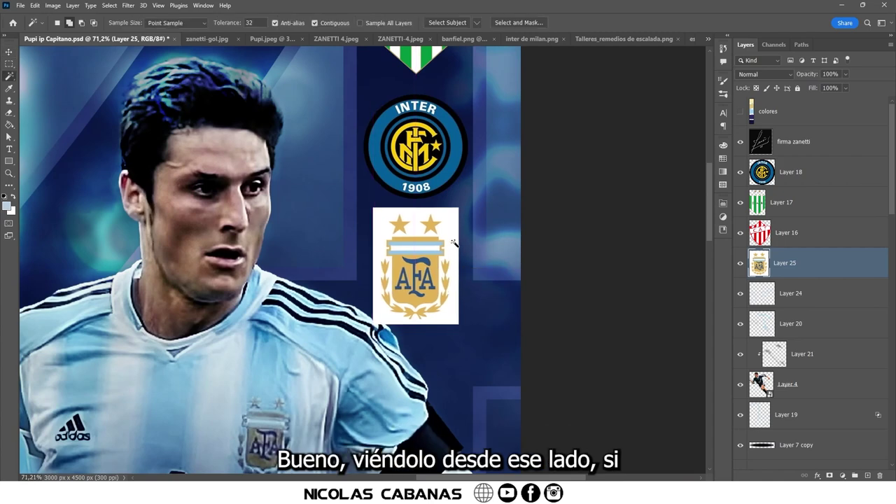
key(Delete)
key(z)
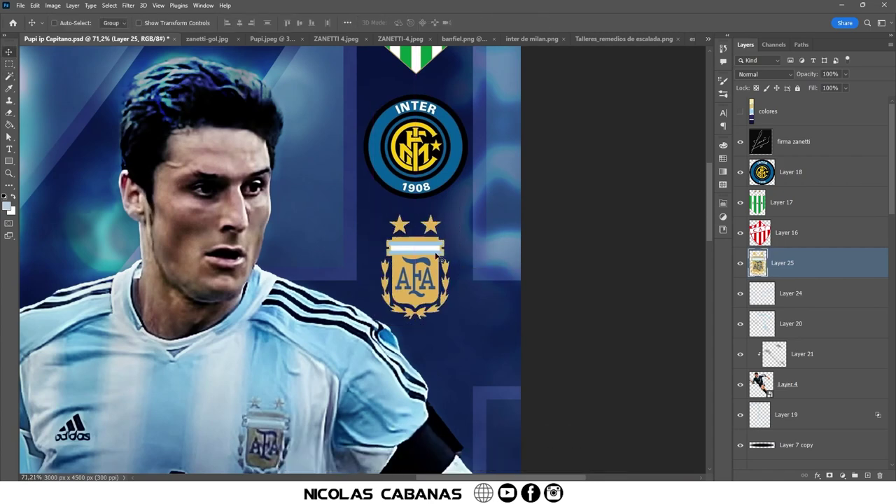
drag(441, 258, 370, 266)
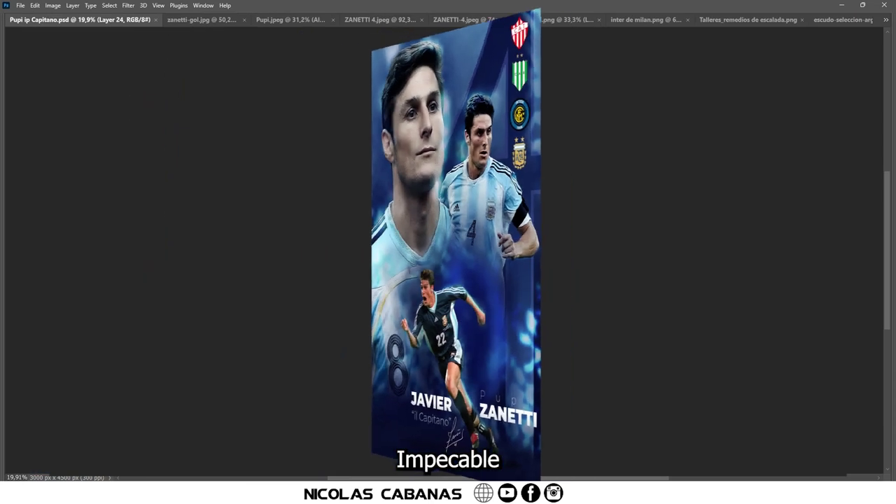